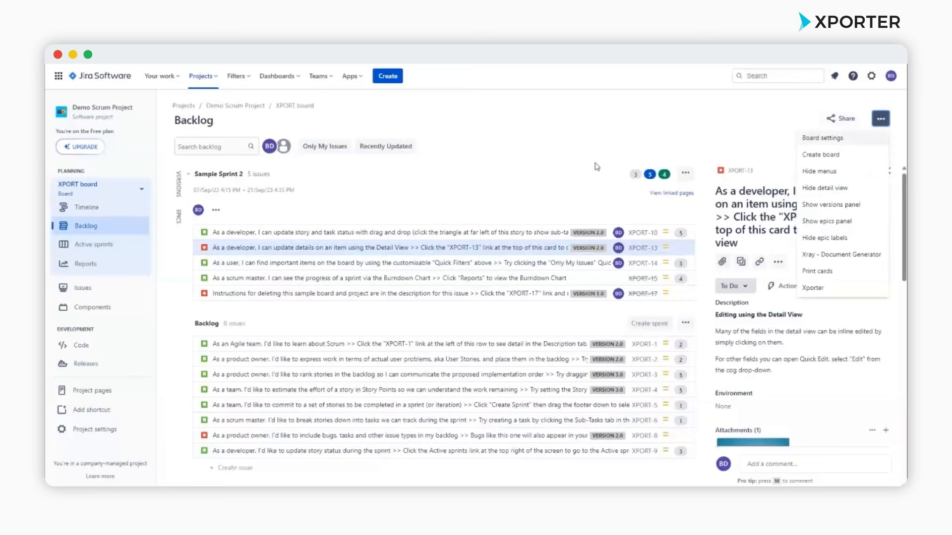
# - Open the print preview of the backlog's issue cards and look through all the cards
pyautogui.click(863, 272)
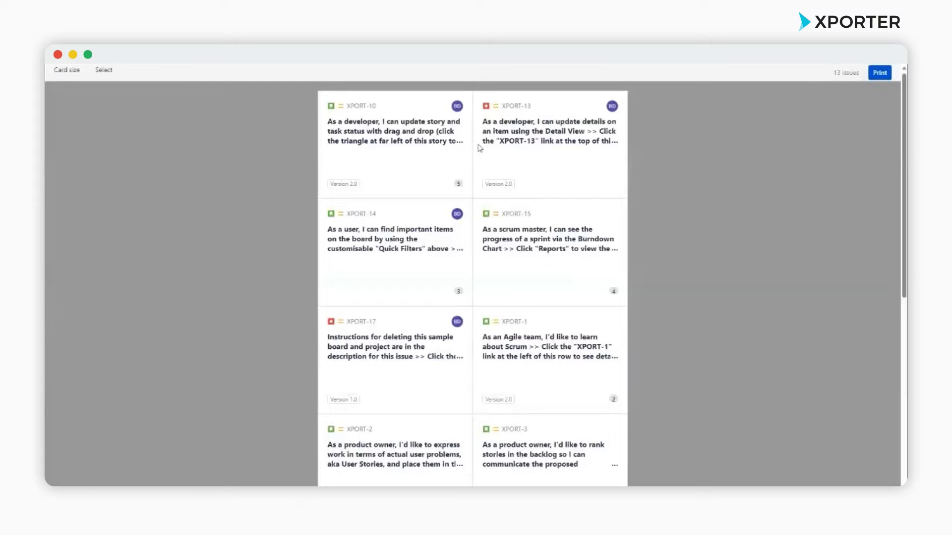
pyautogui.scroll(-6, 528, 248)
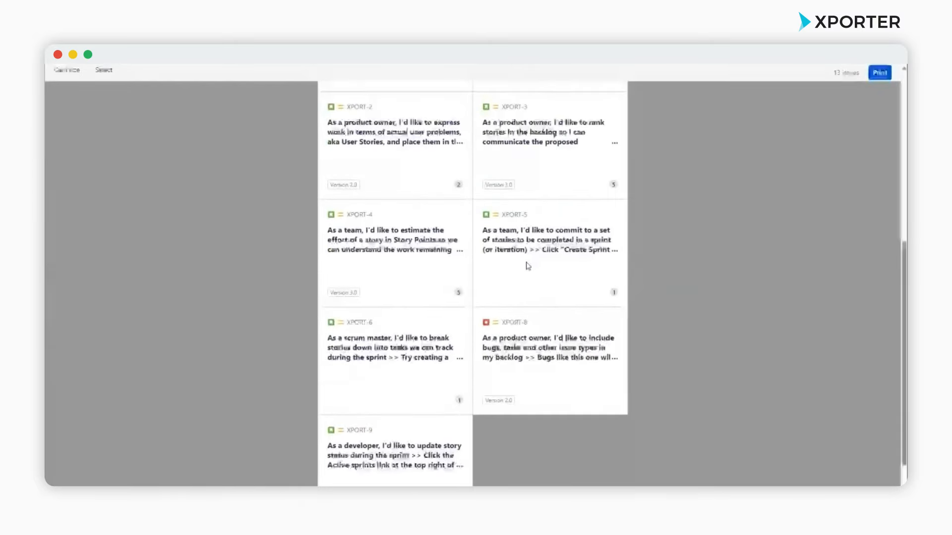
pyautogui.scroll(4, 528, 265)
pyautogui.scroll(3, 528, 266)
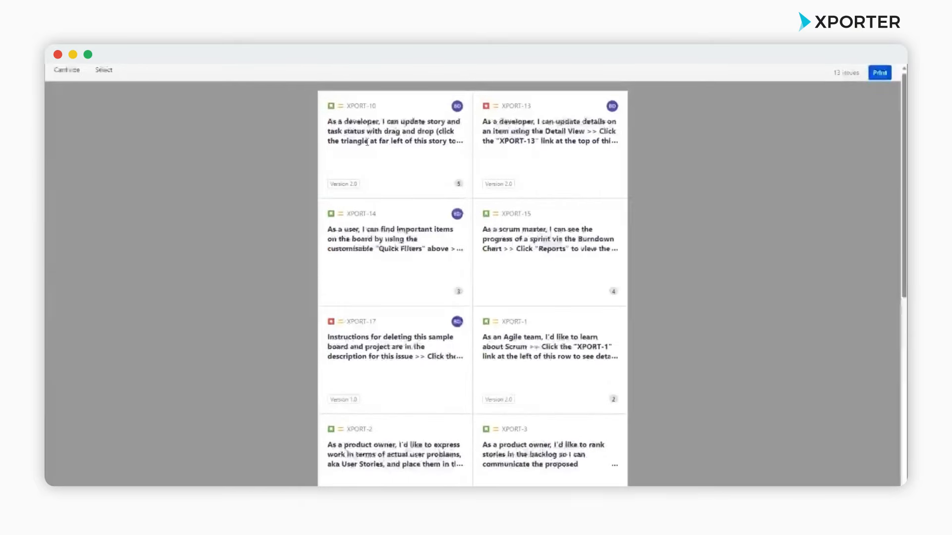
pyautogui.scroll(-10, 460, 245)
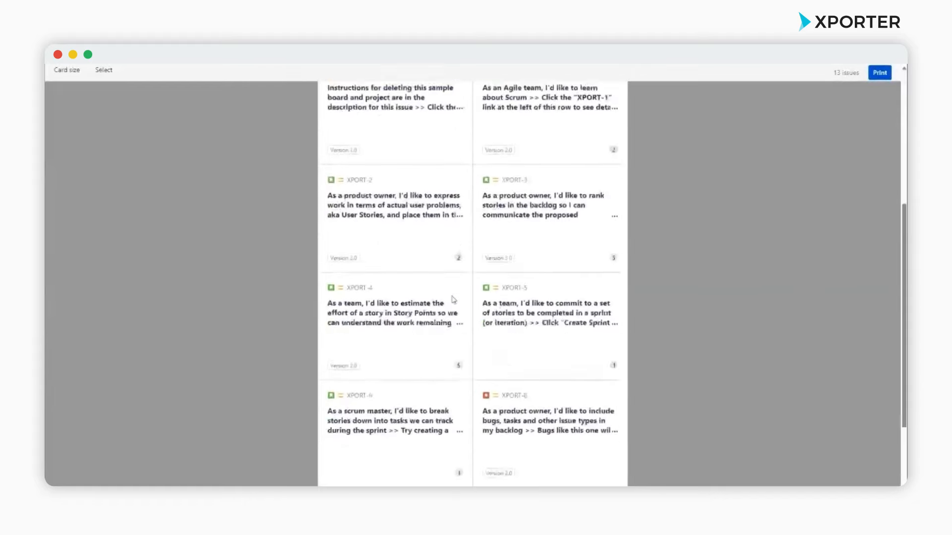
pyautogui.scroll(10, 480, 328)
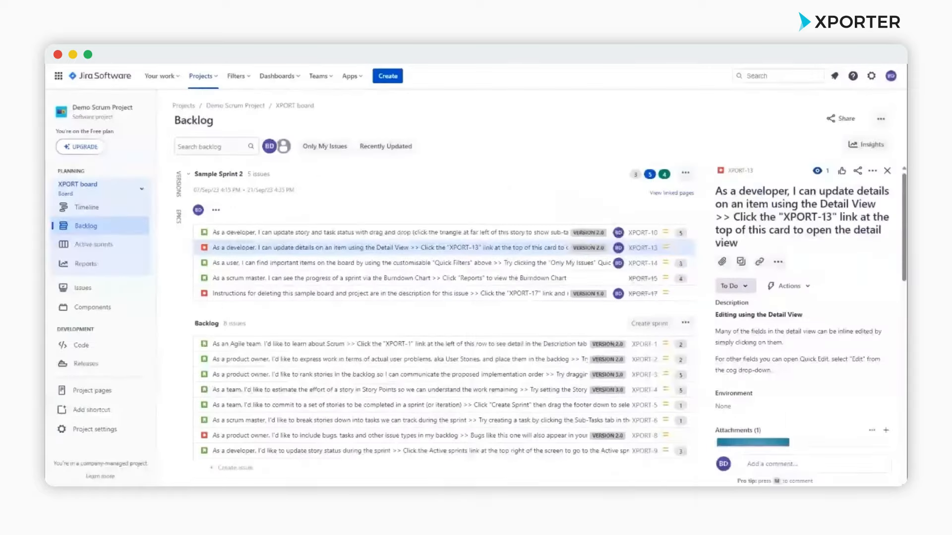
# - Export issue XPORT-13 as XML and look through the document tree
pyautogui.click(872, 171)
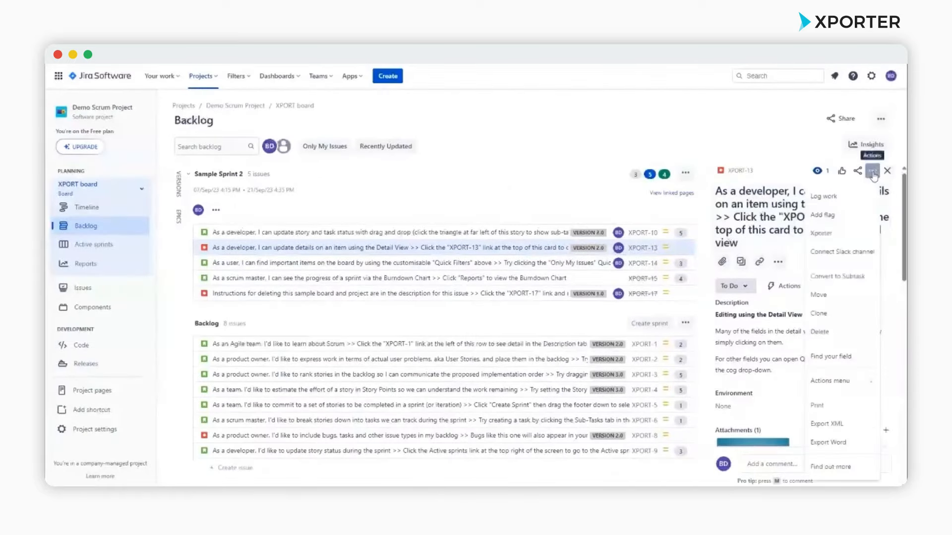
pyautogui.click(848, 425)
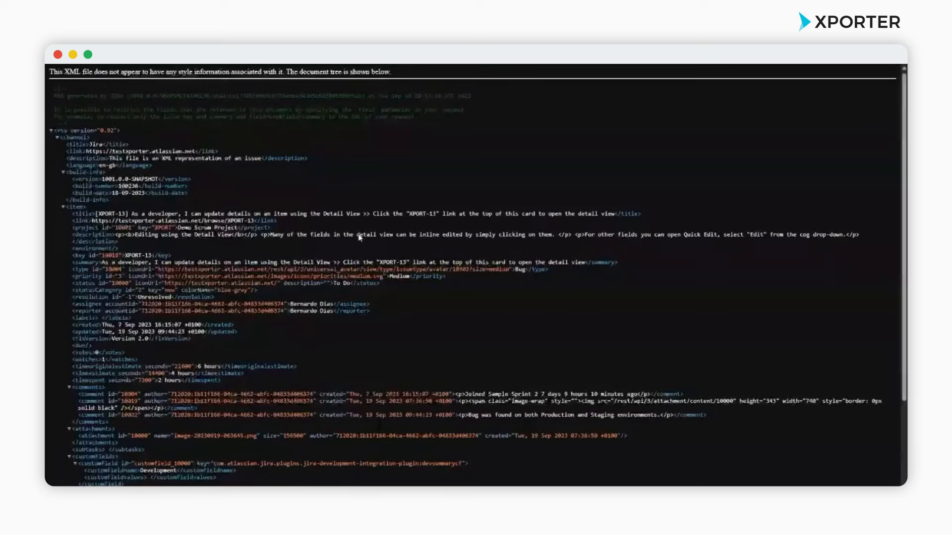
pyautogui.scroll(-3, 357, 233)
pyautogui.scroll(-2, 378, 245)
pyautogui.scroll(5, 377, 244)
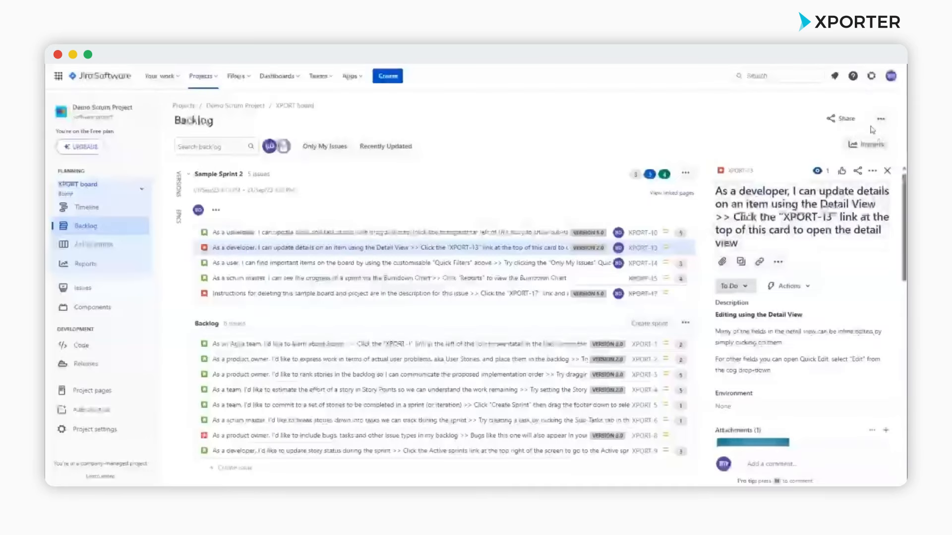
# - Export issue XPORT-13 as a Word document
pyautogui.click(880, 119)
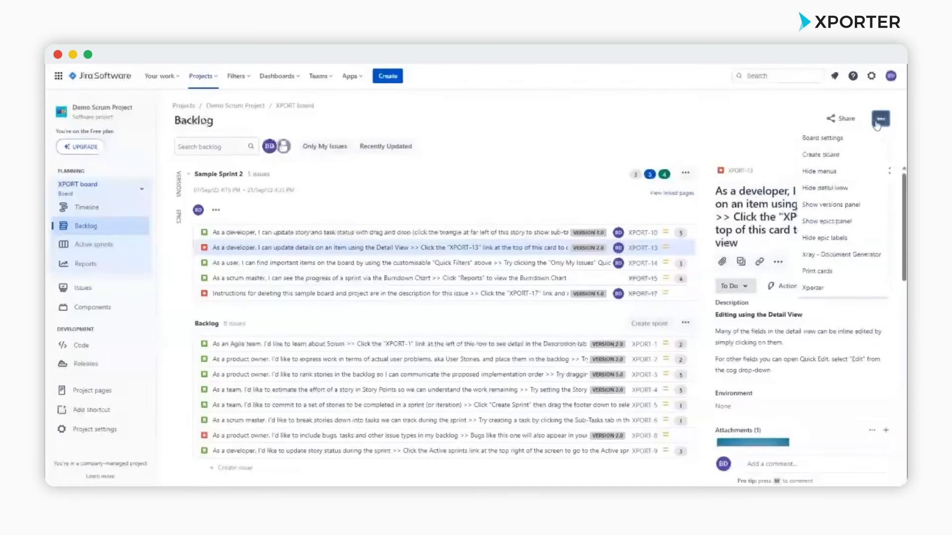
pyautogui.press('Escape')
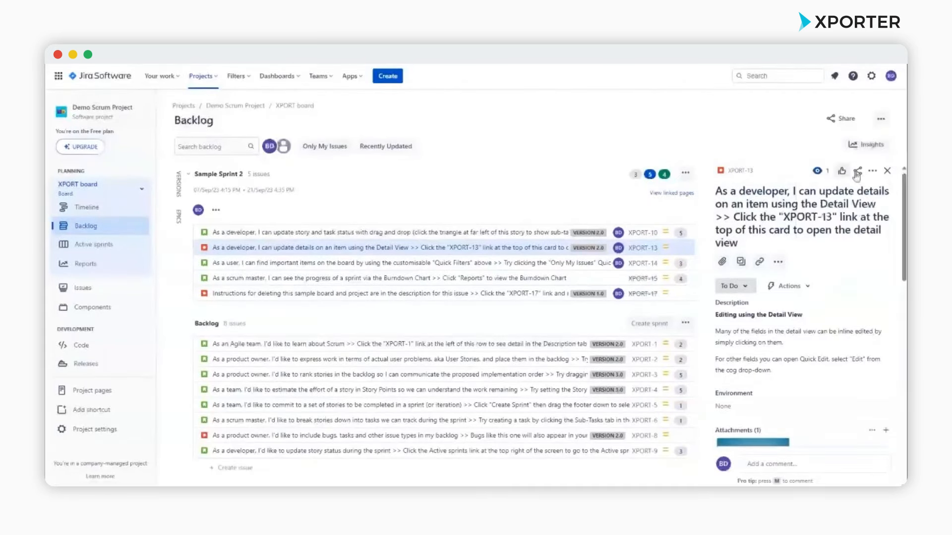
pyautogui.click(872, 170)
pyautogui.click(843, 443)
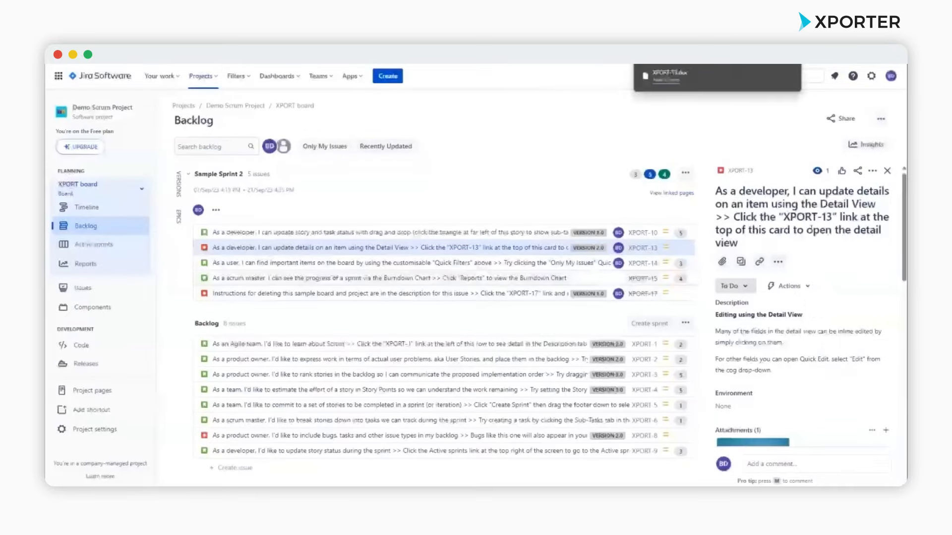
# - Open the printable view of issue XPORT-13 and examine its fields, description and comments
pyautogui.click(872, 171)
pyautogui.click(841, 415)
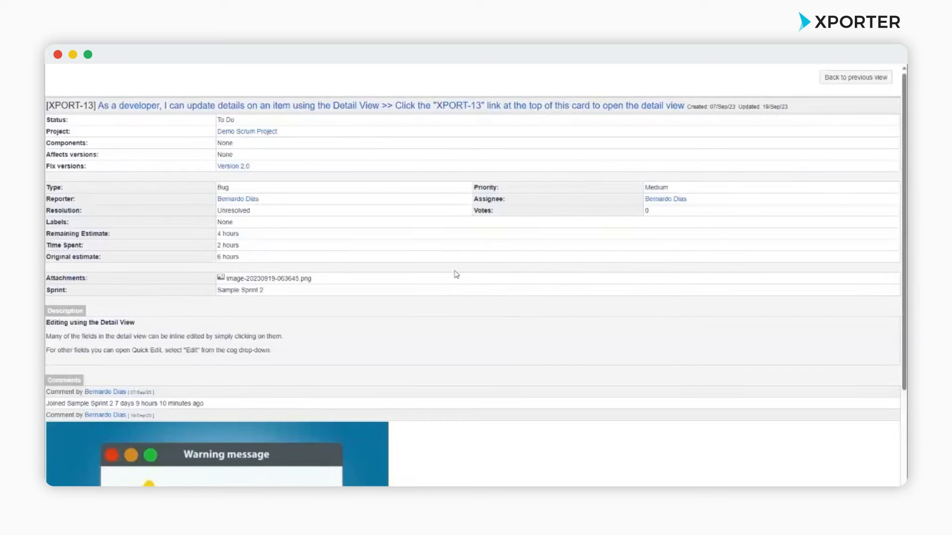
pyautogui.scroll(-3, 440, 287)
pyautogui.scroll(3, 440, 327)
pyautogui.scroll(-3, 289, 314)
pyautogui.scroll(3, 491, 336)
pyautogui.scroll(-3, 302, 251)
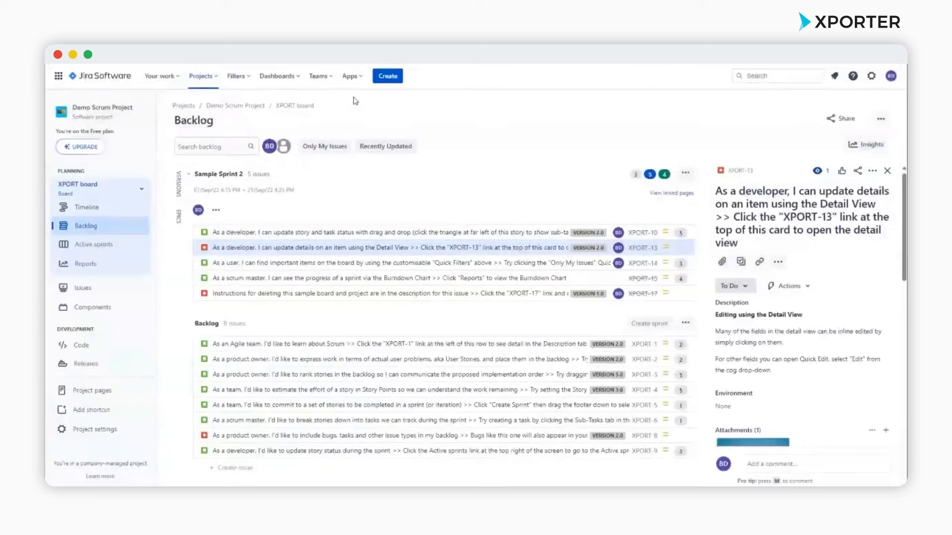
# - Open the marketplace listing found by searching for "xporter", and display Xporter's Miscellaneous settings
pyautogui.click(351, 75)
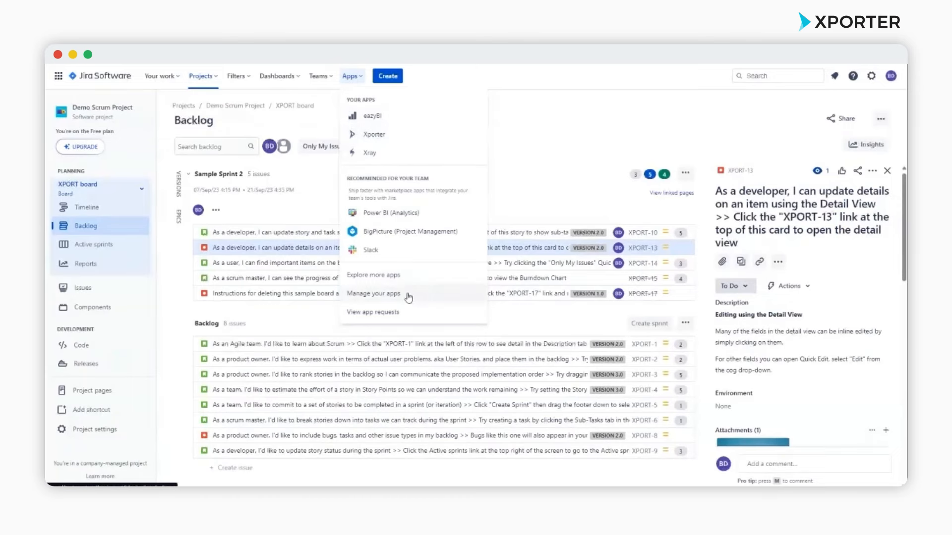
pyautogui.click(400, 274)
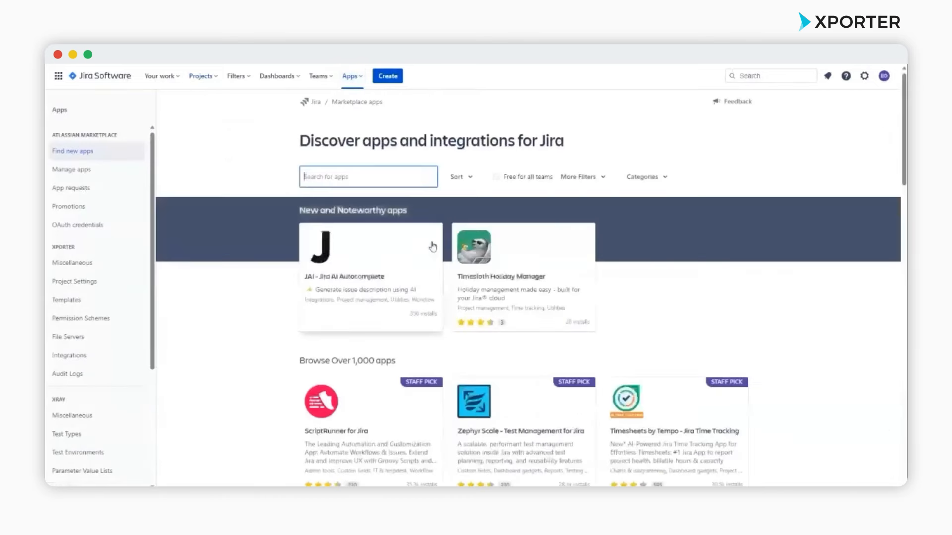
pyautogui.write('xporter')
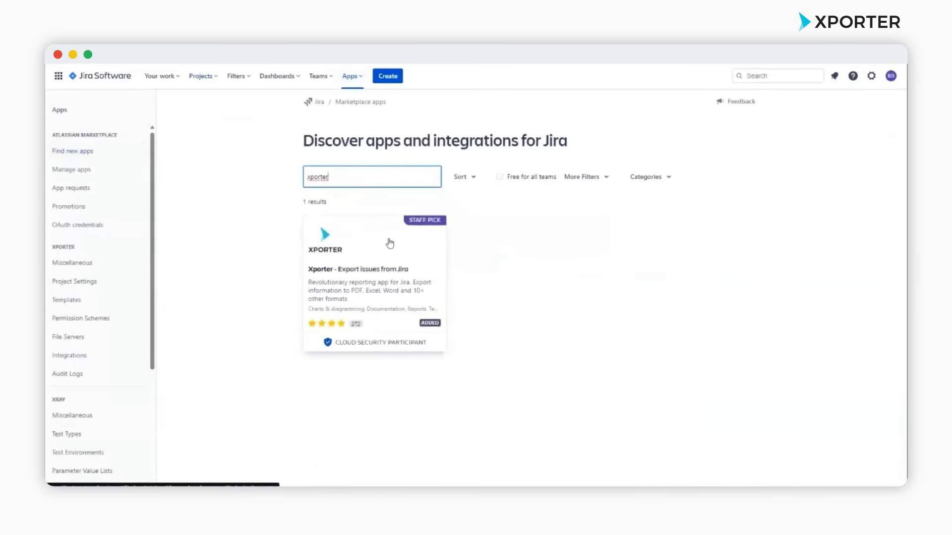
pyautogui.click(389, 243)
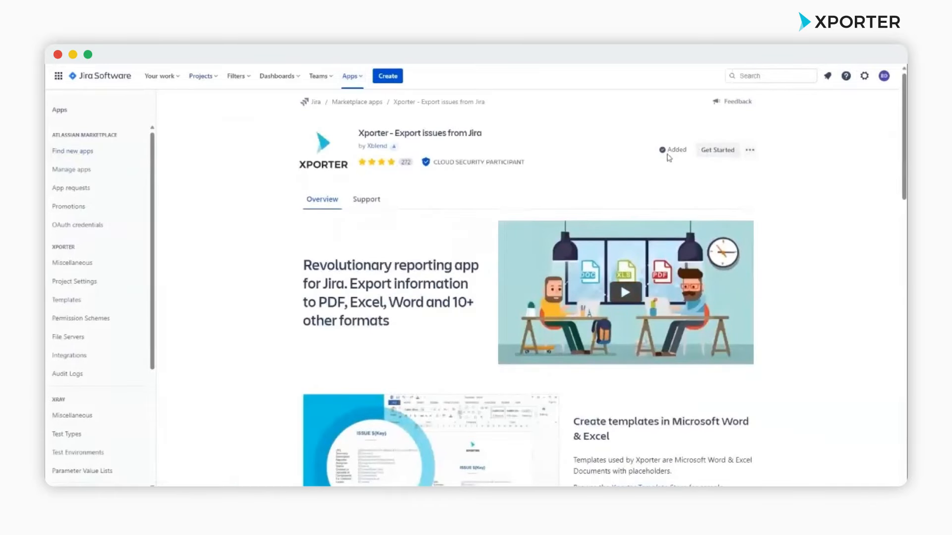
pyautogui.click(84, 267)
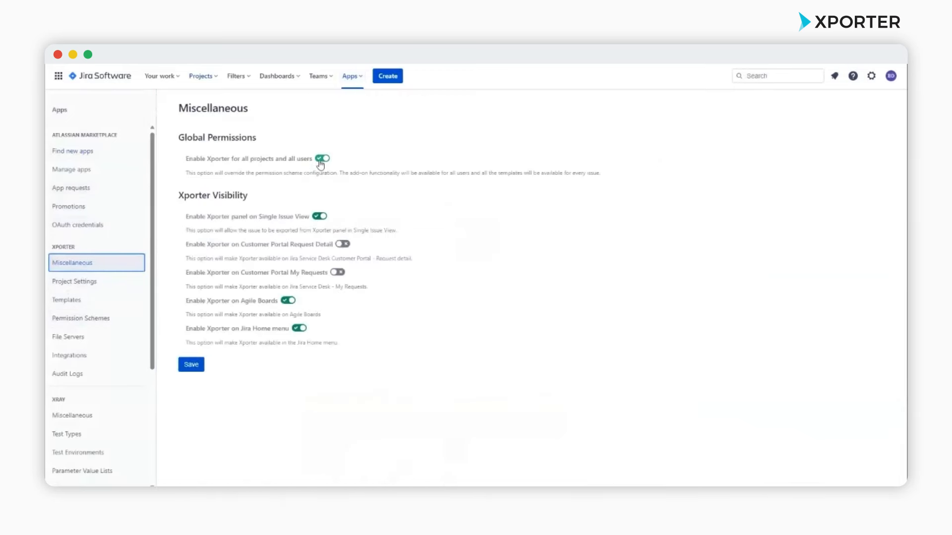
# - Open issue XPORT-10 from the active sprint board of the Demo Scrum Project
pyautogui.click(201, 78)
pyautogui.click(278, 126)
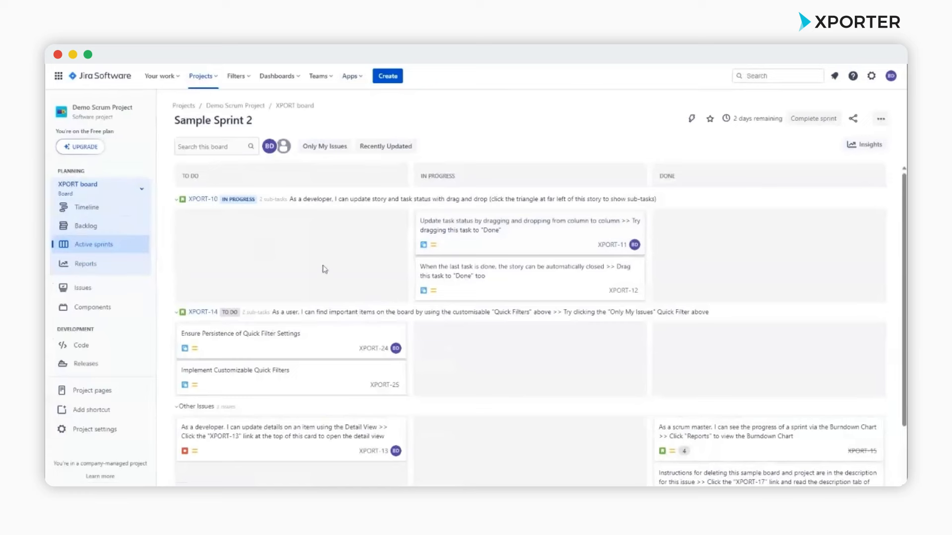
pyautogui.click(203, 199)
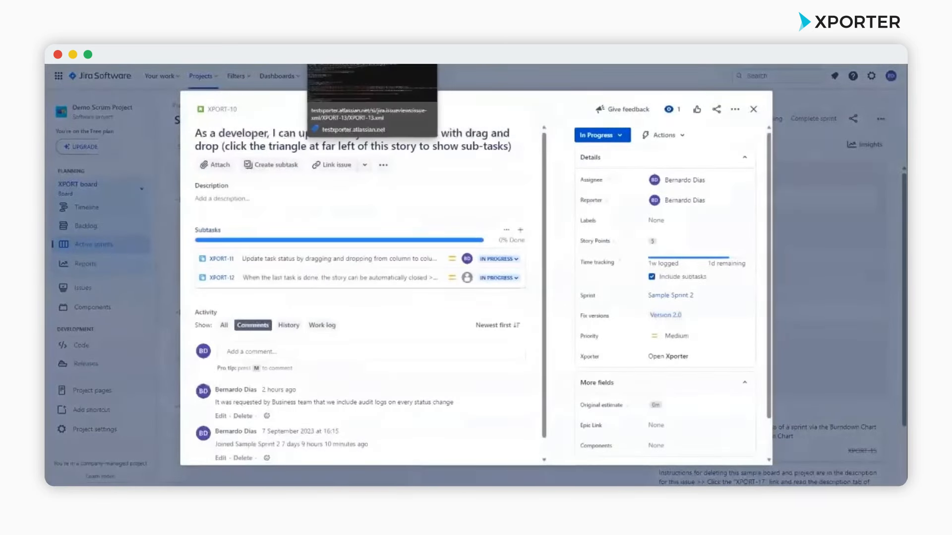
pyautogui.click(237, 50)
pyautogui.scroll(3, 538, 243)
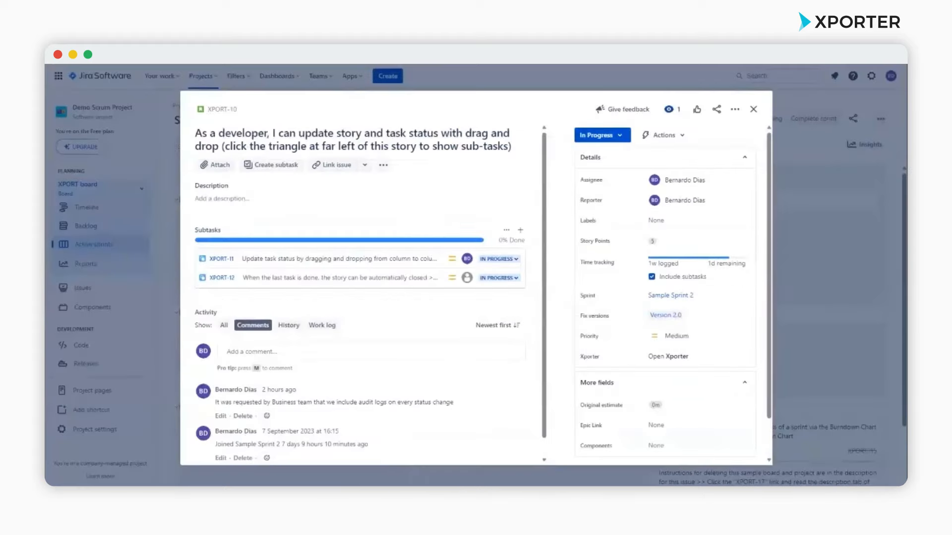
# - Export issue XPORT-10 through Xporter with the Issue Details - Webinar template in PDF format, and download the file
pyautogui.click(733, 110)
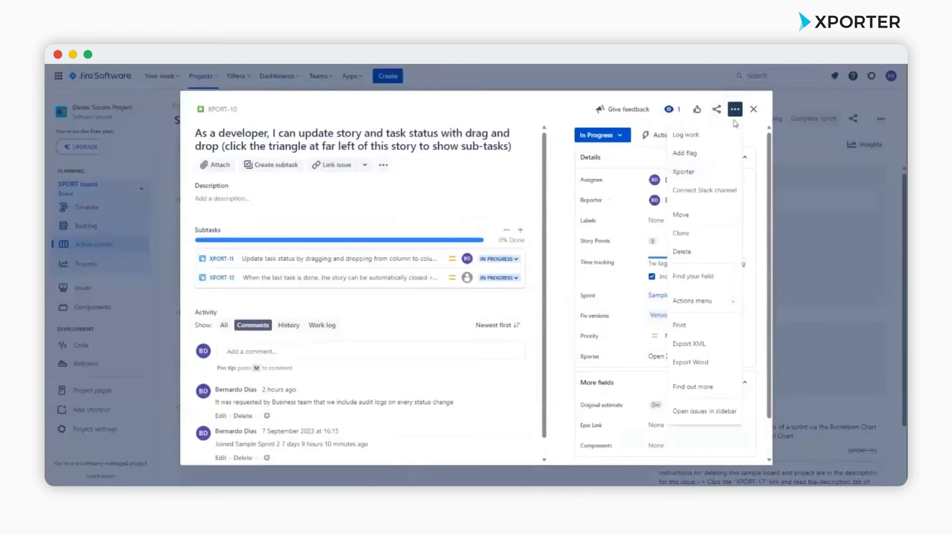
pyautogui.click(720, 172)
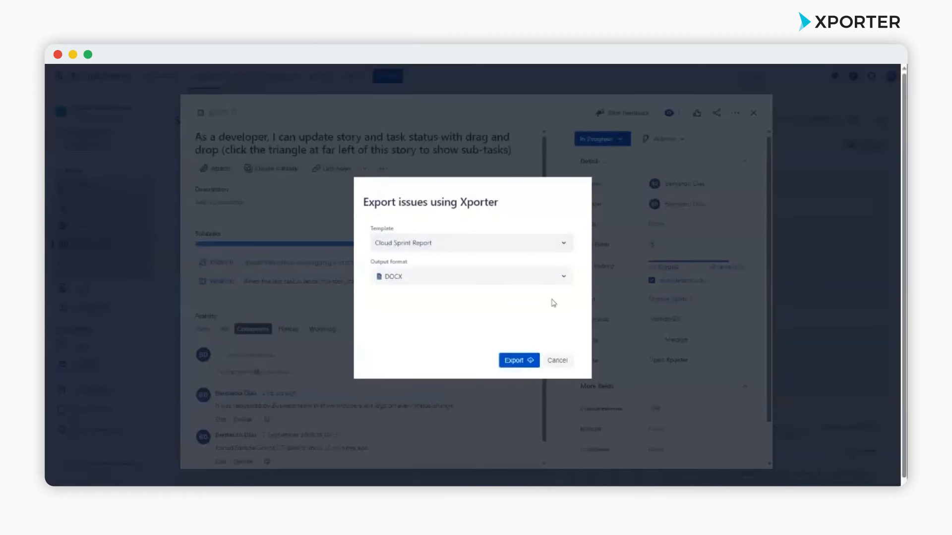
pyautogui.click(476, 248)
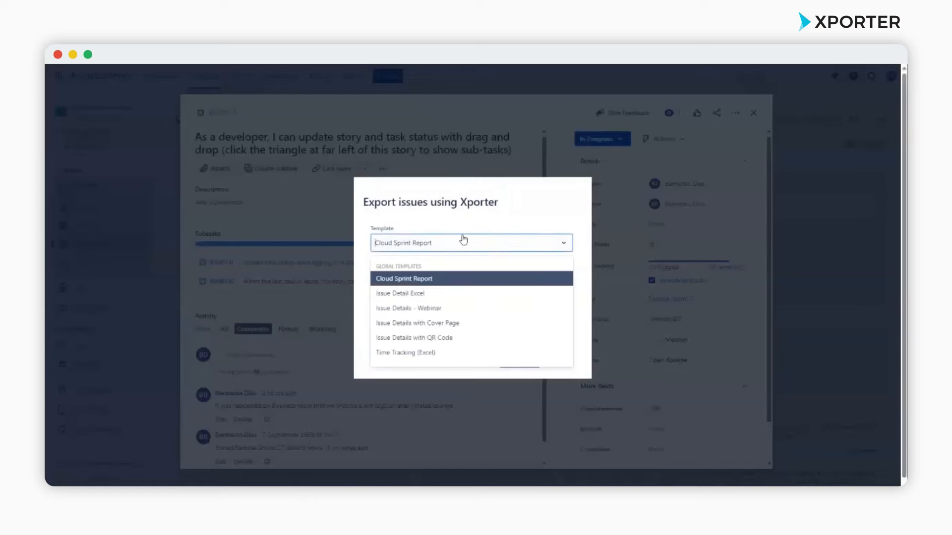
pyautogui.click(462, 310)
pyautogui.click(475, 275)
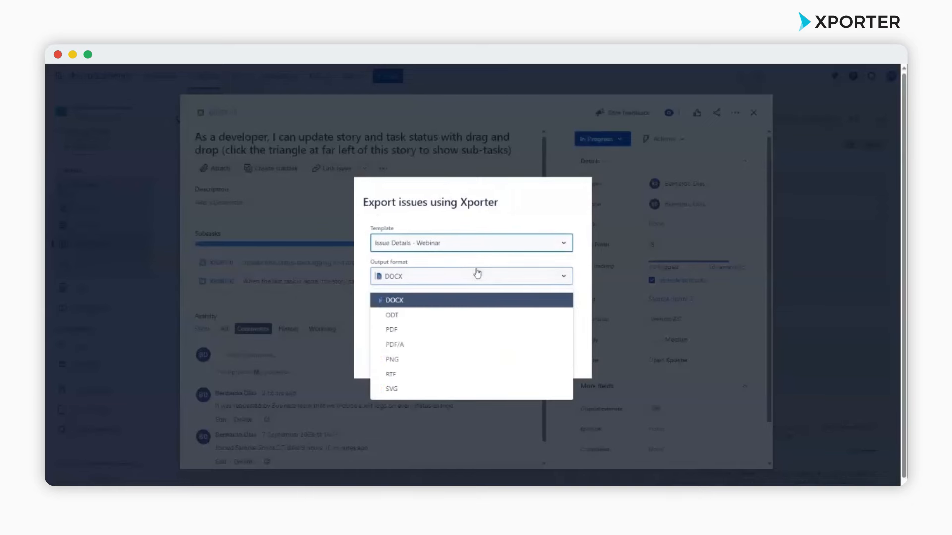
pyautogui.click(451, 332)
pyautogui.click(524, 358)
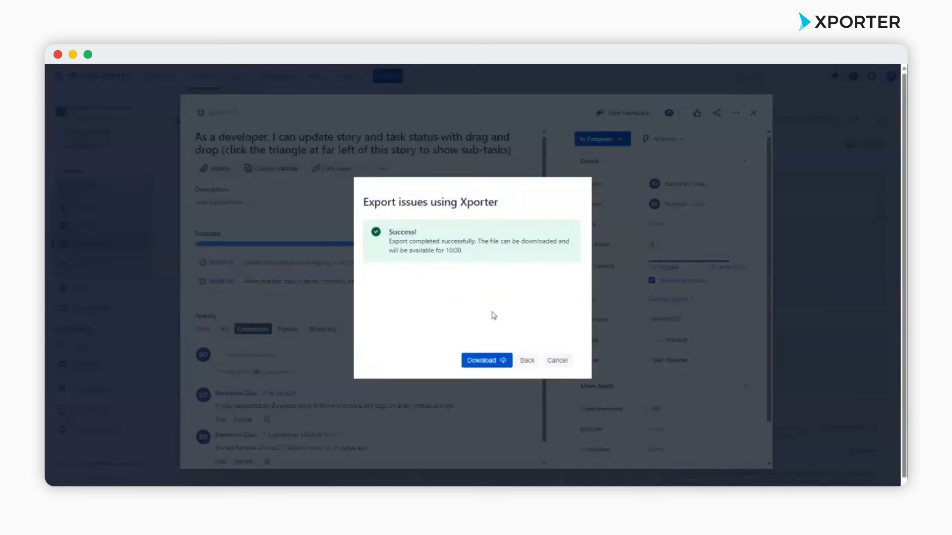
pyautogui.click(488, 362)
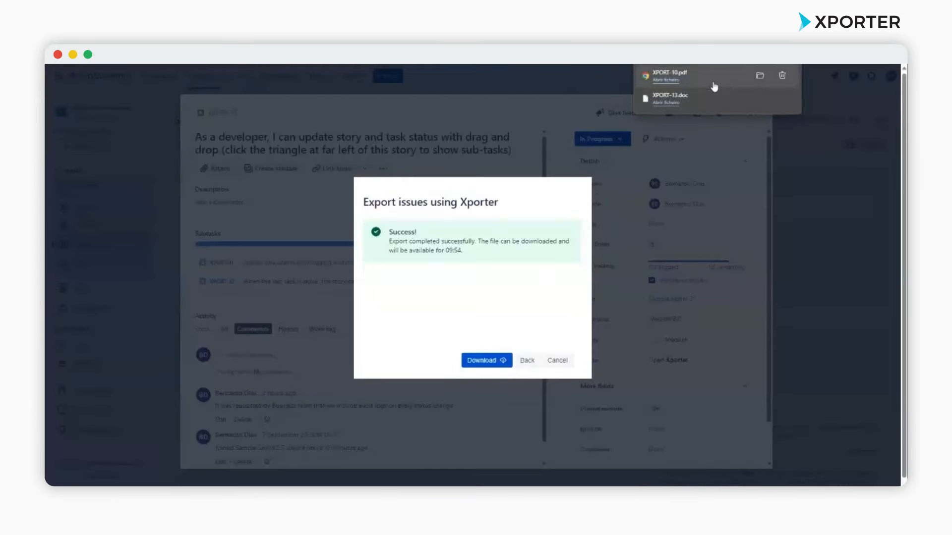
# - Open the downloaded XPORT-10.pdf and examine its cover page, table of contents and issue fields
pyautogui.click(713, 83)
pyautogui.scroll(3, 526, 224)
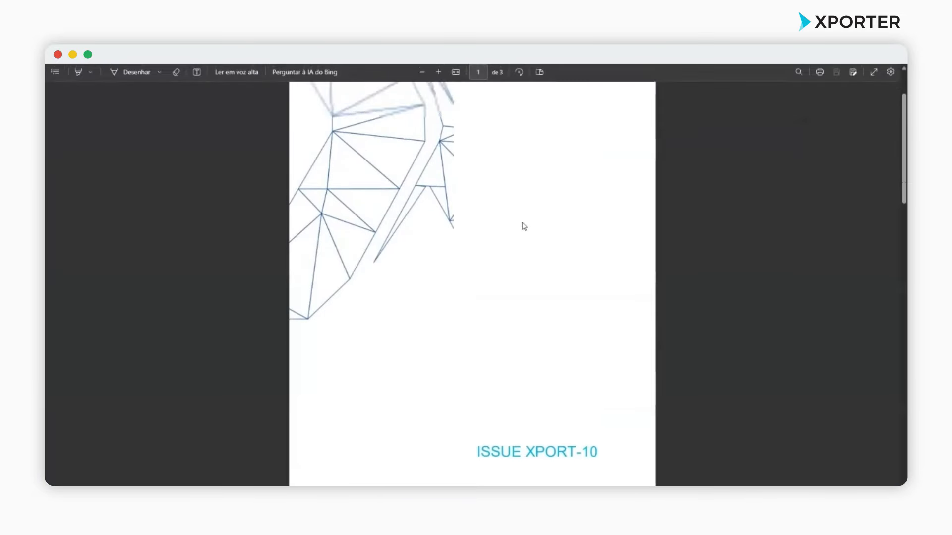
pyautogui.scroll(-5, 585, 240)
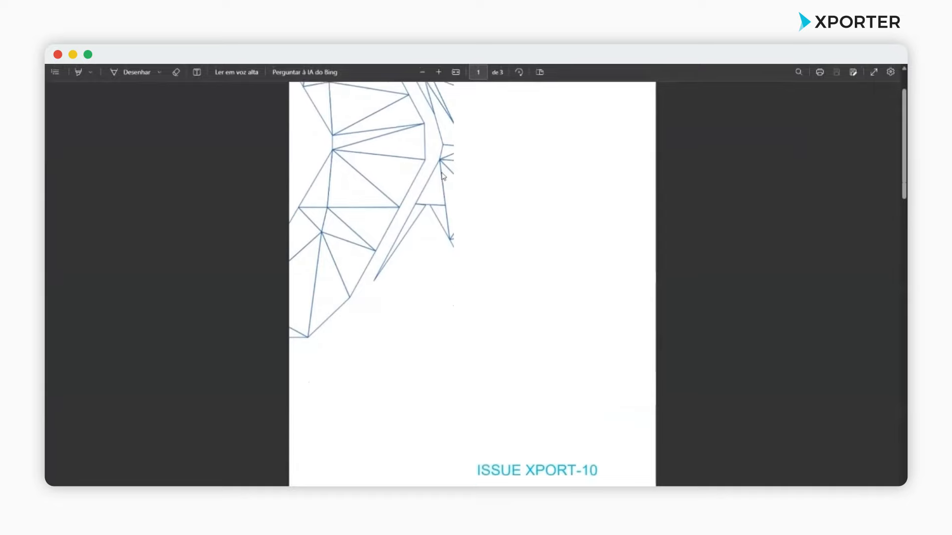
pyautogui.scroll(-8, 490, 206)
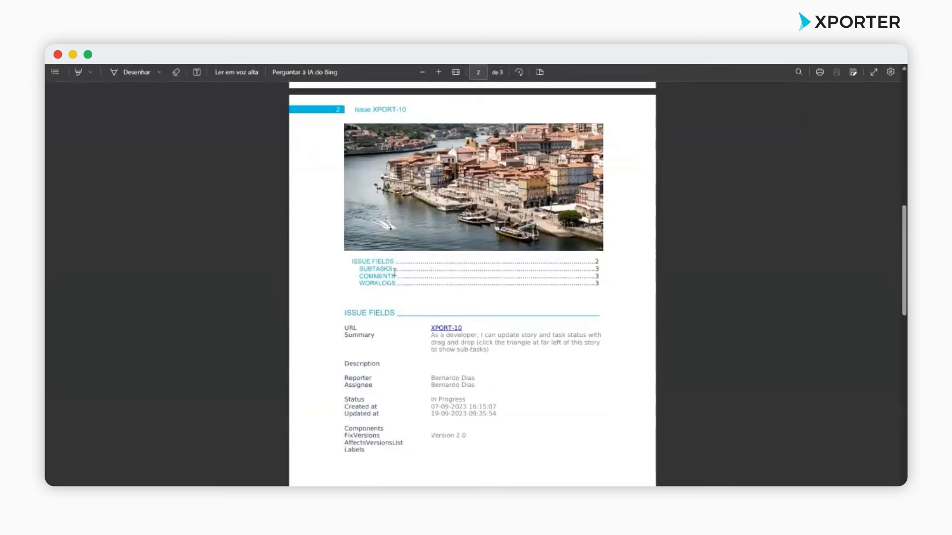
pyautogui.scroll(-3, 425, 271)
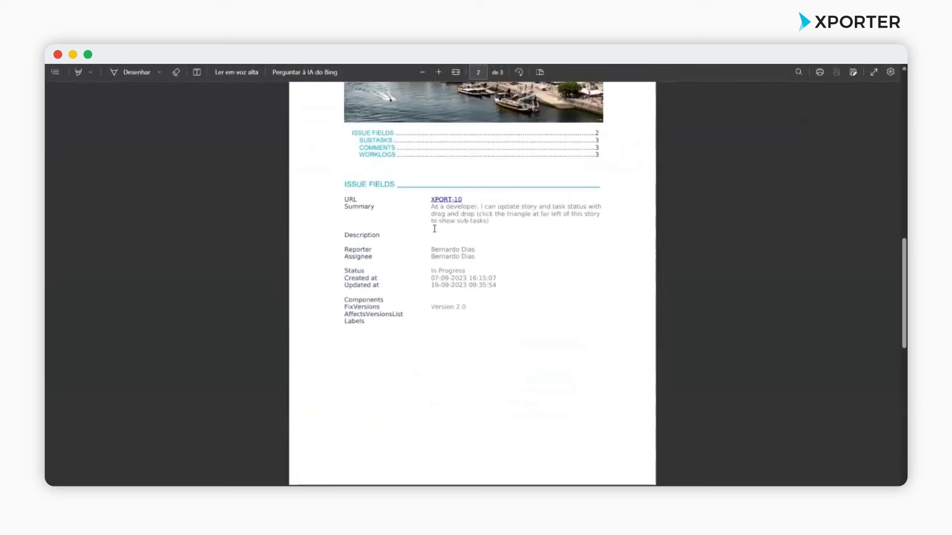
# - Open the issue's URL link from the PDF in a new tab, and examine the report's subtasks, comments and worklogs
pyautogui.rightClick(450, 203)
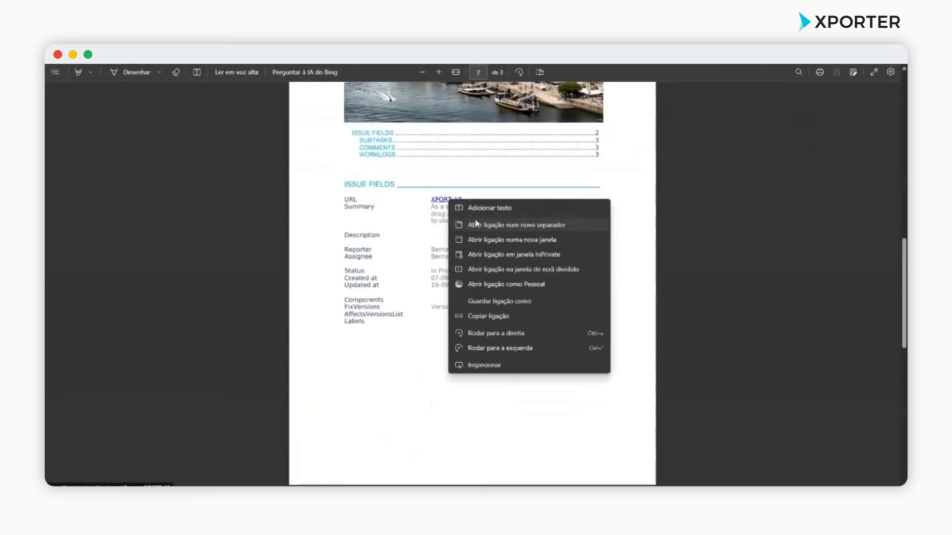
pyautogui.click(477, 225)
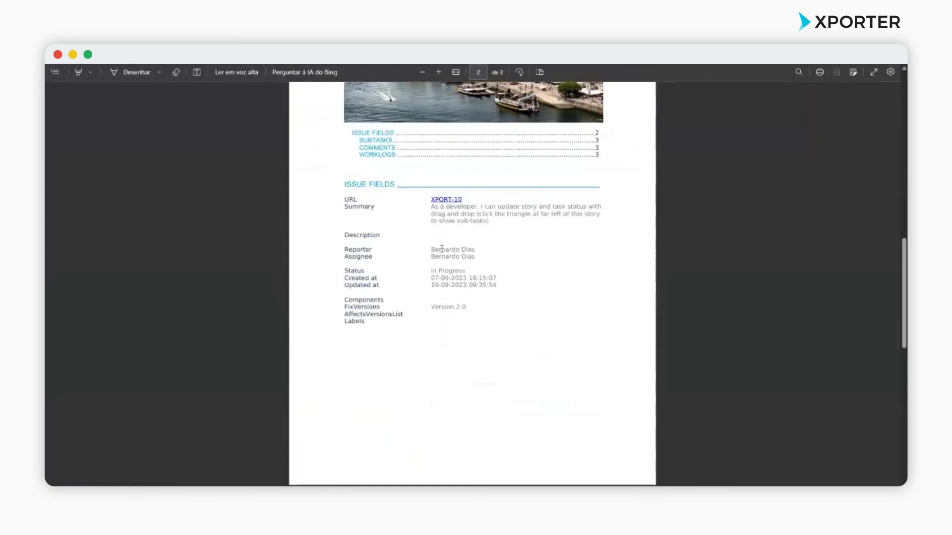
pyautogui.scroll(-5, 455, 257)
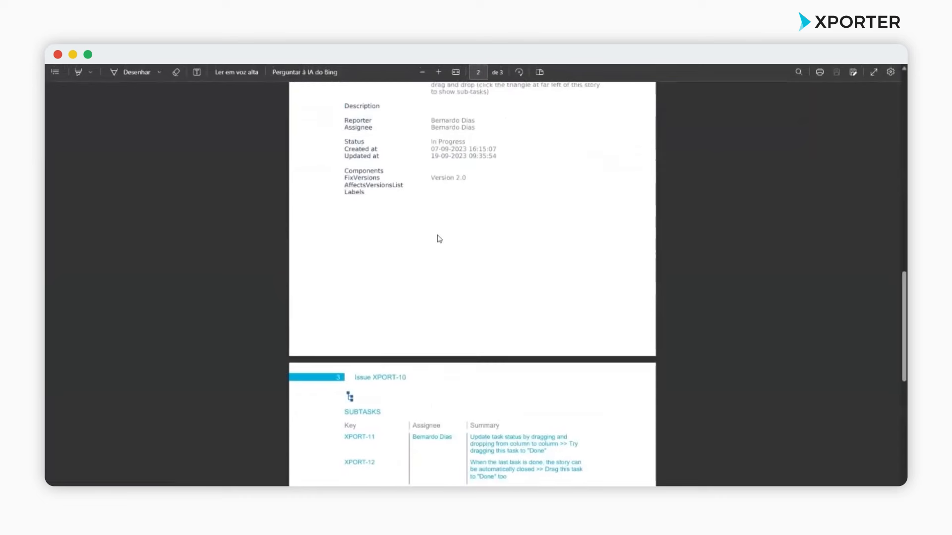
pyautogui.scroll(-2, 364, 291)
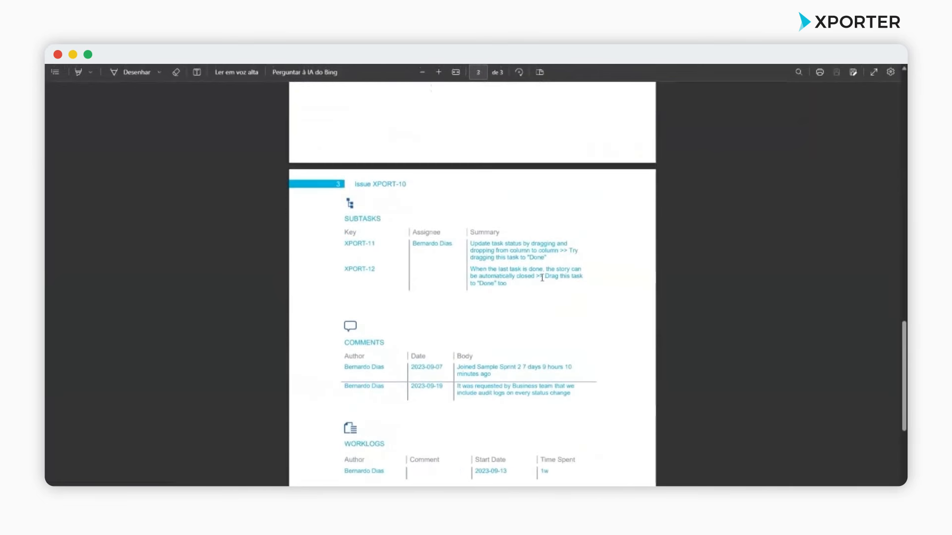
# - Examine the comments and worklogs at the end of the PDF report, and review its cover page, table of contents and issue fields again
pyautogui.scroll(-2, 536, 274)
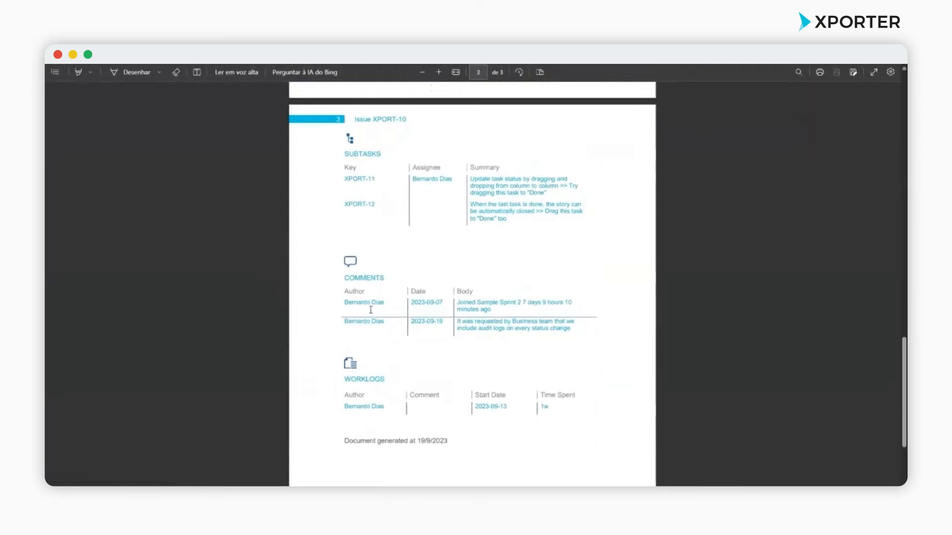
pyautogui.scroll(-2, 530, 318)
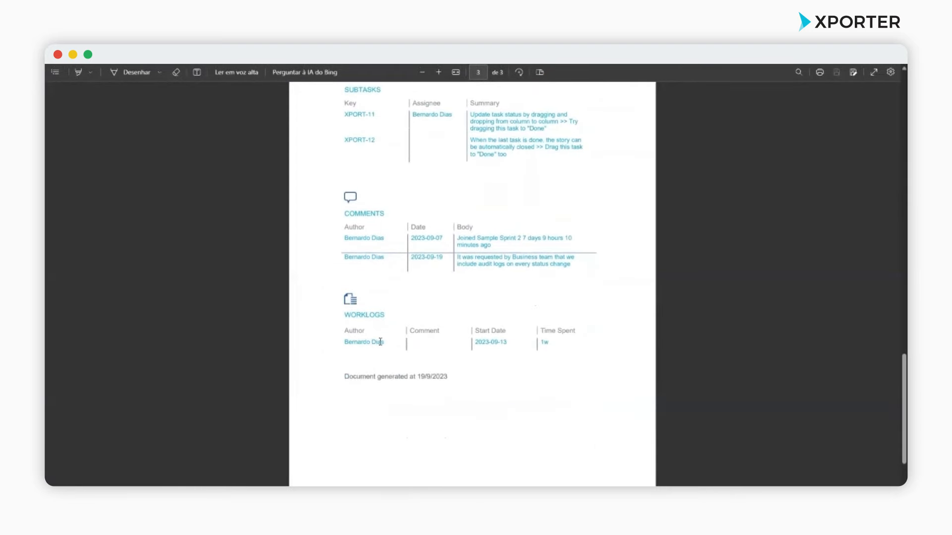
pyautogui.scroll(-2, 397, 337)
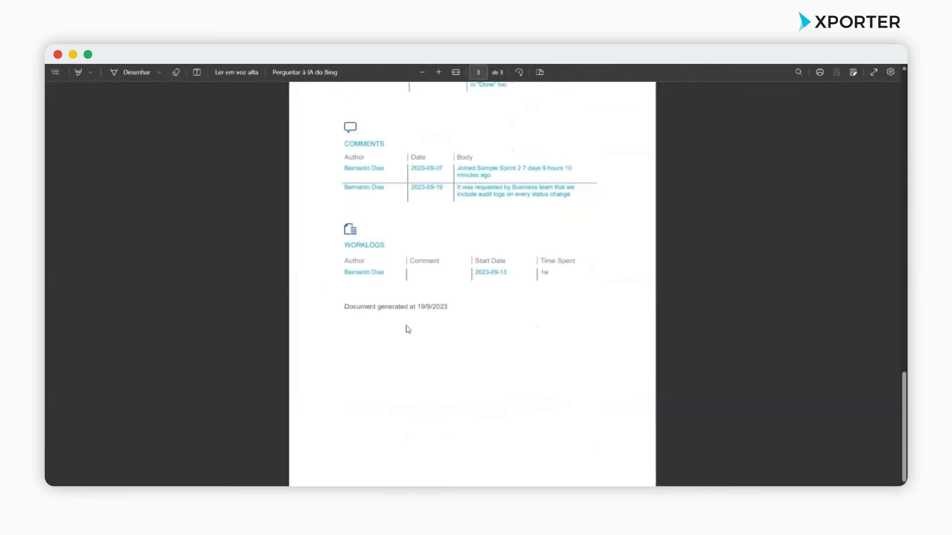
pyautogui.scroll(10, 422, 336)
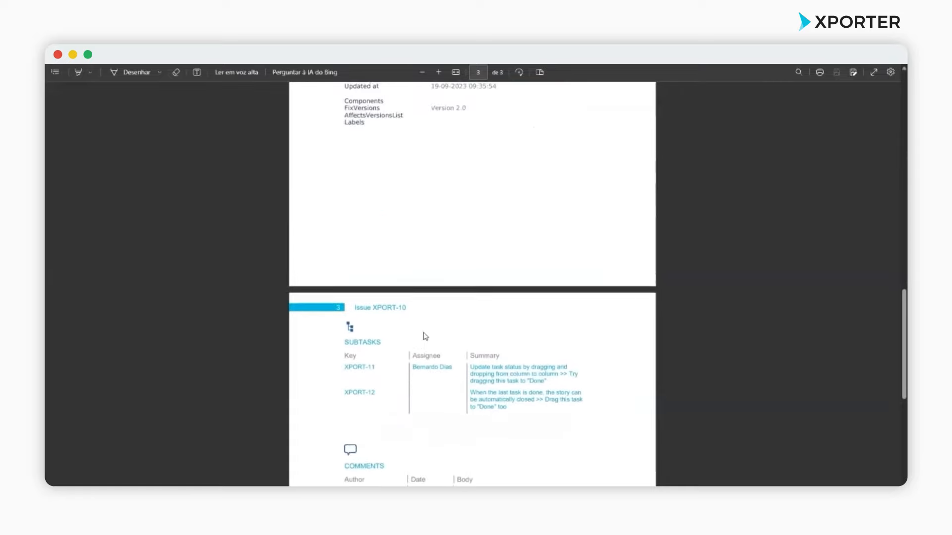
pyautogui.scroll(10, 433, 334)
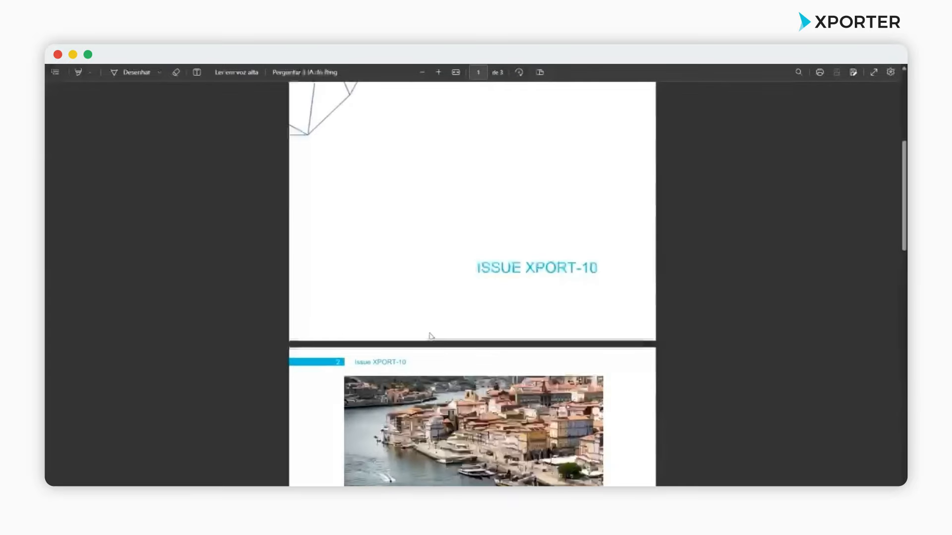
pyautogui.scroll(-10, 438, 321)
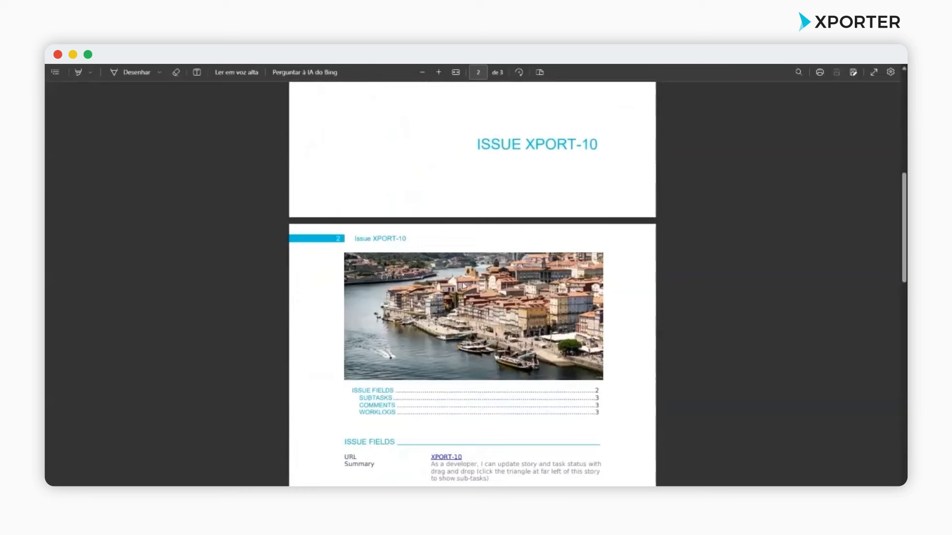
pyautogui.scroll(-2, 469, 287)
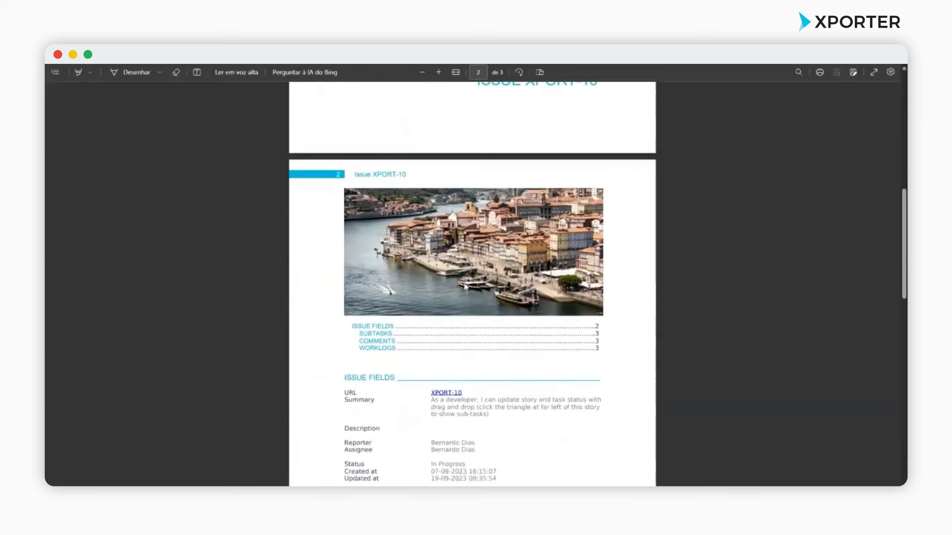
pyautogui.scroll(-2, 486, 286)
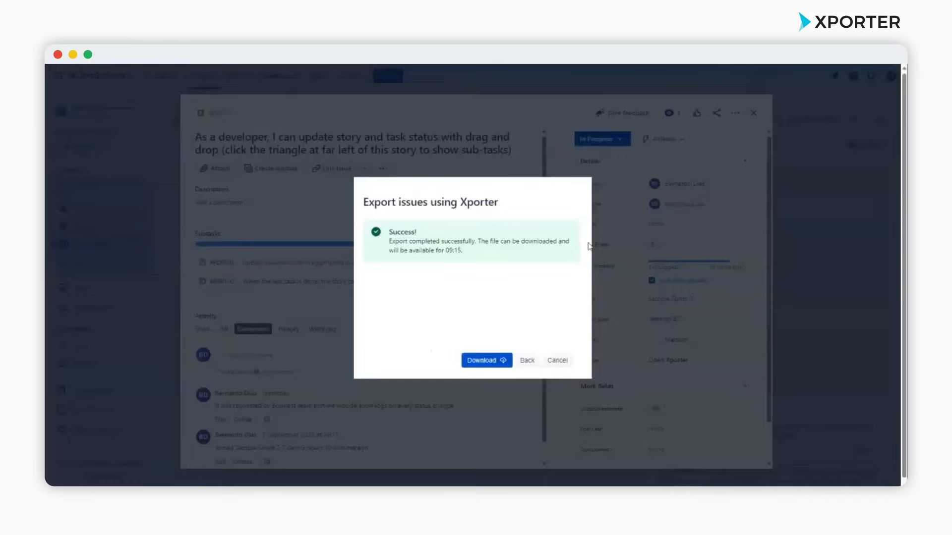
# - Close the finished export and issue XPORT-10, and open Xporter's Templates page in Jira's app administration
pyautogui.click(557, 360)
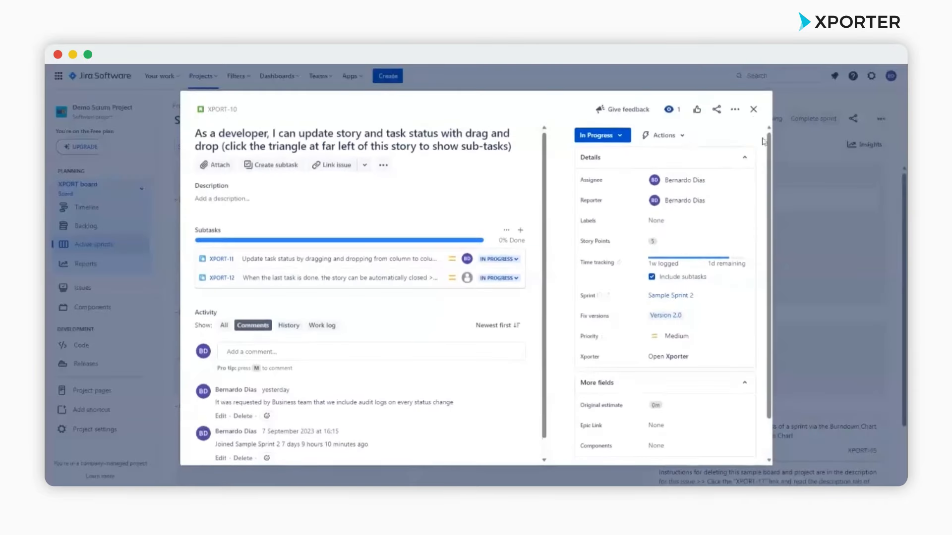
pyautogui.click(753, 113)
pyautogui.click(872, 76)
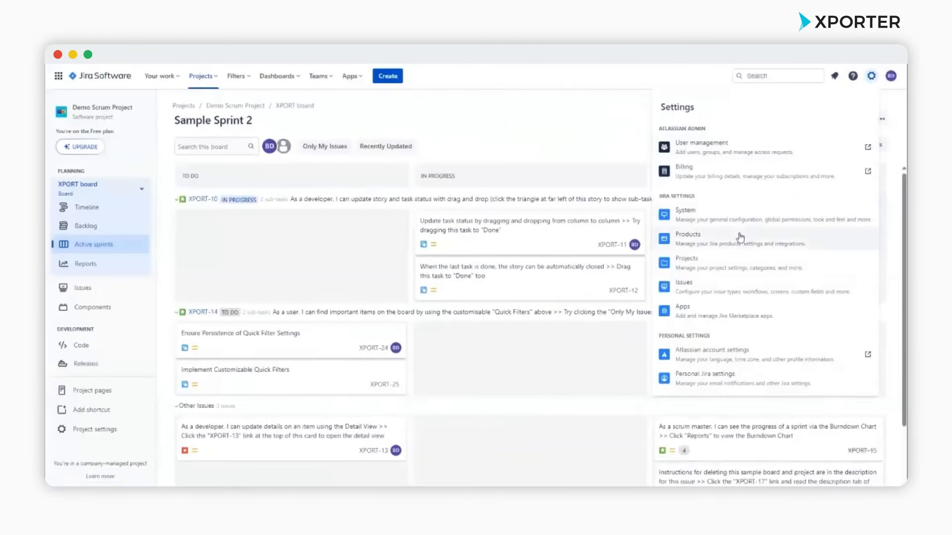
pyautogui.click(735, 317)
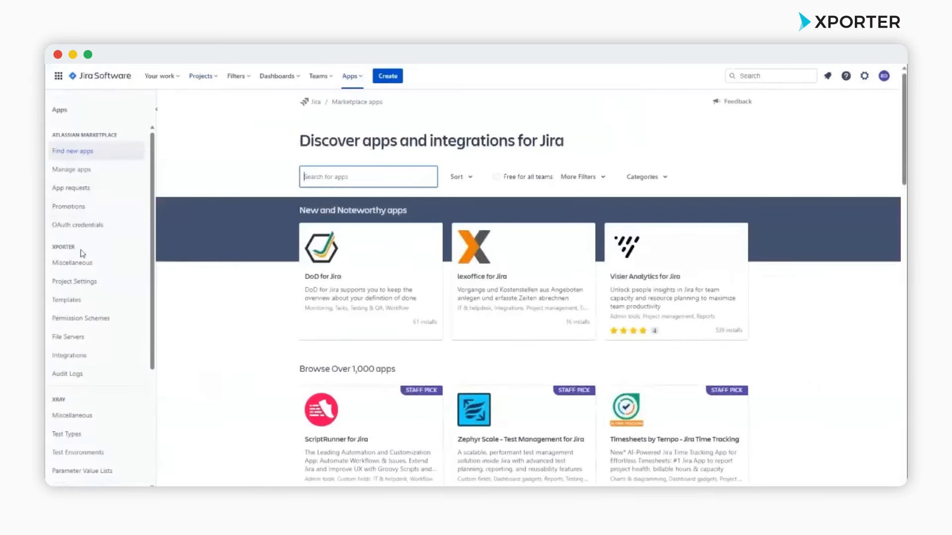
pyautogui.click(97, 301)
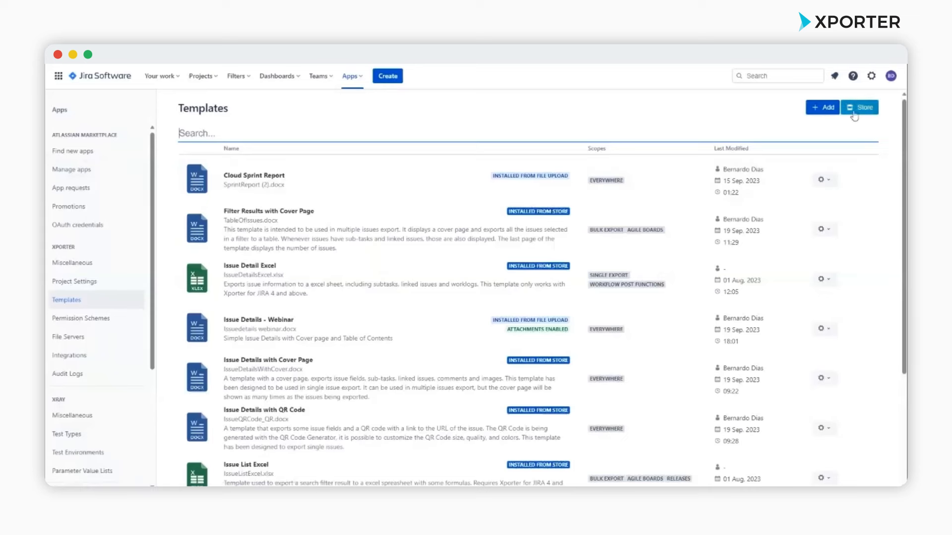
# - Open the form for adding a template, switch the Agile Boards and Releases scopes off and back on, and cancel the form
pyautogui.click(808, 112)
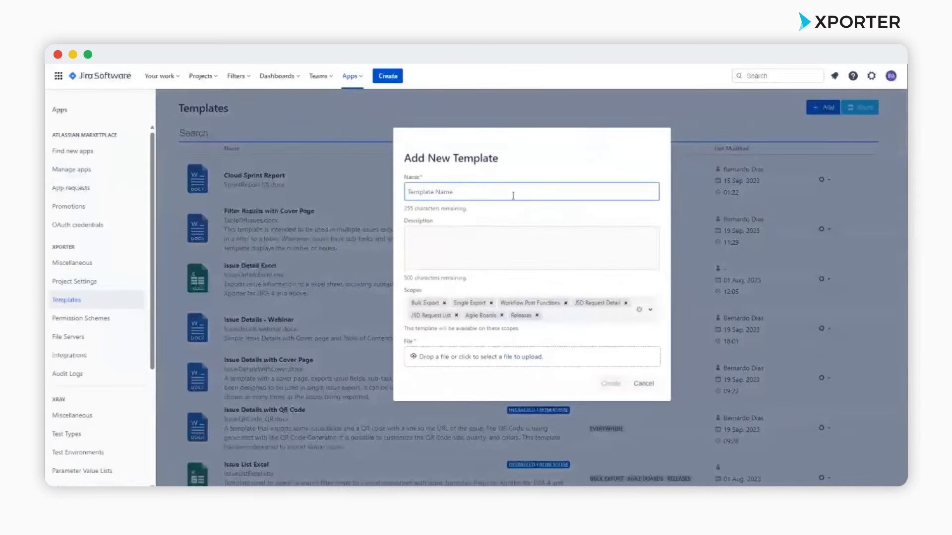
pyautogui.click(582, 316)
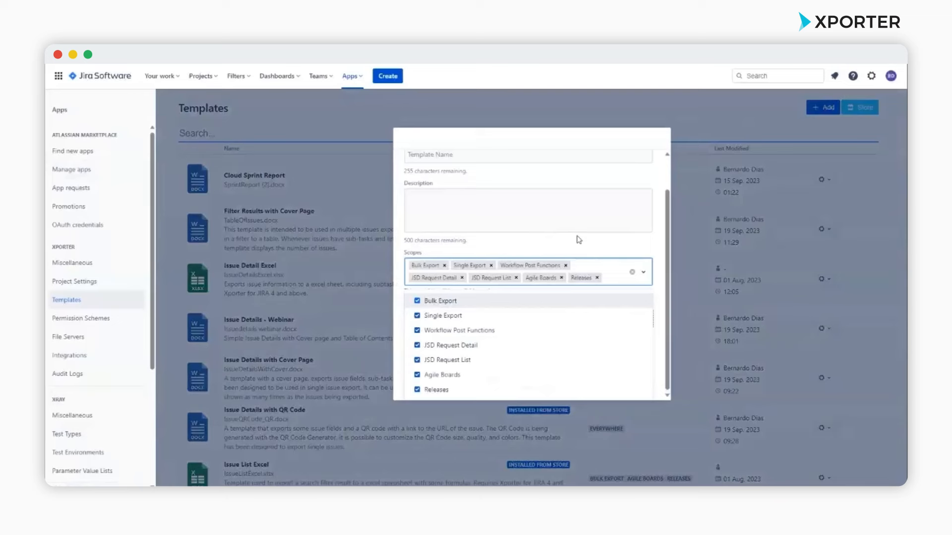
pyautogui.click(432, 375)
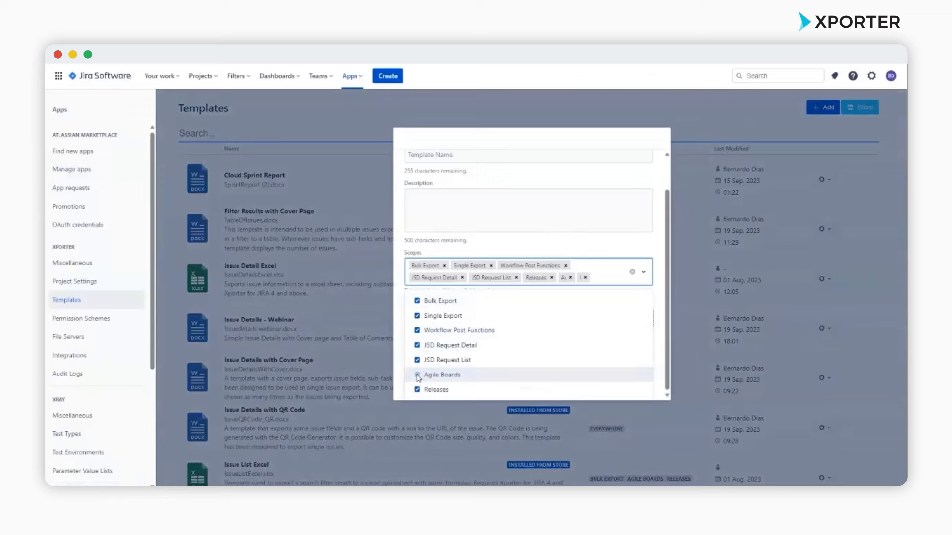
pyautogui.click(417, 390)
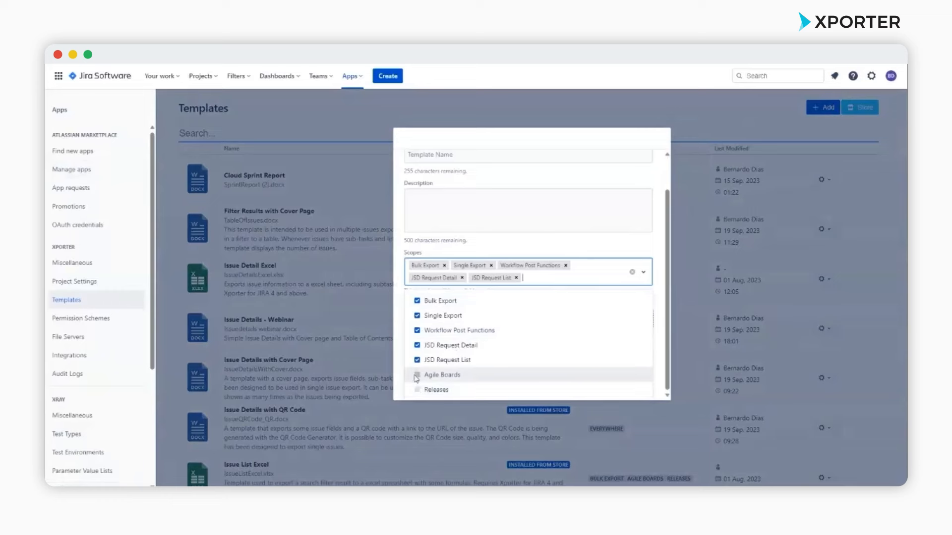
pyautogui.click(417, 375)
pyautogui.click(417, 390)
pyautogui.click(627, 249)
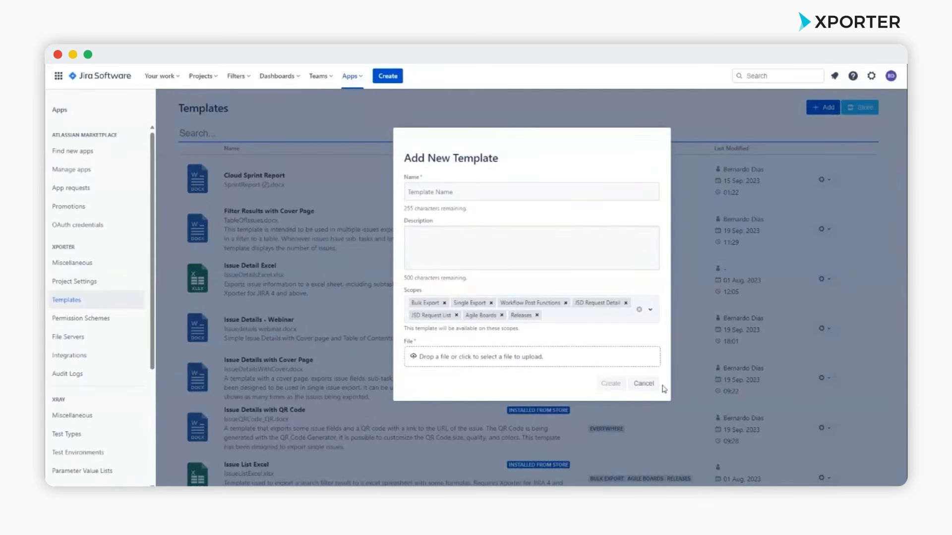
pyautogui.click(644, 384)
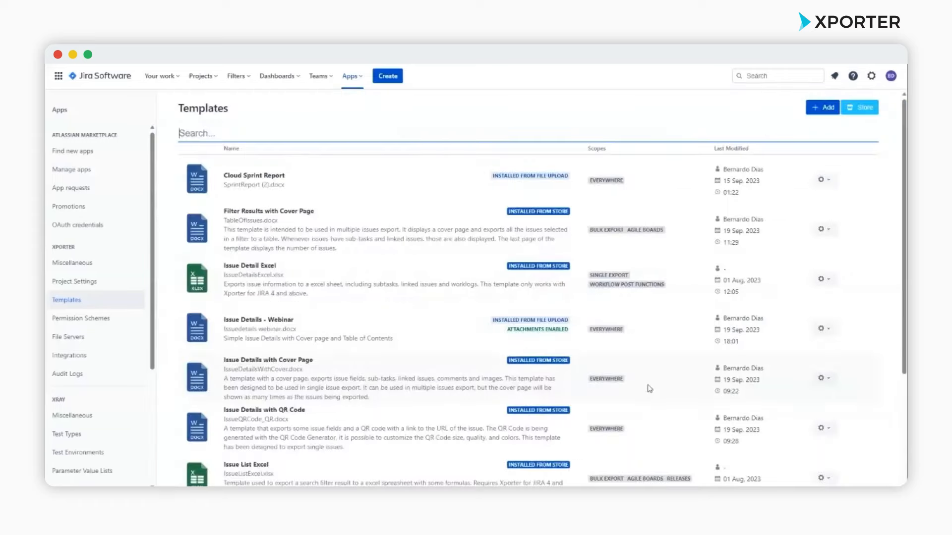
# - Browse the Xporter template store filtered by Release Notes and sorted by downloads, and close it
pyautogui.click(862, 113)
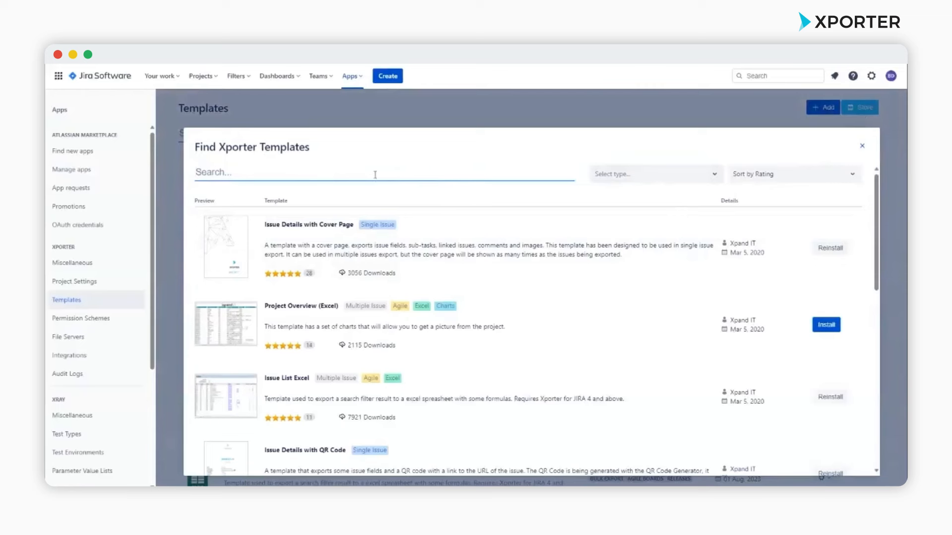
pyautogui.click(643, 172)
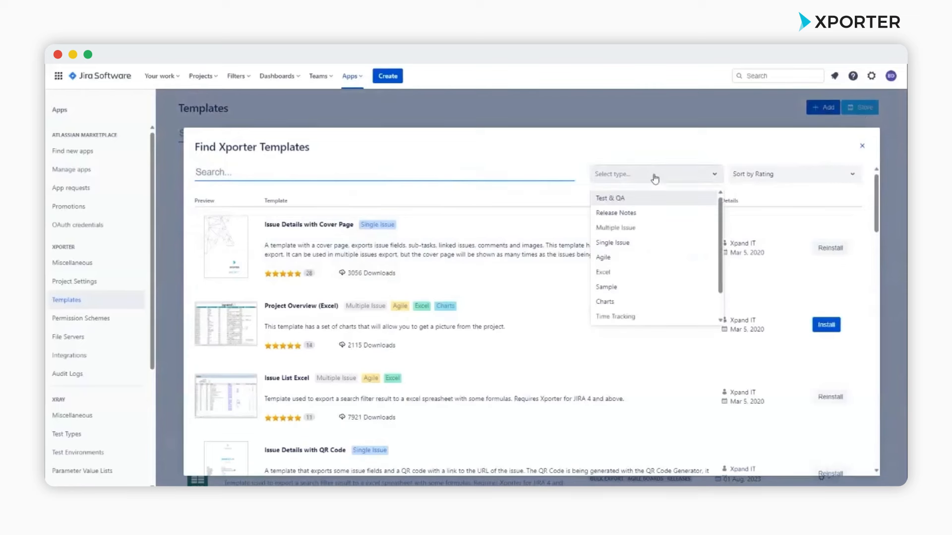
pyautogui.click(643, 213)
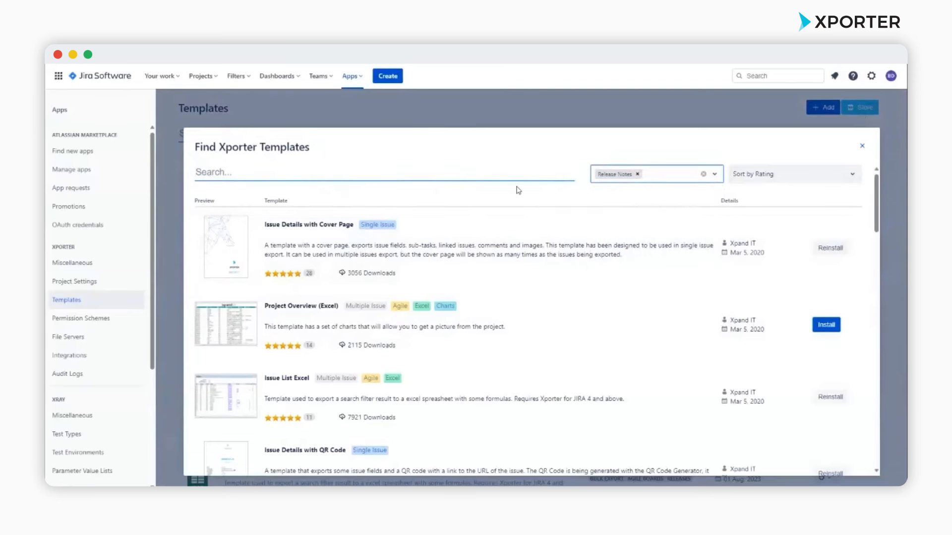
pyautogui.click(801, 174)
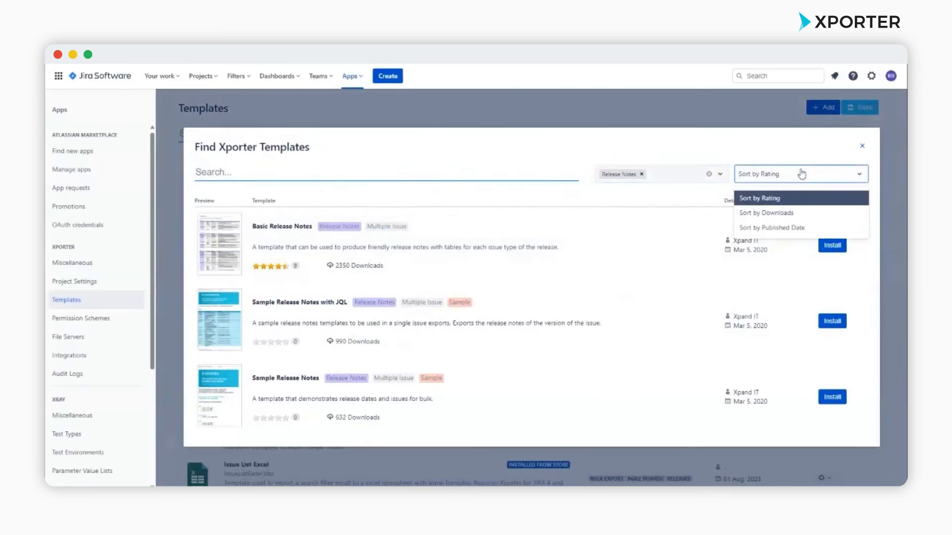
pyautogui.click(803, 214)
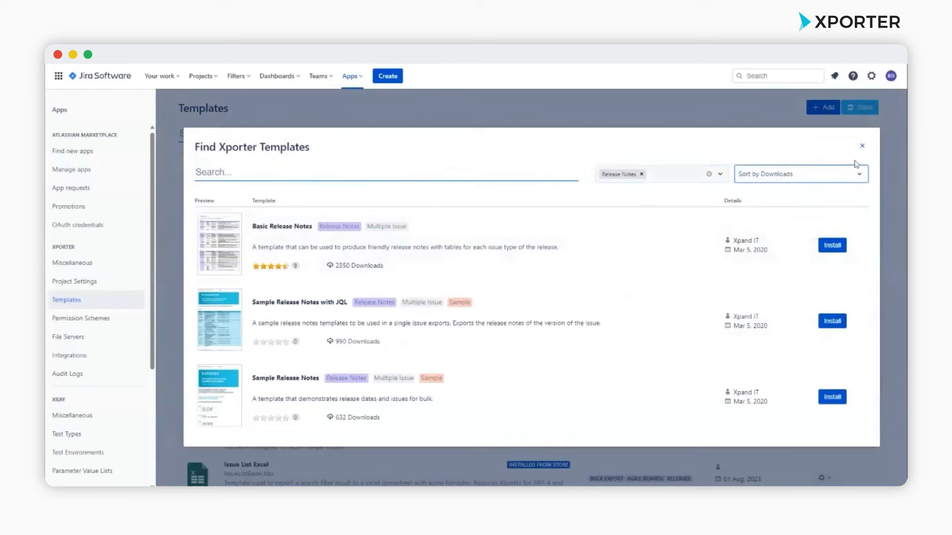
pyautogui.click(862, 147)
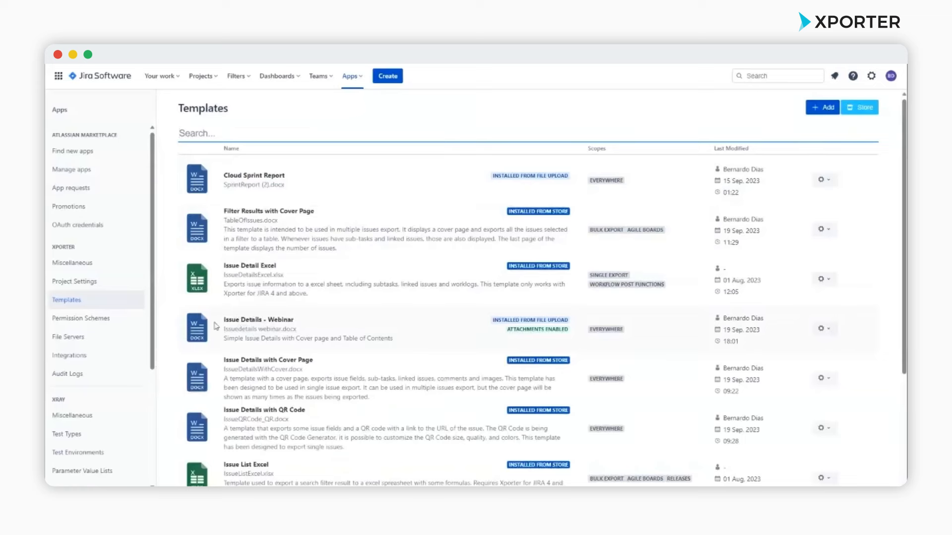
# - Download the Issue Details - Webinar template and examine its issue field placeholders in Word
pyautogui.click(823, 329)
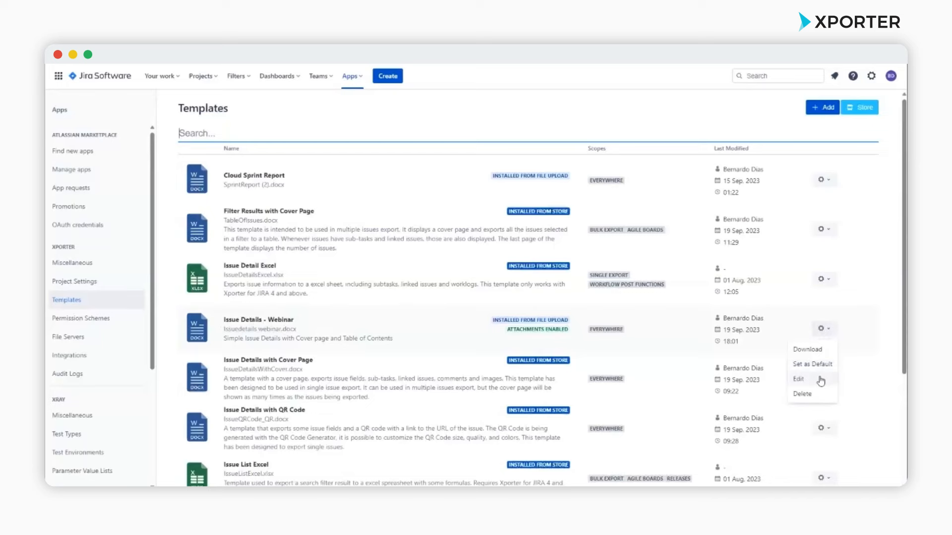
pyautogui.click(818, 352)
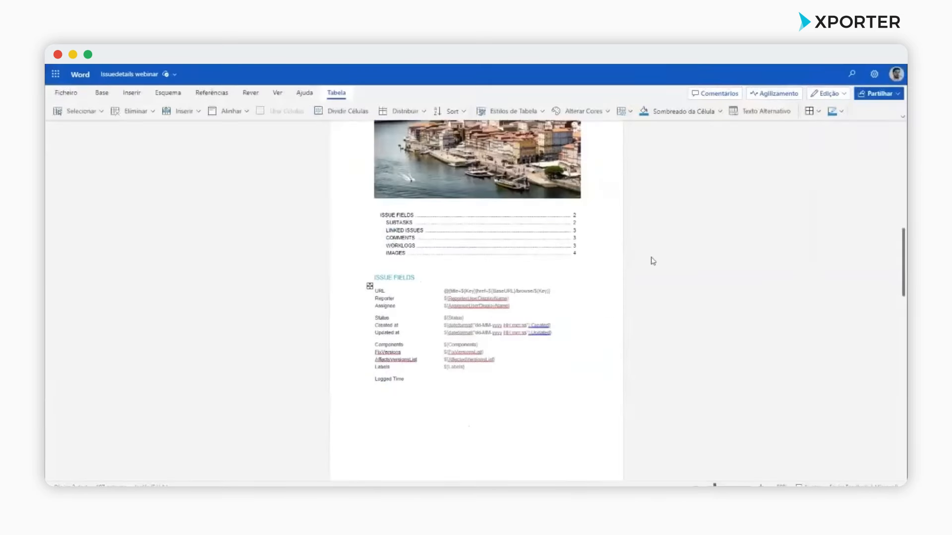
pyautogui.scroll(1, 538, 232)
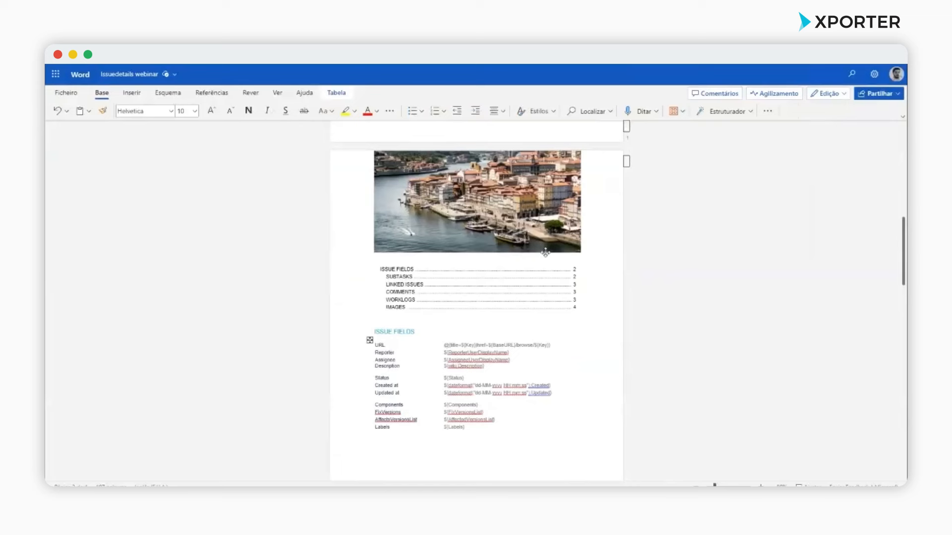
pyautogui.scroll(-5, 473, 385)
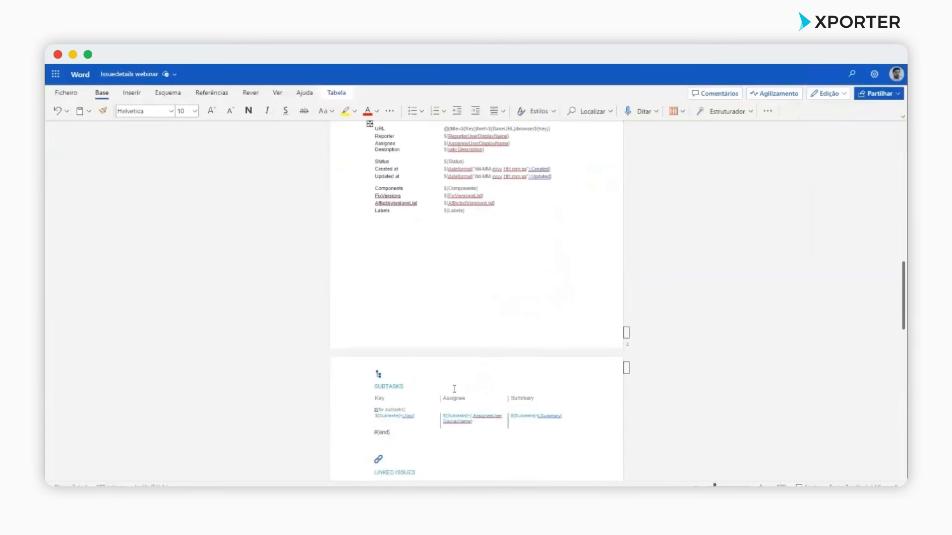
pyautogui.scroll(3, 457, 387)
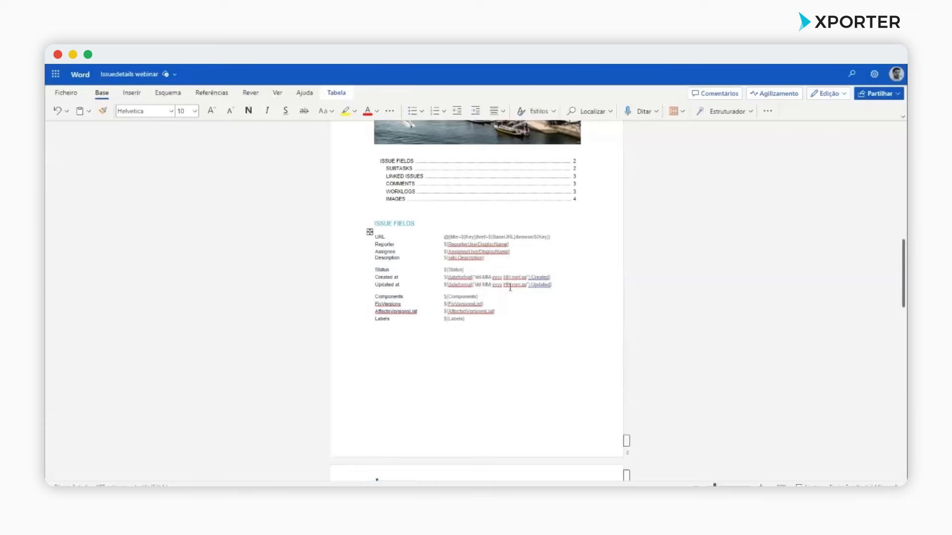
# - Examine the template's loops and placeholders for subtasks, linked issues, comments and worklogs
pyautogui.scroll(-10, 492, 302)
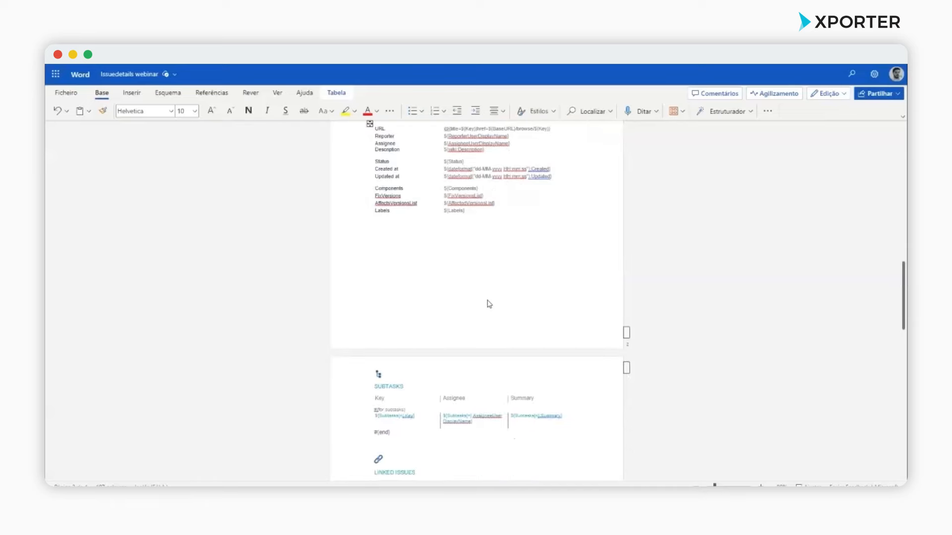
pyautogui.scroll(-3, 460, 309)
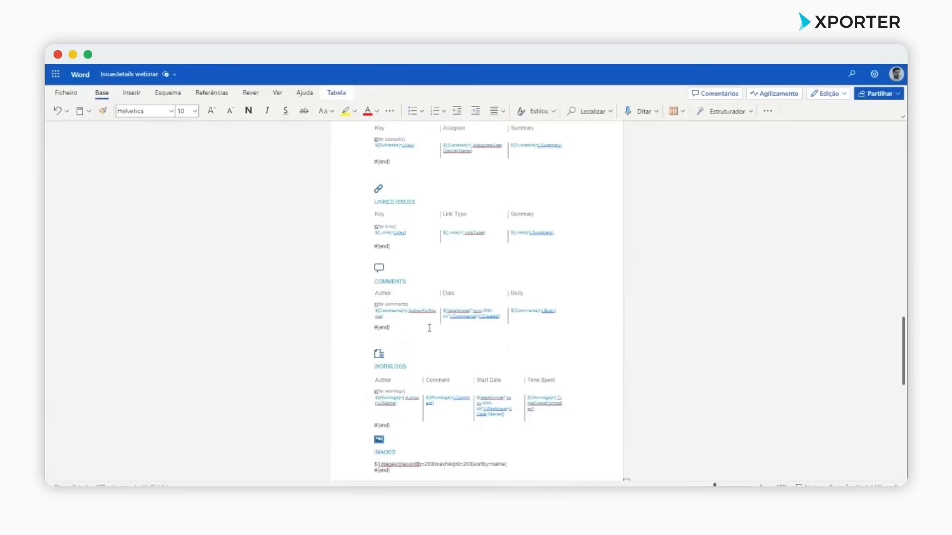
pyautogui.keyDown('ctrl'); pyautogui.scroll(3, 368, 292); pyautogui.keyUp('ctrl')
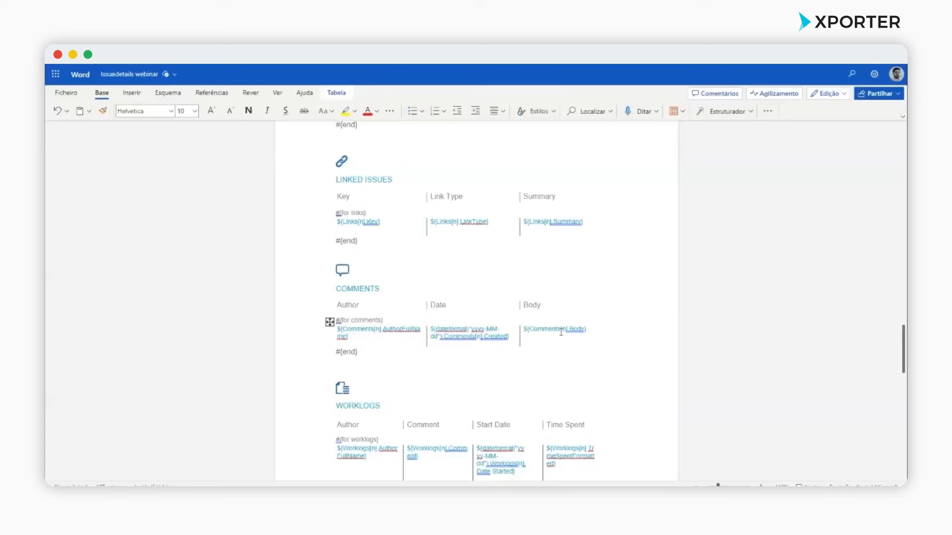
# - Delete the Assignee and Description rows from the template's Issue Fields table
pyautogui.scroll(5, 564, 340)
pyautogui.scroll(8, 564, 340)
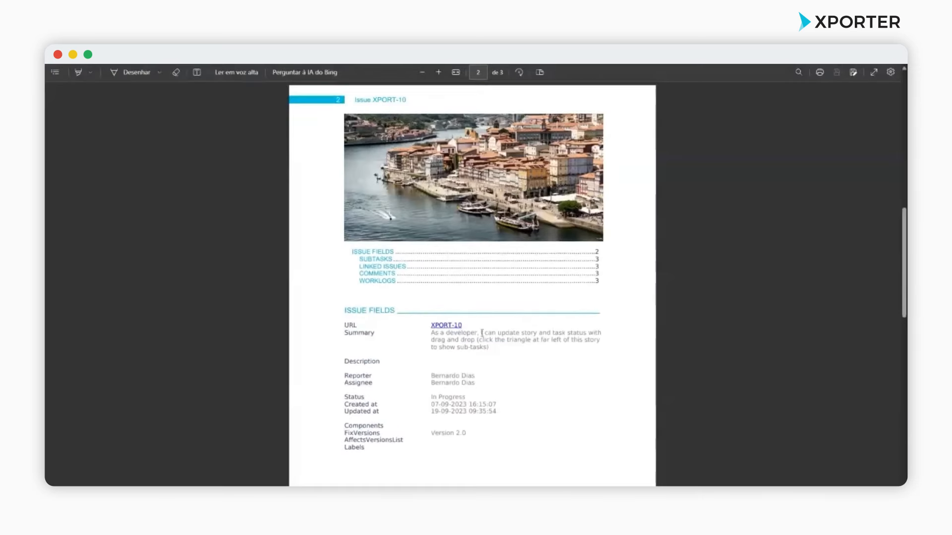
pyautogui.scroll(-3, 485, 335)
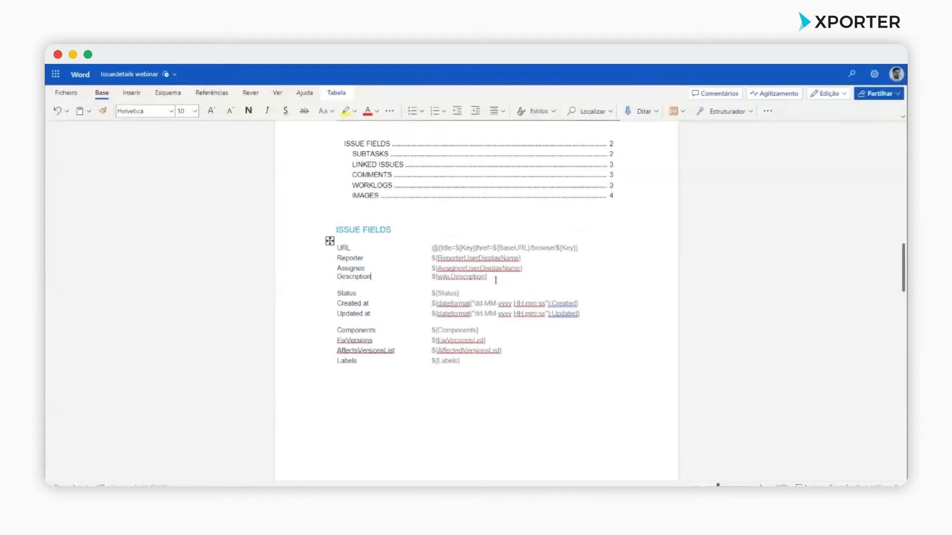
pyautogui.moveTo(494, 277); pyautogui.dragTo(336, 277)
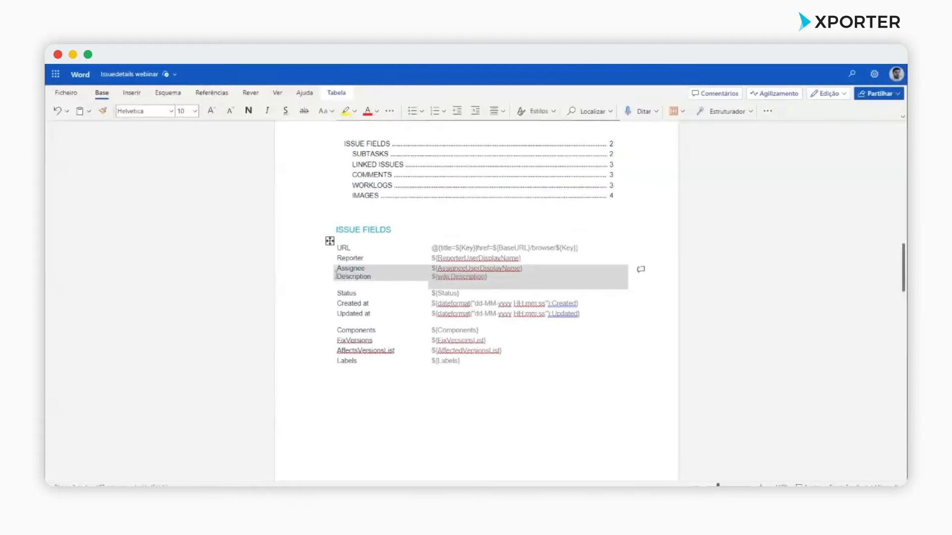
pyautogui.click(337, 276)
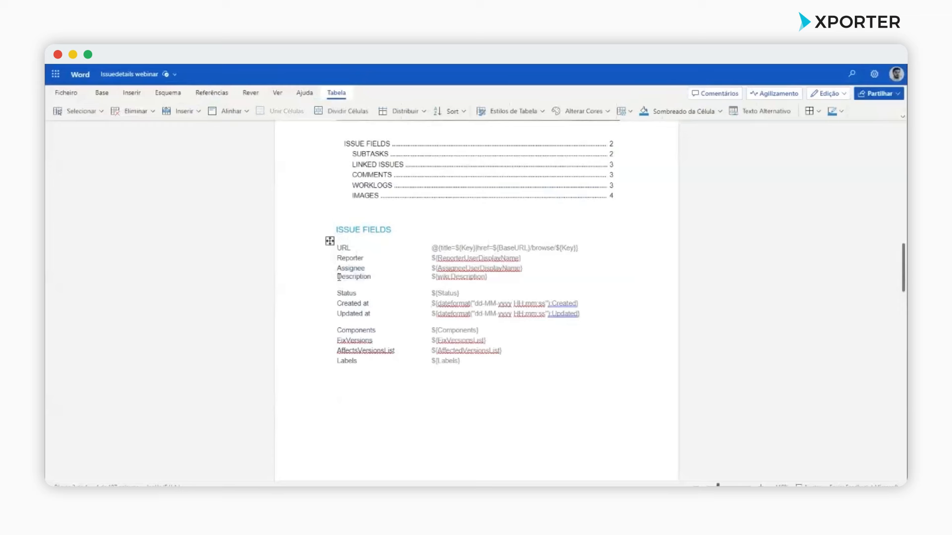
pyautogui.moveTo(337, 276); pyautogui.dragTo(488, 277)
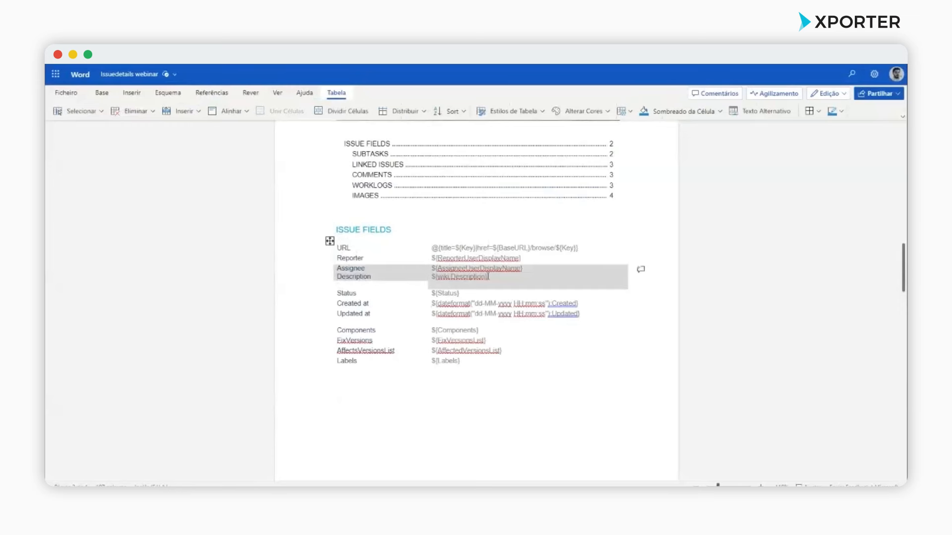
pyautogui.click(491, 277)
pyautogui.rightClick(491, 277)
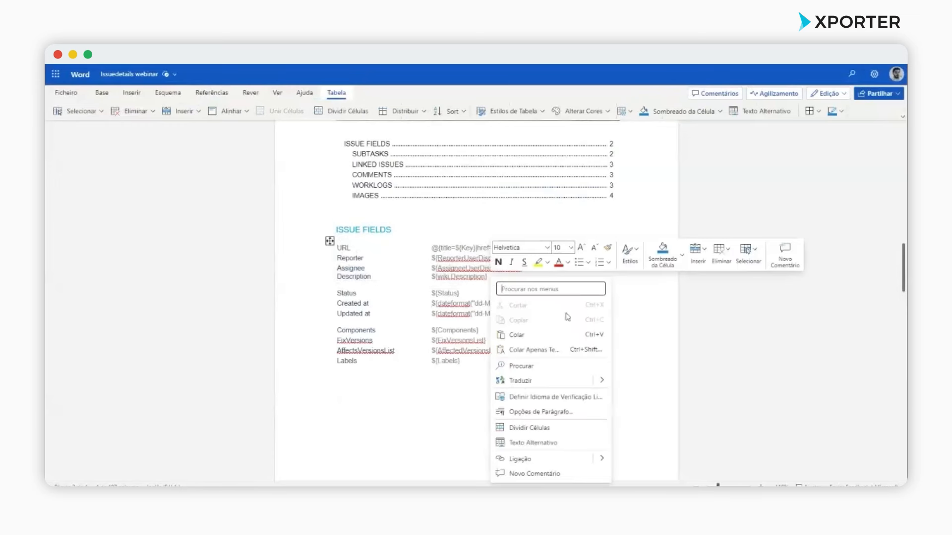
pyautogui.click(721, 254)
pyautogui.click(753, 325)
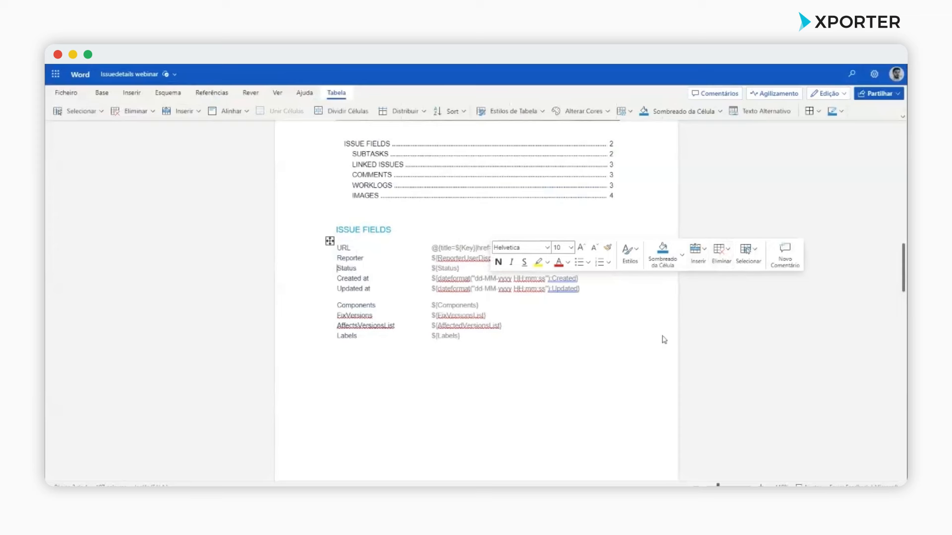
# - Wrap the Subtasks section in the condition #{if (%{${SubtasksCount} > 0})}, closing it with an additional #{end}
pyautogui.scroll(-4, 468, 360)
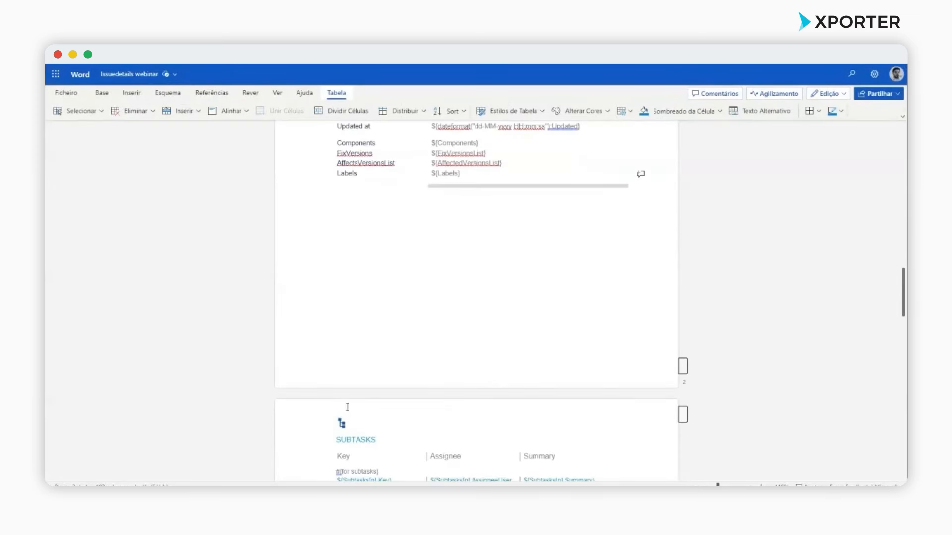
pyautogui.click(347, 408)
pyautogui.scroll(-2, 347, 406)
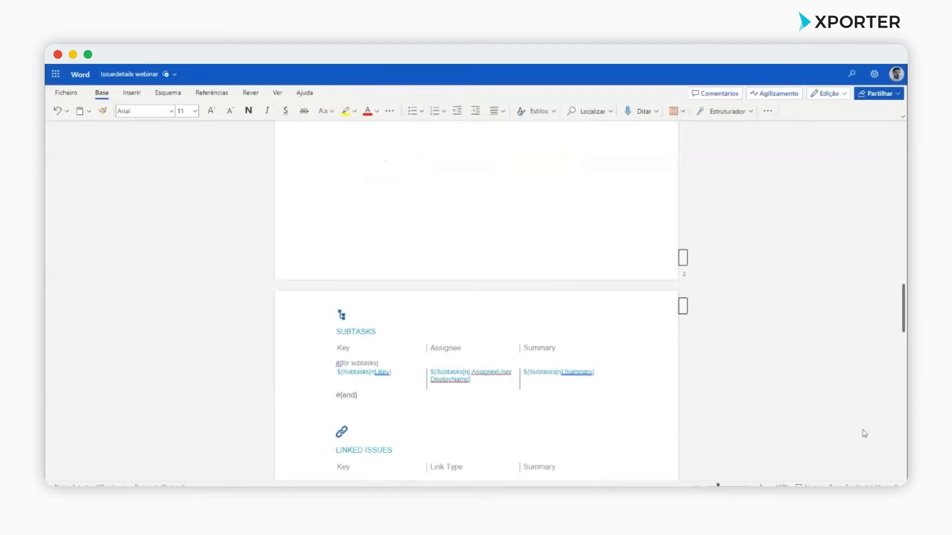
pyautogui.click(336, 302)
pyautogui.write('#{if (%{${SubtasksCount} > 0})}')
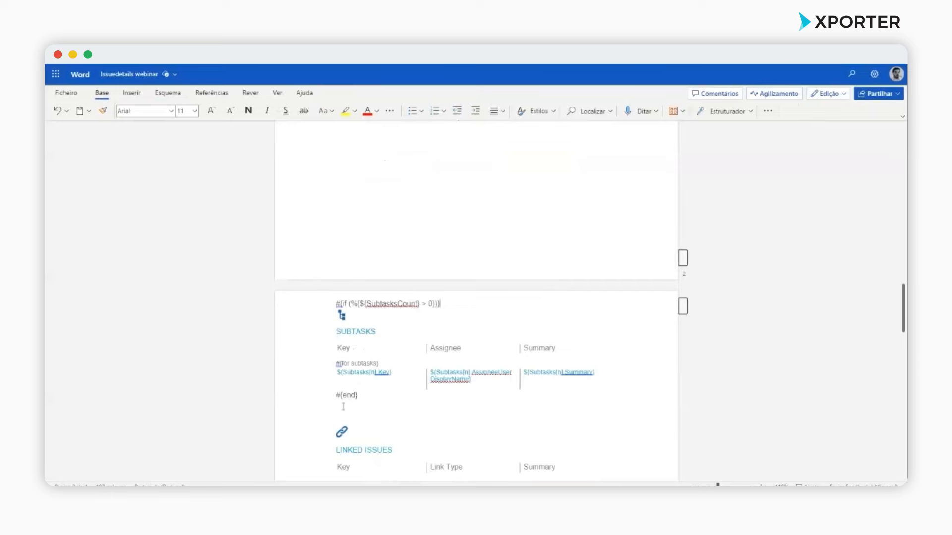
pyautogui.moveTo(366, 395); pyautogui.dragTo(336, 398)
pyautogui.hotkey('ctrl', 'c')
pyautogui.click(341, 403)
pyautogui.hotkey('ctrl', 'v')
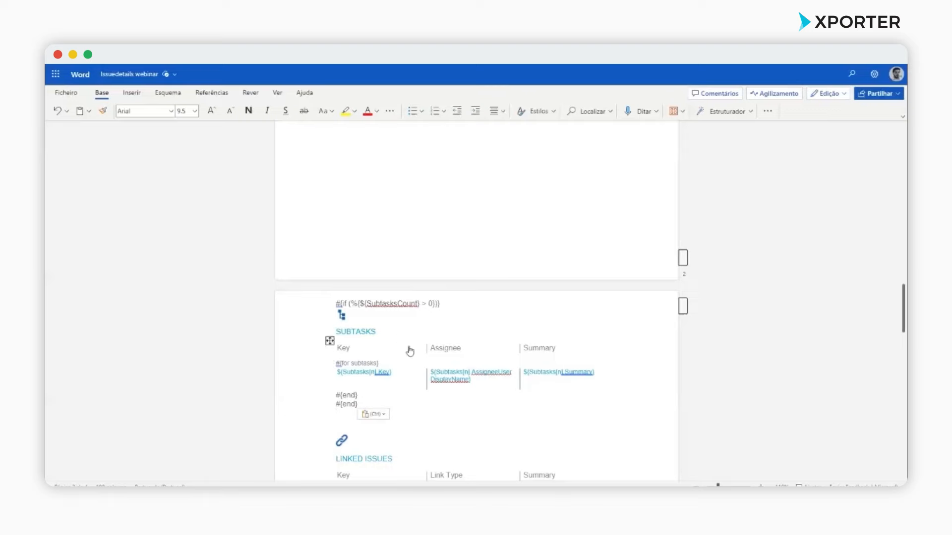
# - Wrap the Linked Issues section in a copy of the subtasks condition, replacing SubtasksCount with LinkedIssues and adding a closing #{end}
pyautogui.scroll(-2, 407, 349)
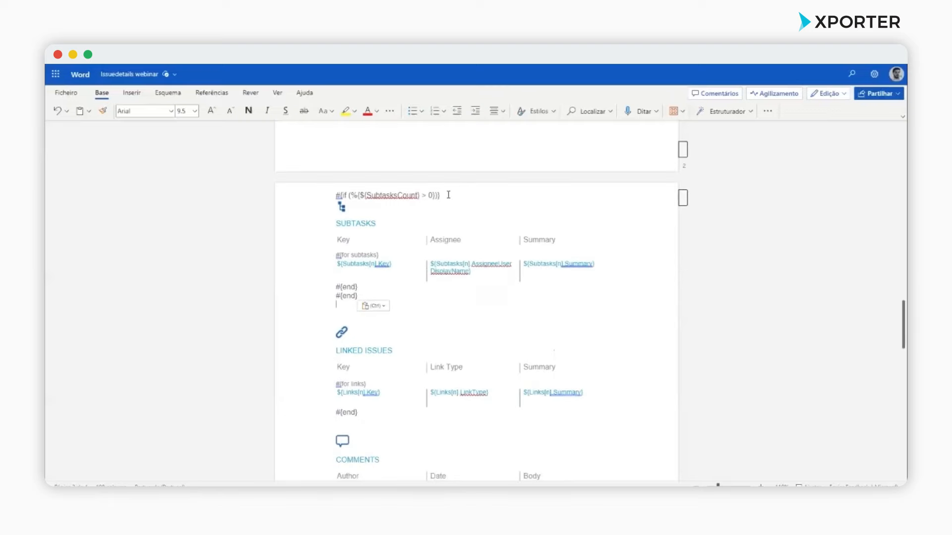
pyautogui.moveTo(448, 196); pyautogui.dragTo(335, 196)
pyautogui.hotkey('ctrl', 'c')
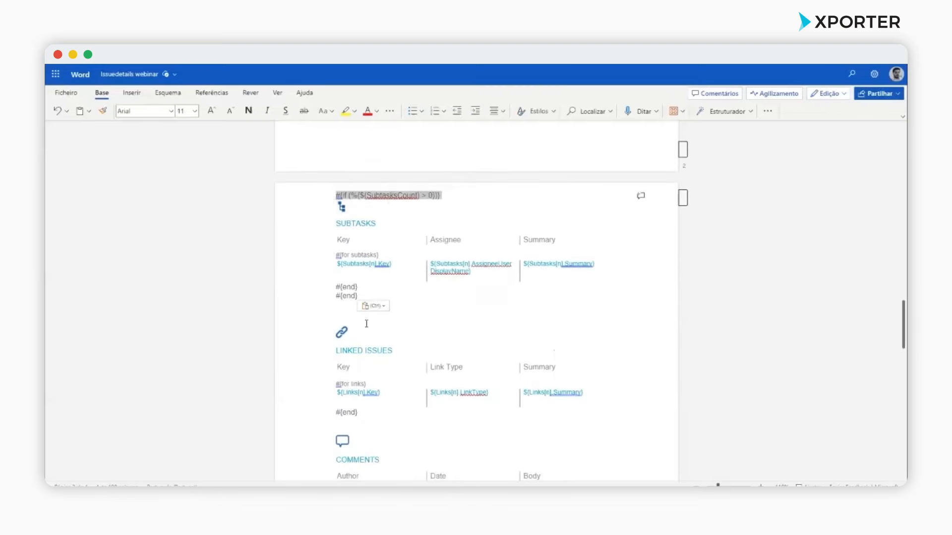
pyautogui.click(344, 320)
pyautogui.hotkey('ctrl', 'v')
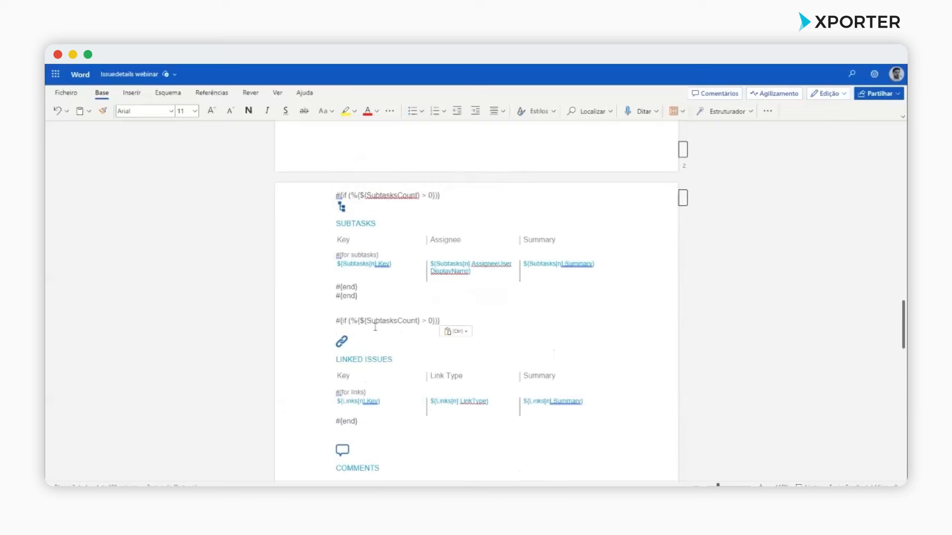
pyautogui.moveTo(368, 320); pyautogui.dragTo(419, 321)
pyautogui.write('LinkedIssues')
pyautogui.moveTo(362, 423); pyautogui.dragTo(339, 429)
pyautogui.hotkey('ctrl', 'c')
pyautogui.press('Right')
pyautogui.hotkey('ctrl', 'v')
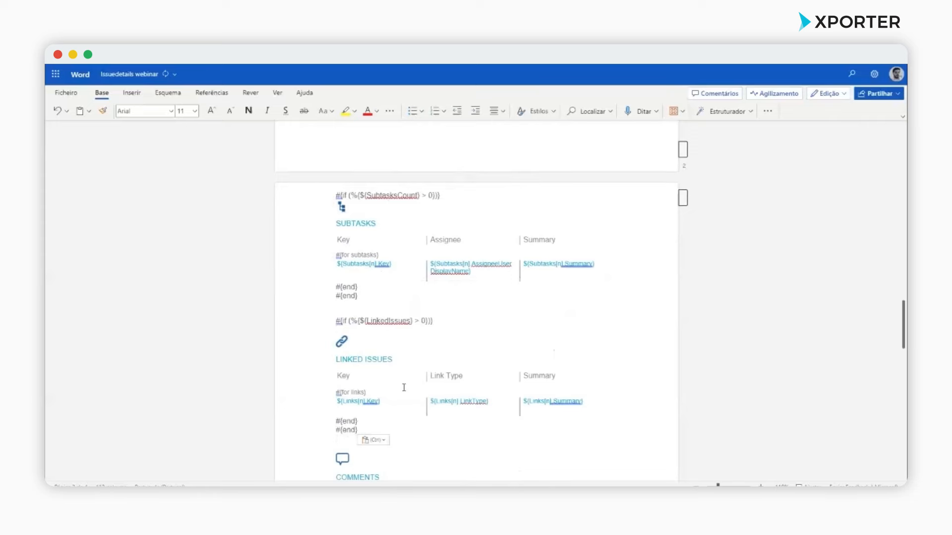
pyautogui.scroll(8, 403, 386)
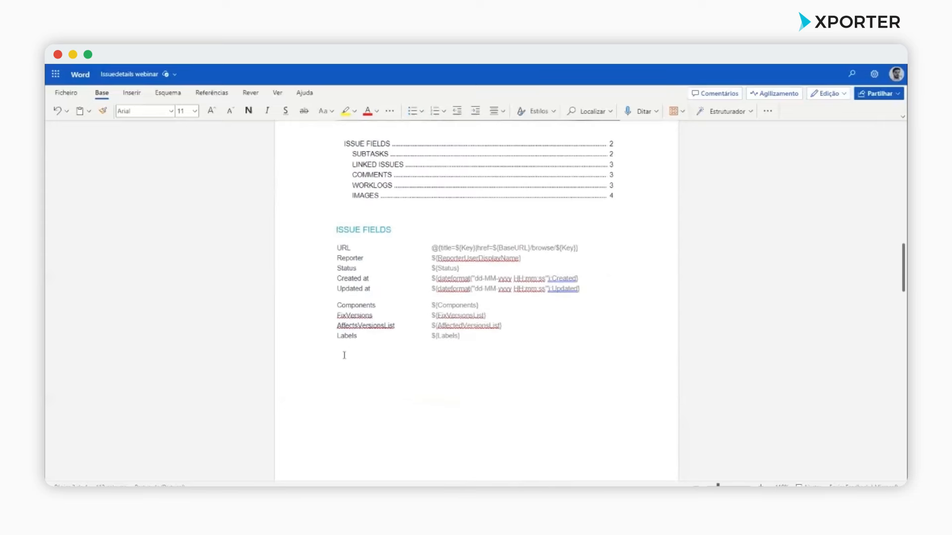
pyautogui.click(342, 351)
pyautogui.hotkey('ctrl', 'Return')
pyautogui.write('Log')
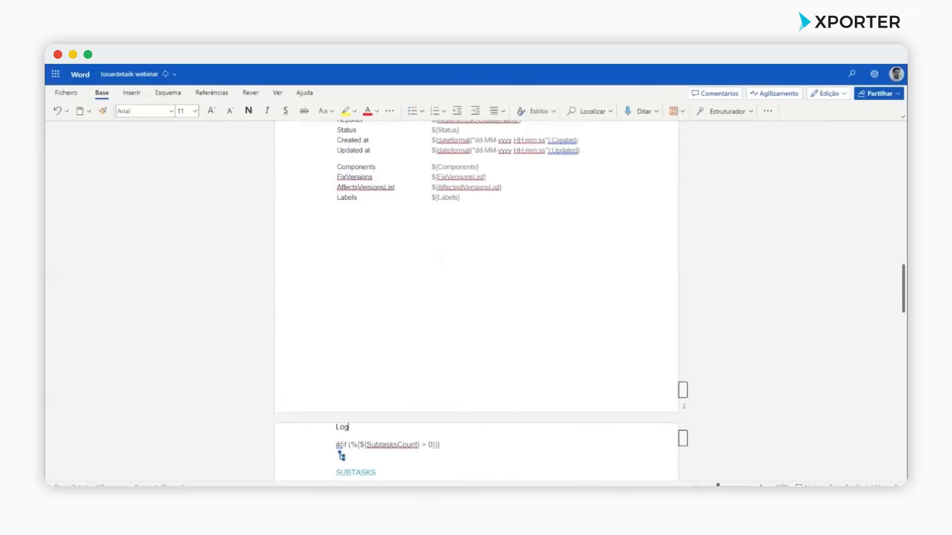
pyautogui.write('ged Time')
pyautogui.press('BackSpace')
pyautogui.press('BackSpace')
pyautogui.press('BackSpace')
pyautogui.press('BackSpace')
pyautogui.press('BackSpace')
pyautogui.press('BackSpace')
pyautogui.press('BackSpace')
pyautogui.press('BackSpace')
pyautogui.press('BackSpace')
pyautogui.press('BackSpace')
pyautogui.press('BackSpace')
pyautogui.press('BackSpace')
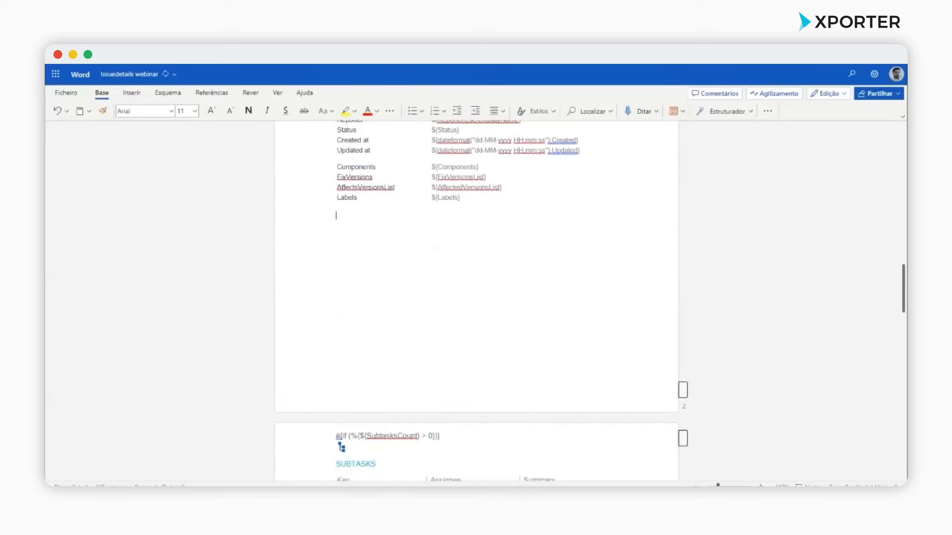
# - Insert a row below Labels in the Issue Fields table and label it Logged Time
pyautogui.rightClick(368, 202)
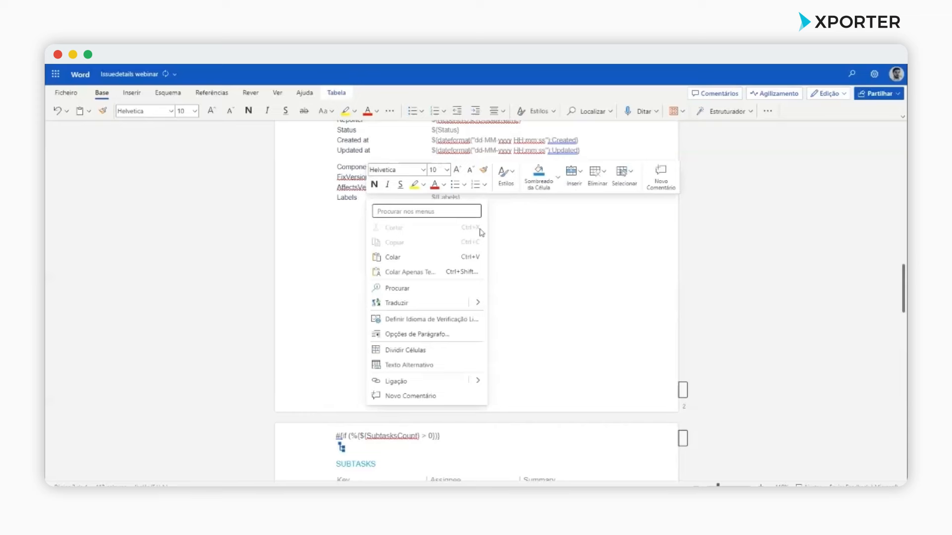
pyautogui.click(574, 190)
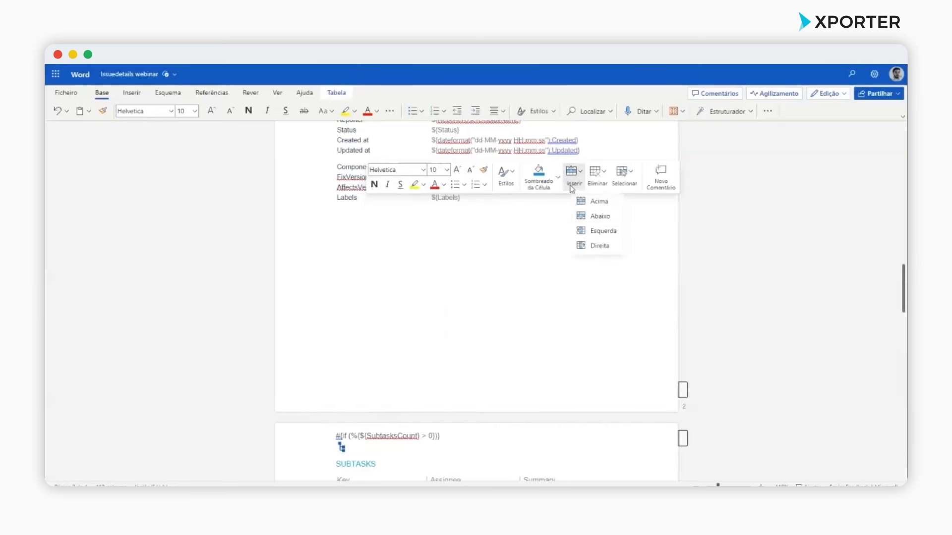
pyautogui.click(603, 216)
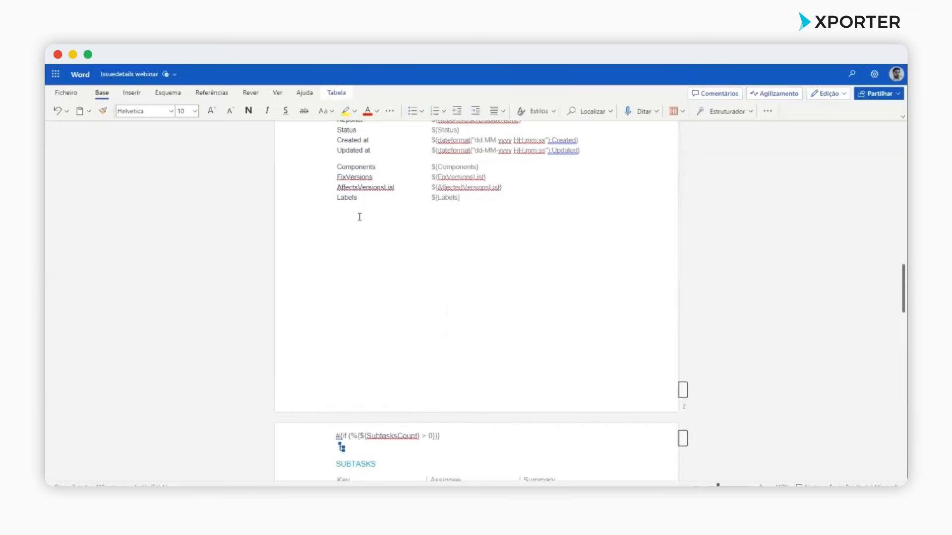
pyautogui.scroll(2, 359, 217)
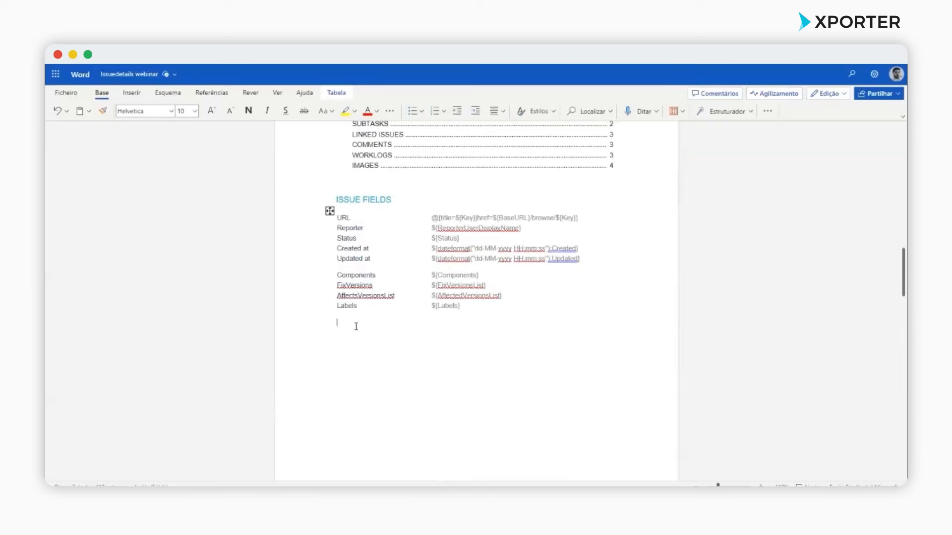
pyautogui.write('Logge')
pyautogui.write('d Time')
# - Enter the placeholder ${AggregateTimeSpentFormatted} as the value of the Logged Time row
pyautogui.write('$')
pyautogui.write('{Agg')
pyautogui.write('e')
pyautogui.press('BackSpace')
pyautogui.write('regateTimeH')
pyautogui.press('BackSpace')
pyautogui.write('Spent')
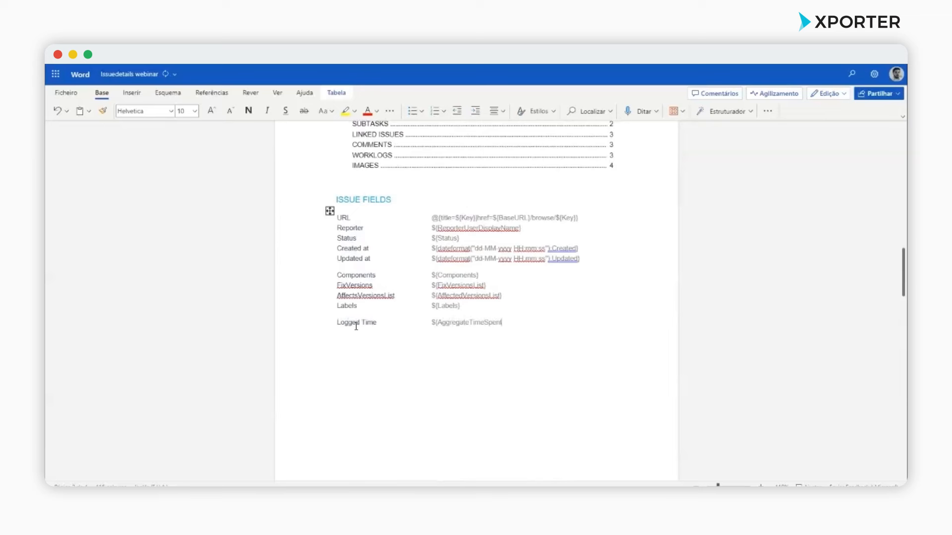
pyautogui.write('Formatted')
pyautogui.press('Return')
# - Insert a row below Logged Time, labelled Remainig Time, with the placeholder ${RemainingEstimateFormatted}
pyautogui.rightClick(381, 325)
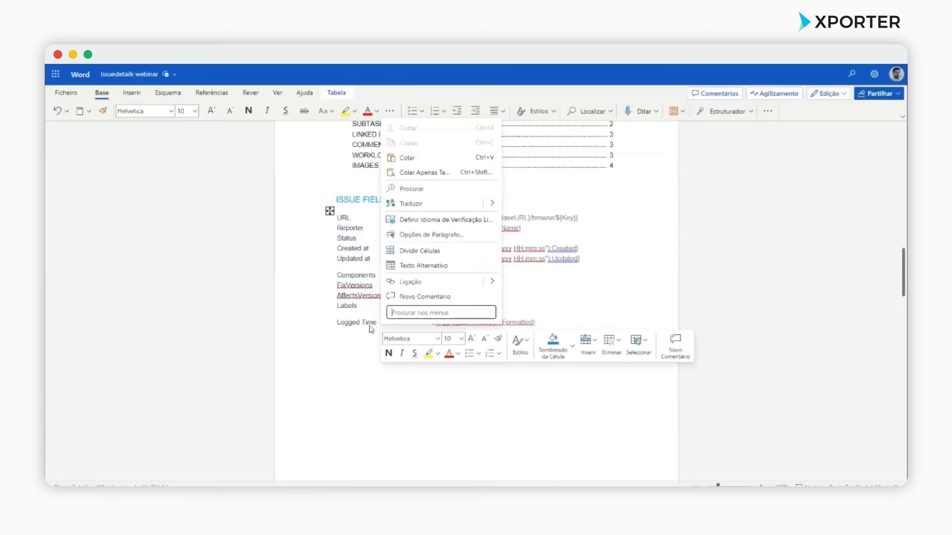
pyautogui.click(615, 343)
pyautogui.click(617, 385)
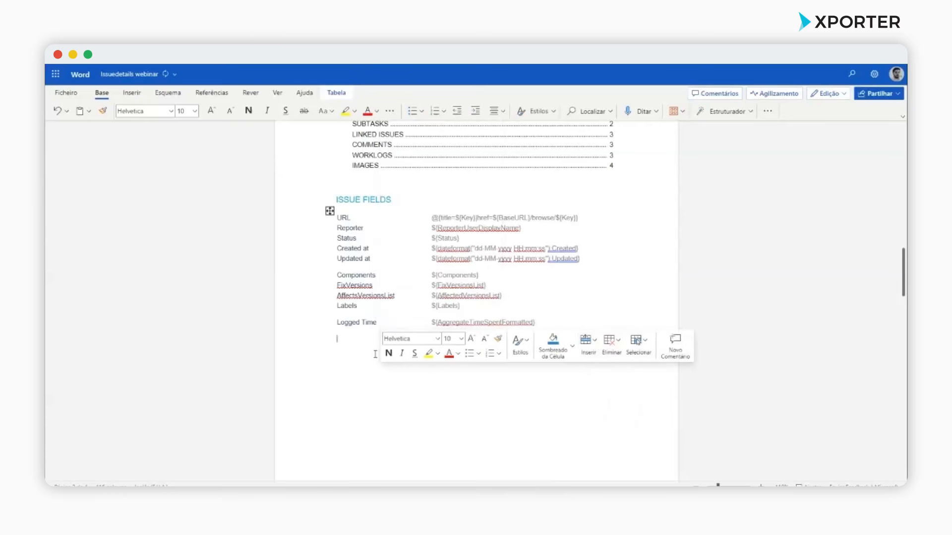
pyautogui.click(352, 339)
pyautogui.write('Remain')
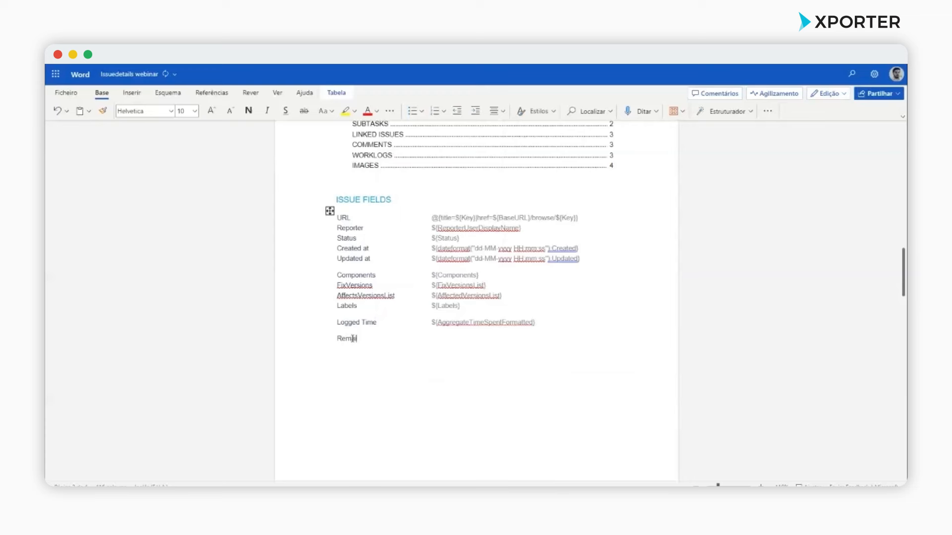
pyautogui.write('ig Time')
pyautogui.press('Tab')
pyautogui.write('${RemainingEstimat')
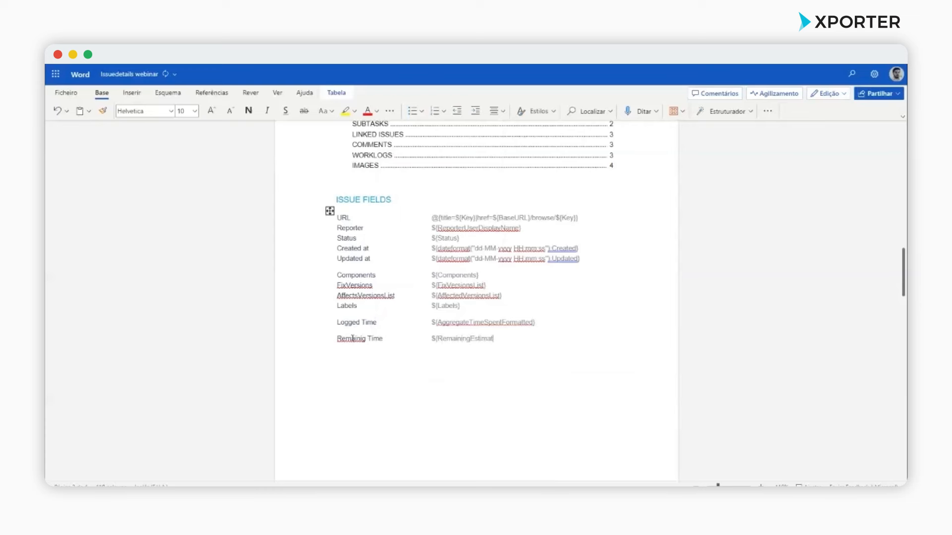
pyautogui.write('eFormatted}')
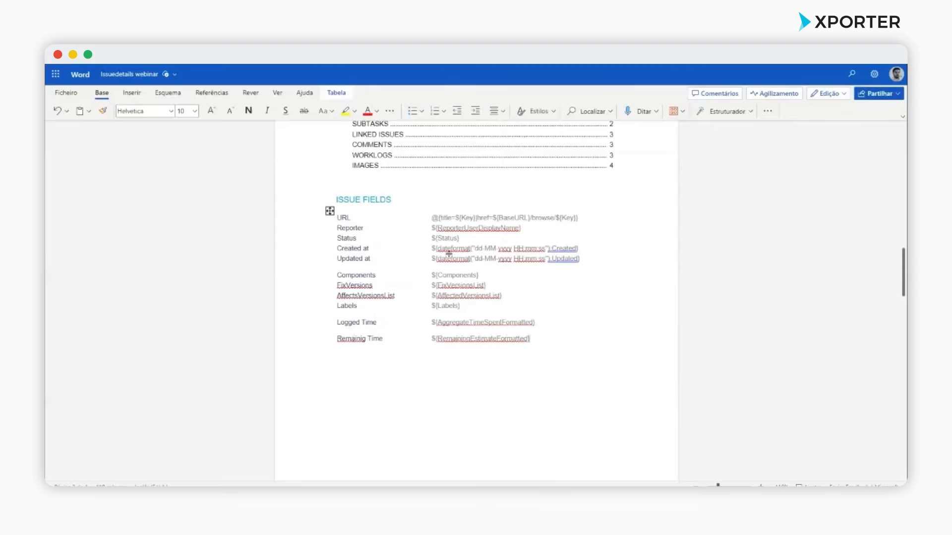
# - Download a copy of the edited template document to the computer
pyautogui.scroll(4, 370, 253)
pyautogui.click(66, 93)
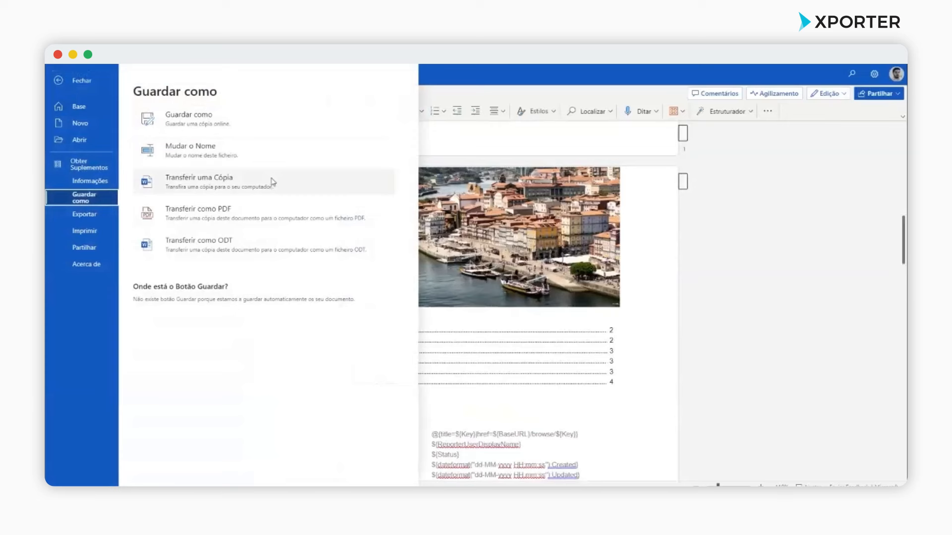
pyautogui.click(275, 187)
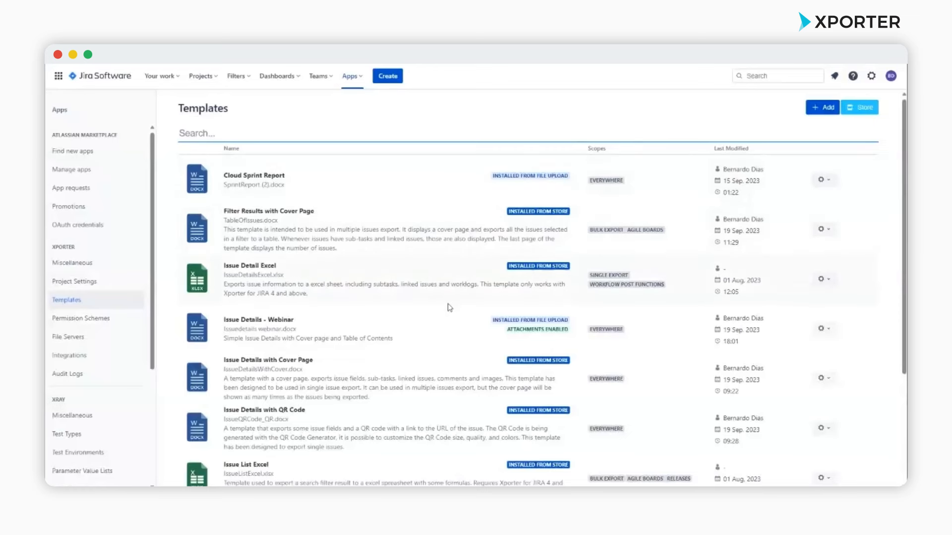
# - Edit the Issue Details - Webinar template and add PNG and SVG to its output formats in the advanced options
pyautogui.click(830, 329)
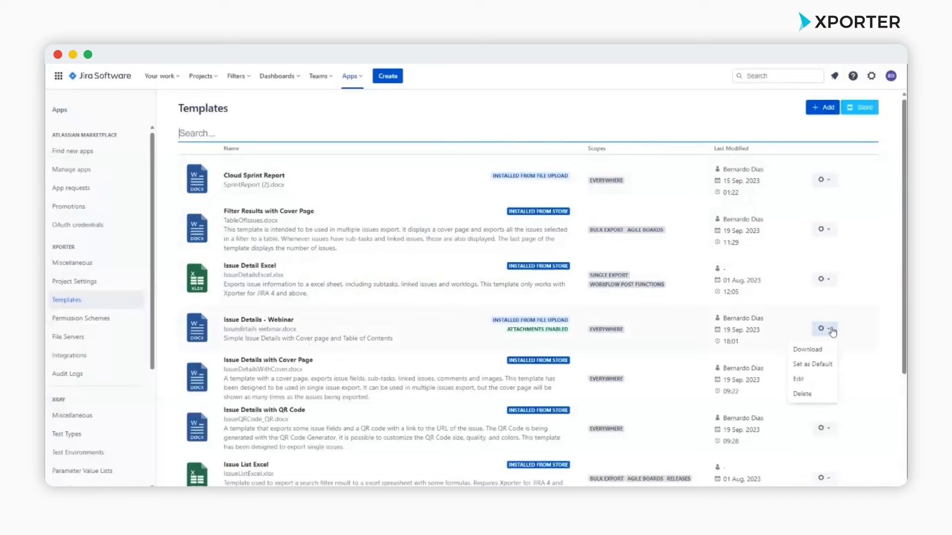
pyautogui.click(799, 380)
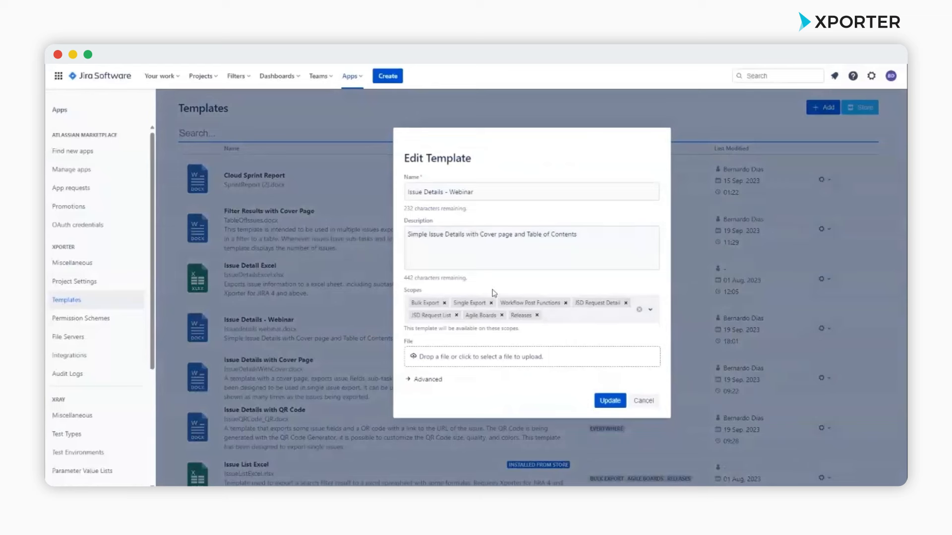
pyautogui.click(419, 380)
pyautogui.scroll(-2, 496, 344)
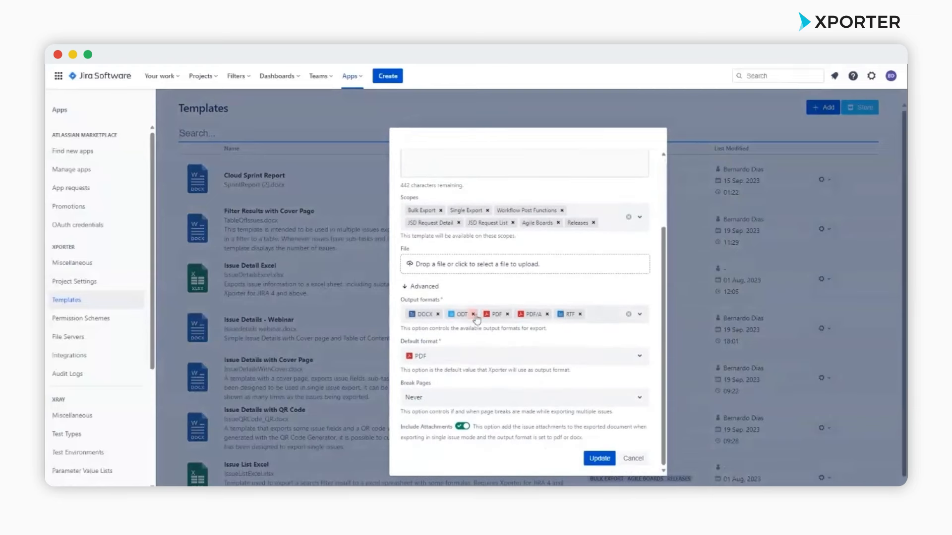
pyautogui.click(640, 315)
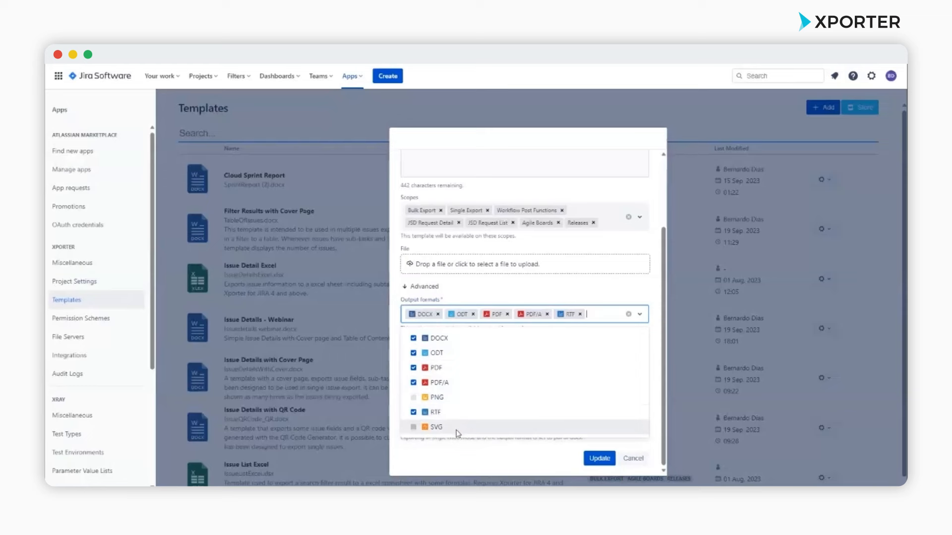
pyautogui.click(413, 399)
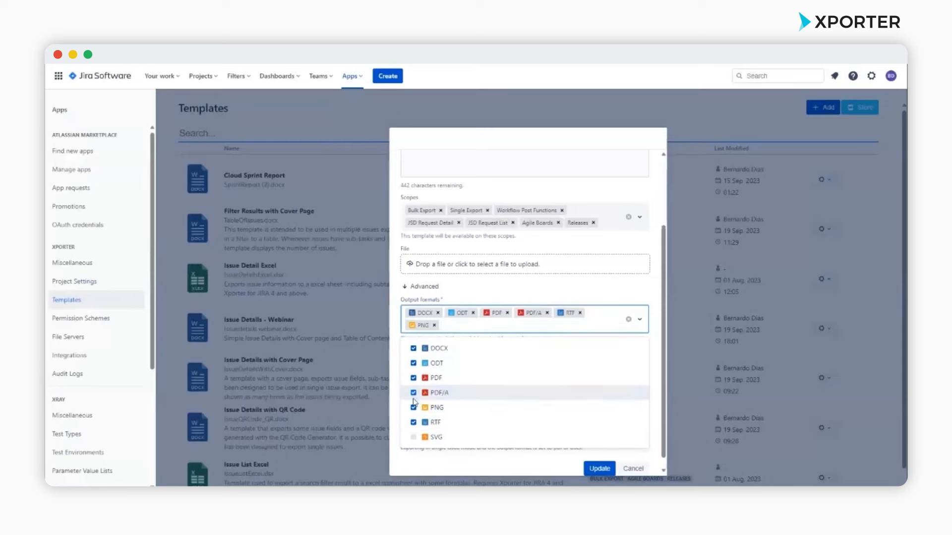
pyautogui.click(414, 437)
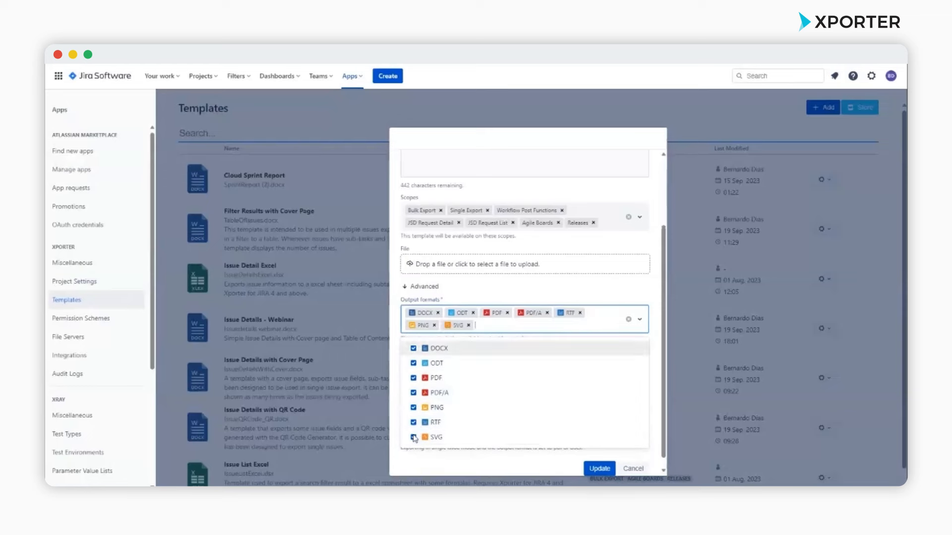
pyautogui.click(570, 286)
# - Choose PDF as the default format of the Issue Details - Webinar template
pyautogui.click(445, 381)
pyautogui.scroll(-2, 476, 376)
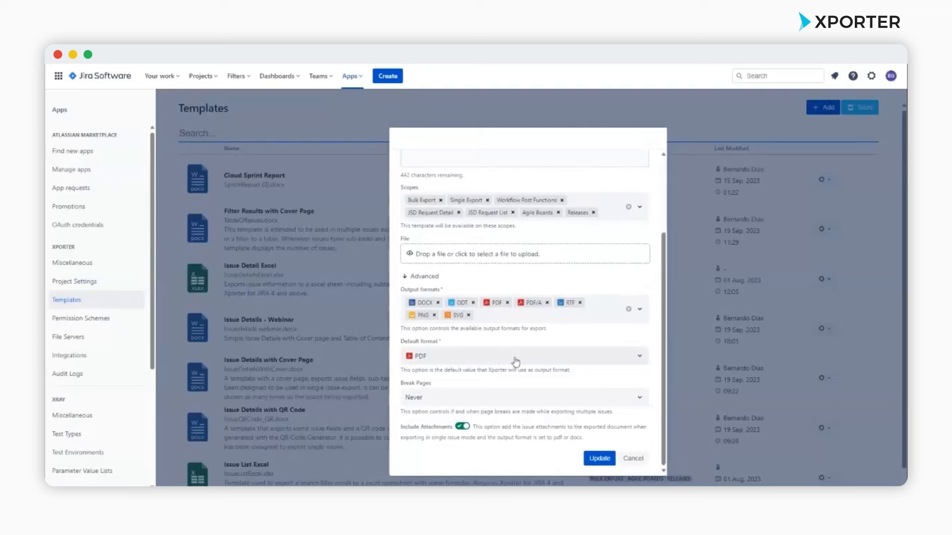
pyautogui.click(500, 360)
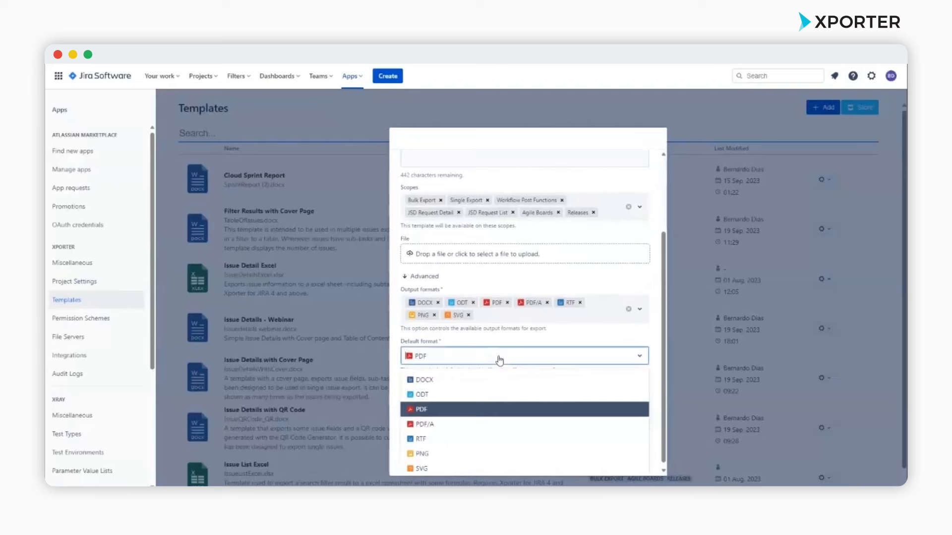
pyautogui.click(518, 416)
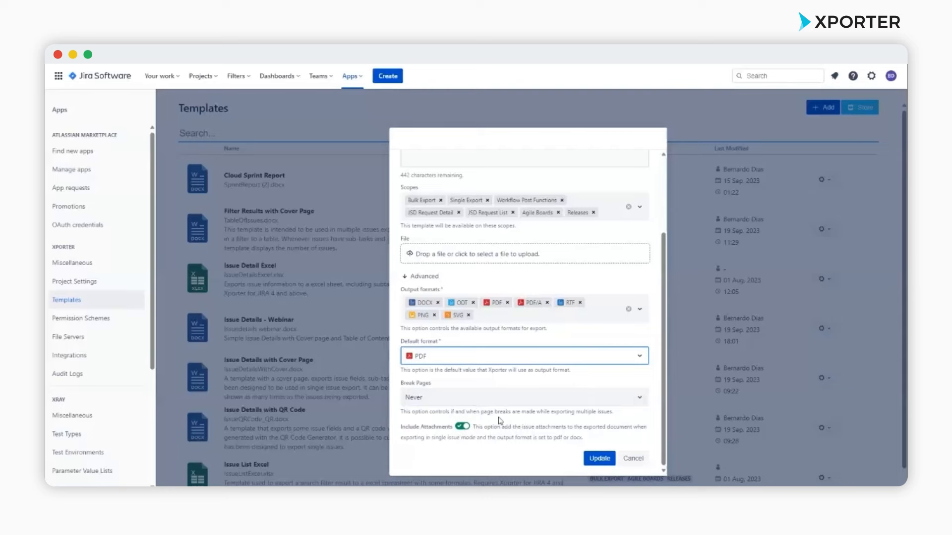
# - Upload the file IssueDetails webinar new file as the template document and save the template update
pyautogui.scroll(3, 511, 424)
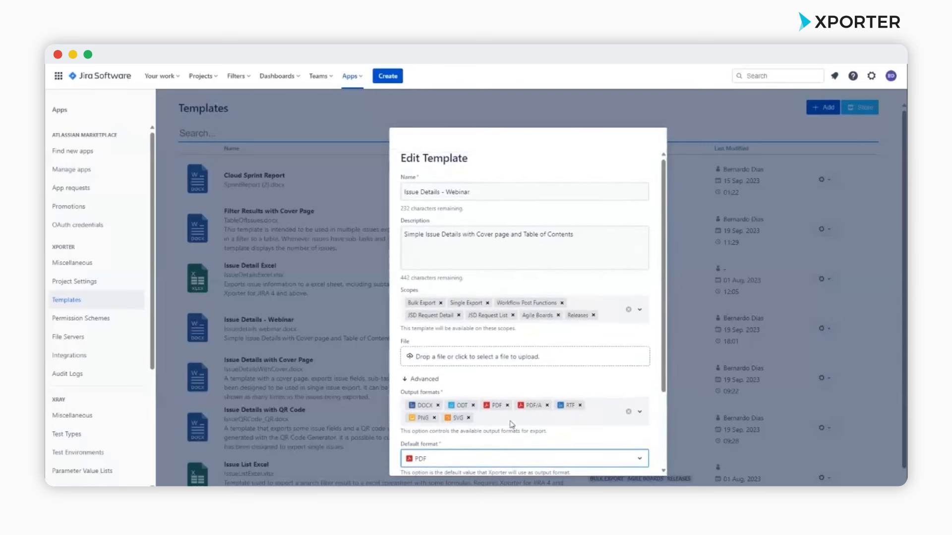
pyautogui.click(515, 357)
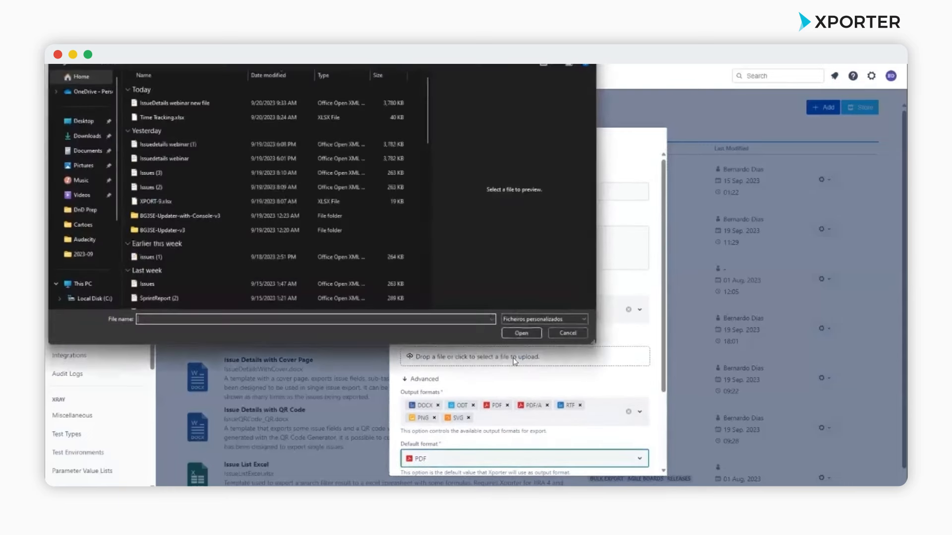
pyautogui.click(215, 103)
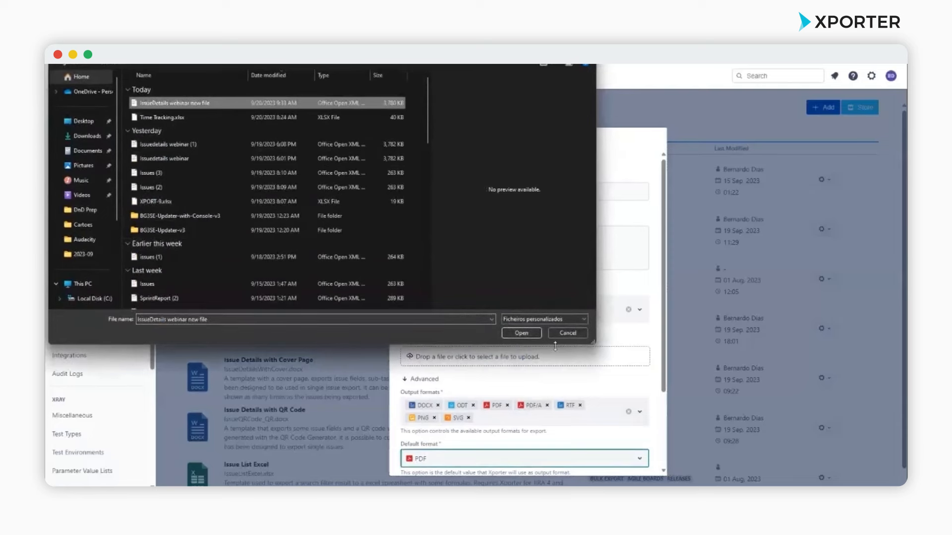
pyautogui.click(521, 333)
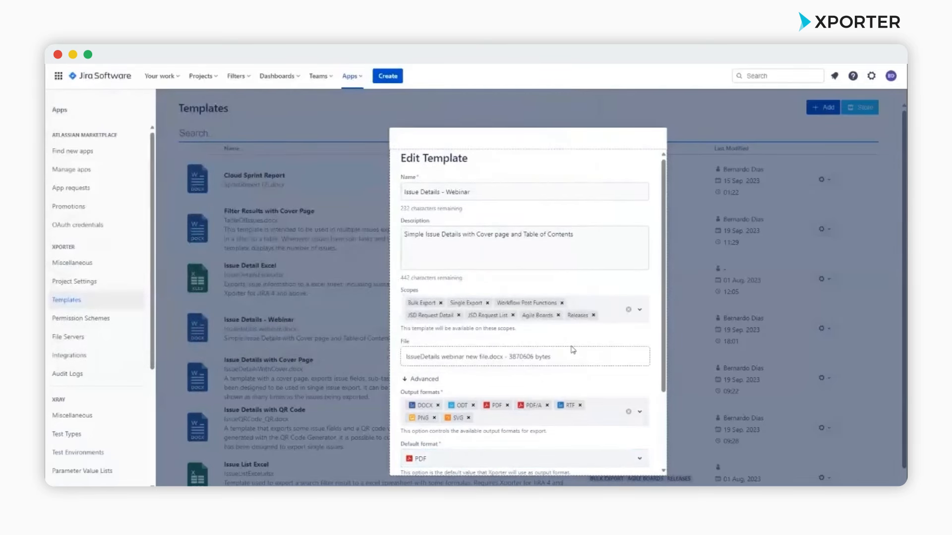
pyautogui.scroll(-3, 573, 350)
pyautogui.click(597, 459)
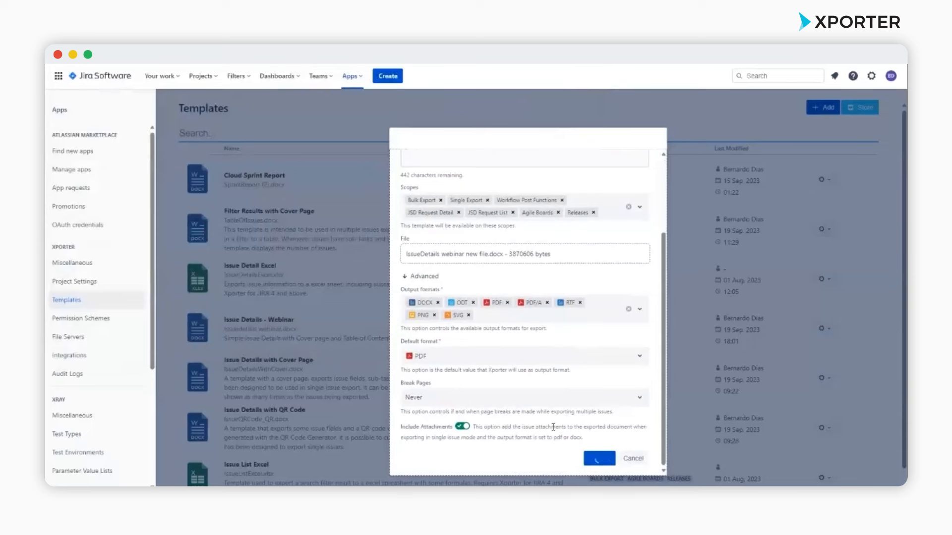
pyautogui.scroll(2, 538, 414)
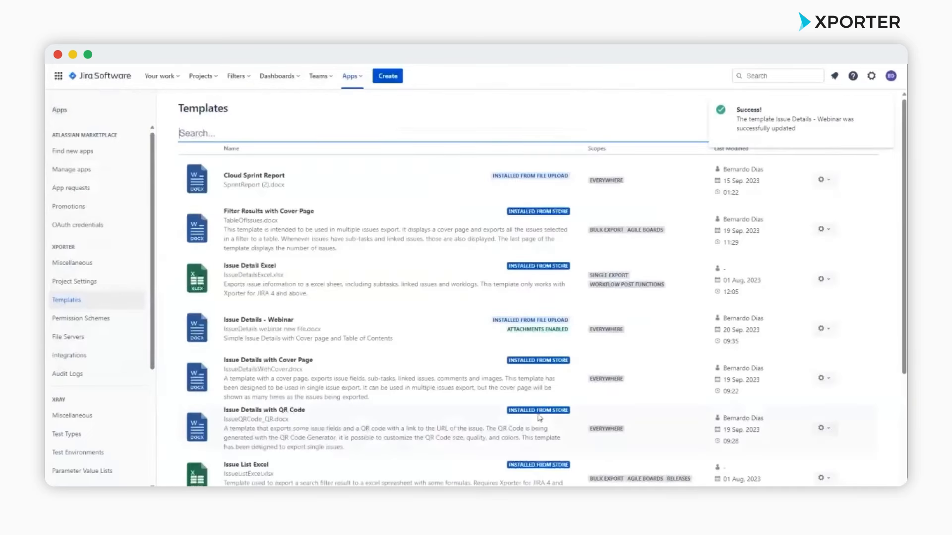
# - Open issue XPORT-10 from the active sprint of the XPORT board in the Demo Scrum Project
pyautogui.click(202, 77)
pyautogui.click(245, 130)
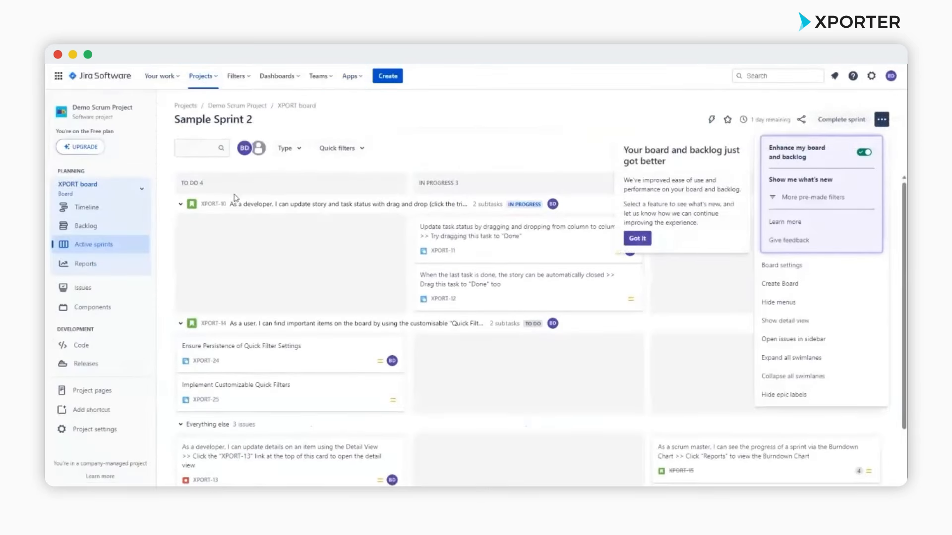
pyautogui.click(214, 205)
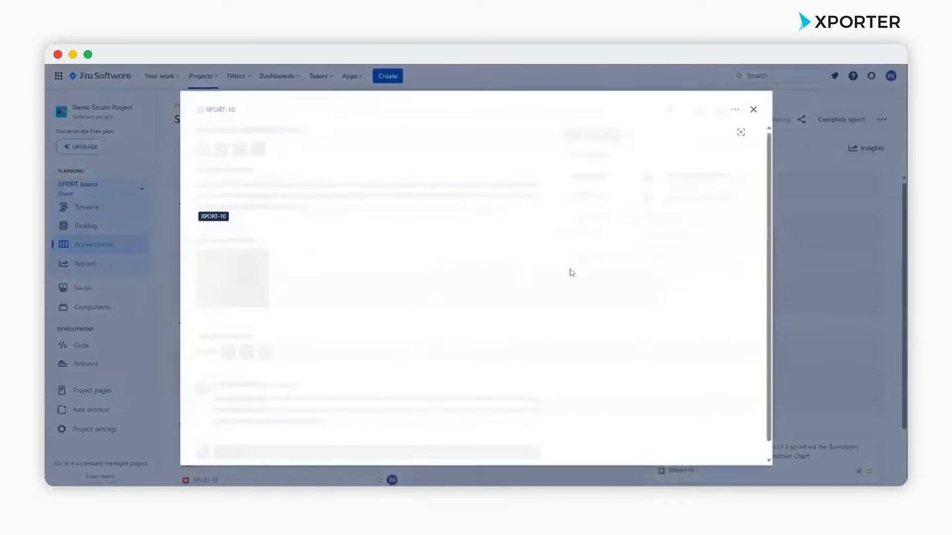
# - Export XPORT-10 with Xporter using the Issue Details - Webinar template in PDF format and download the result
pyautogui.click(735, 109)
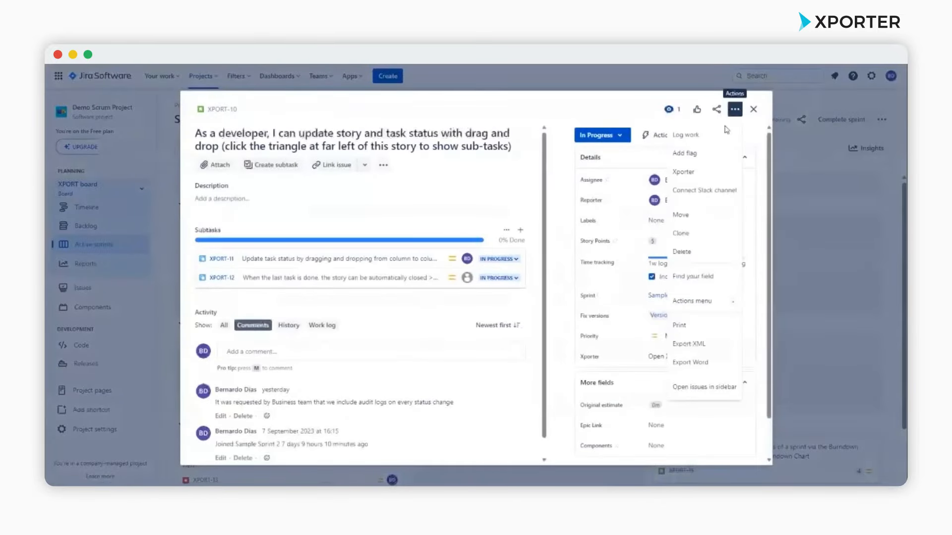
pyautogui.click(708, 173)
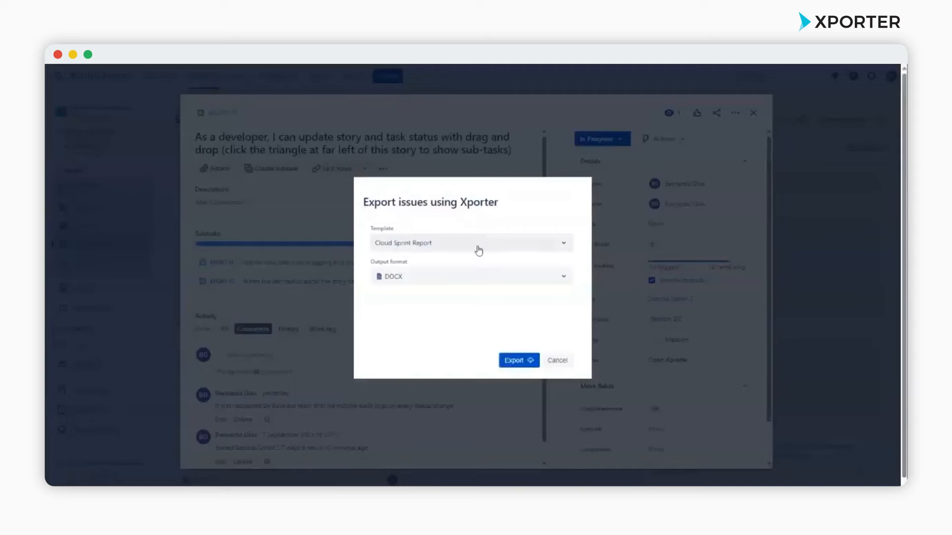
pyautogui.click(479, 251)
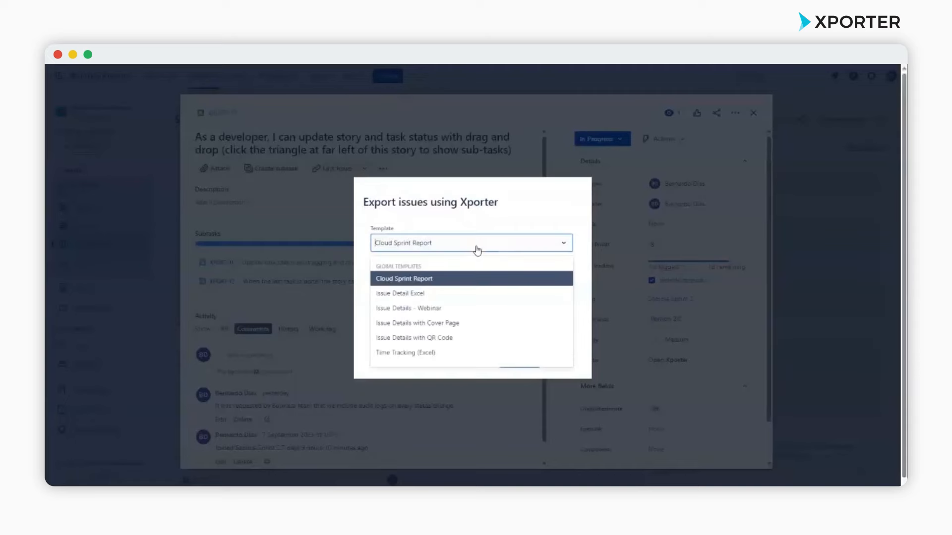
pyautogui.click(458, 311)
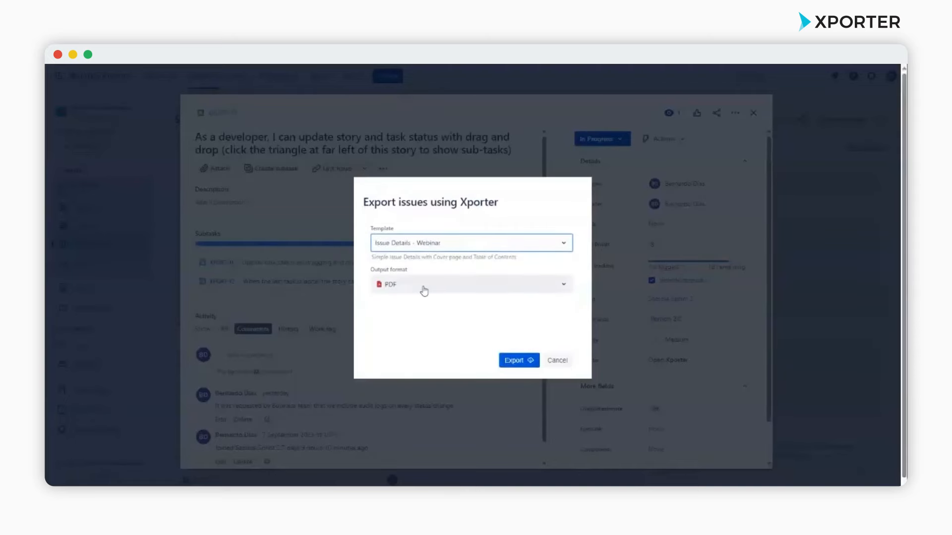
pyautogui.click(516, 364)
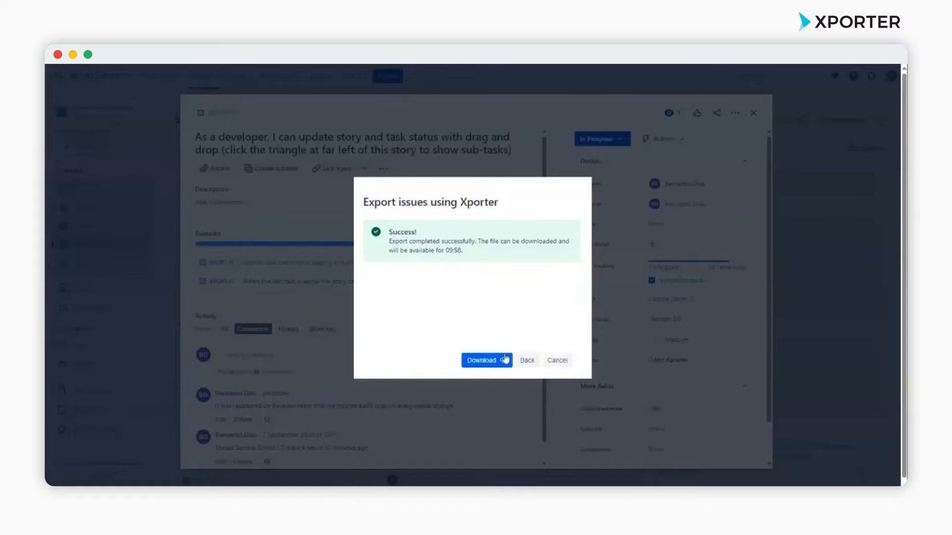
pyautogui.click(502, 357)
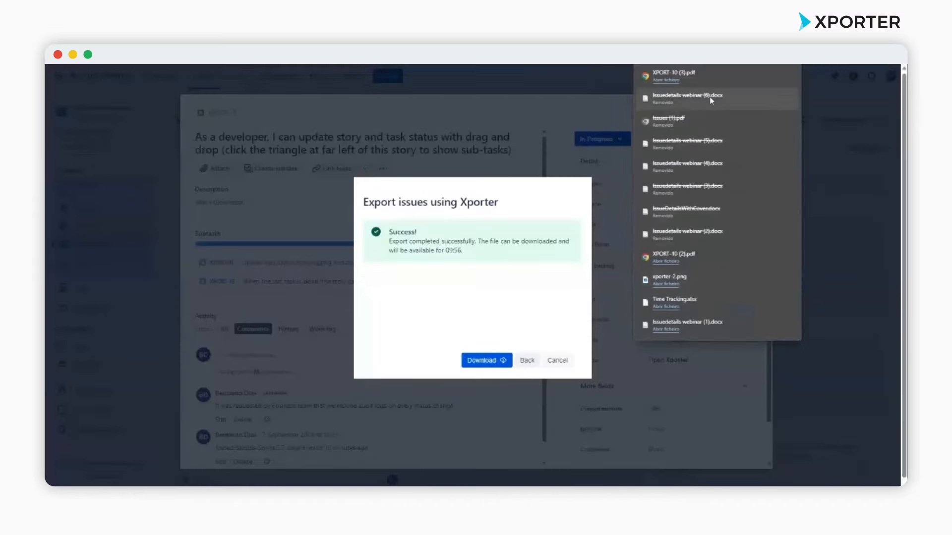
# - Open the exported XPORT-10 PDF and examine its table of contents and the Logged Time and Remainig Time rows in Issue Fields
pyautogui.click(708, 78)
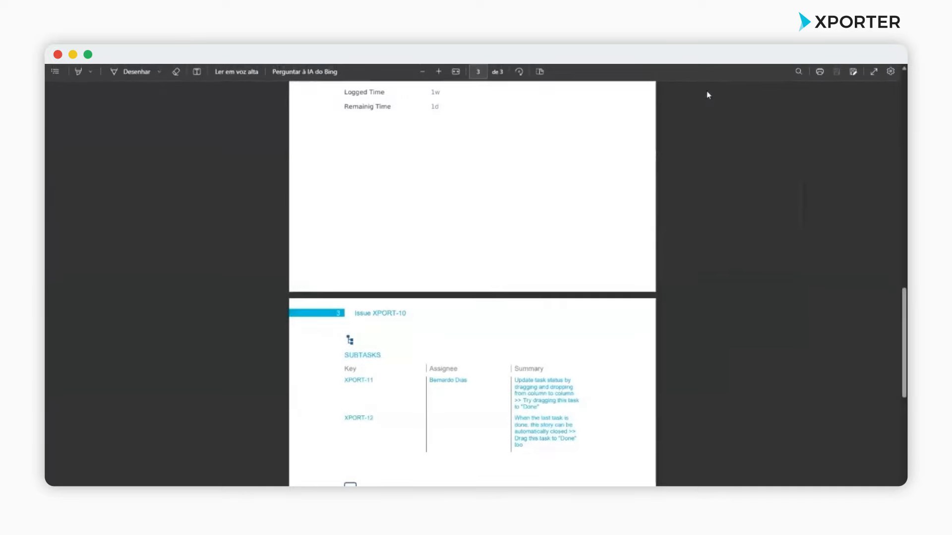
pyautogui.scroll(3, 559, 203)
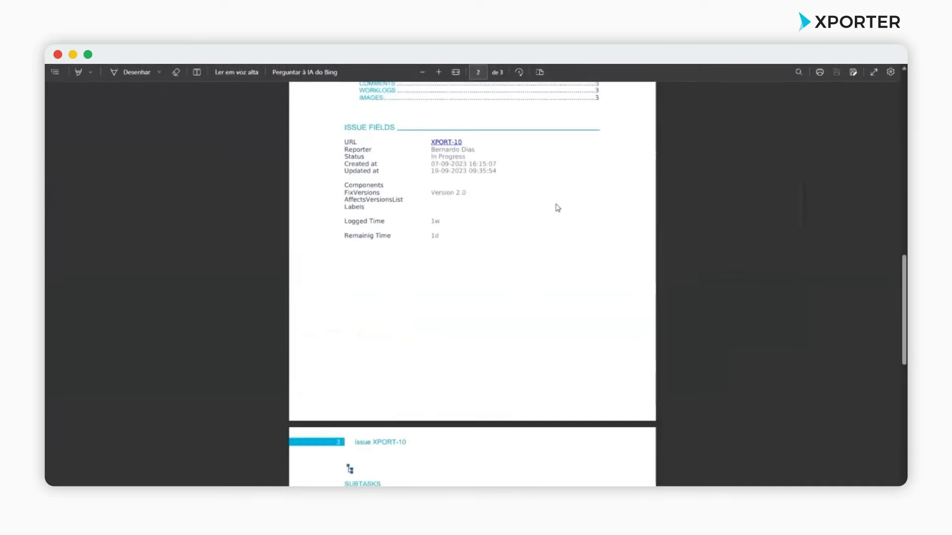
pyautogui.scroll(2, 538, 213)
pyautogui.scroll(4, 529, 227)
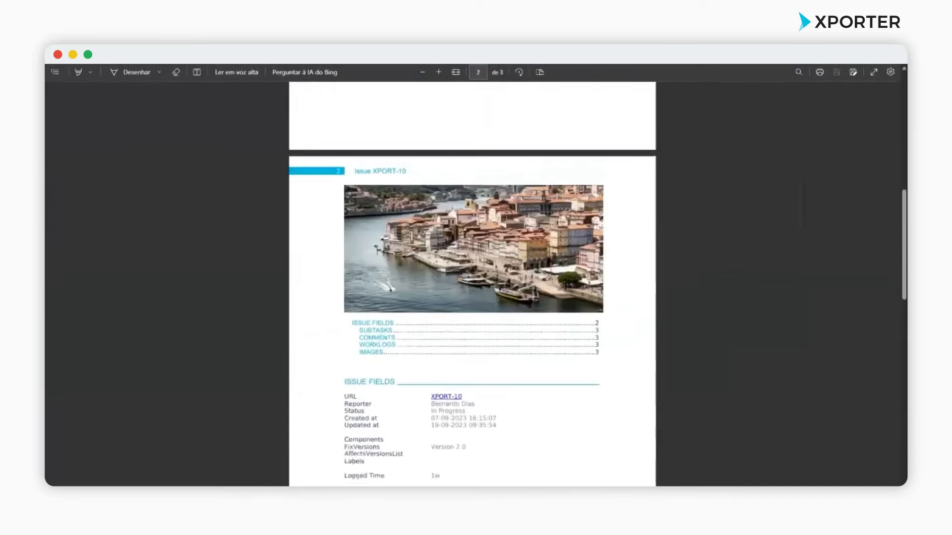
pyautogui.scroll(-2, 400, 327)
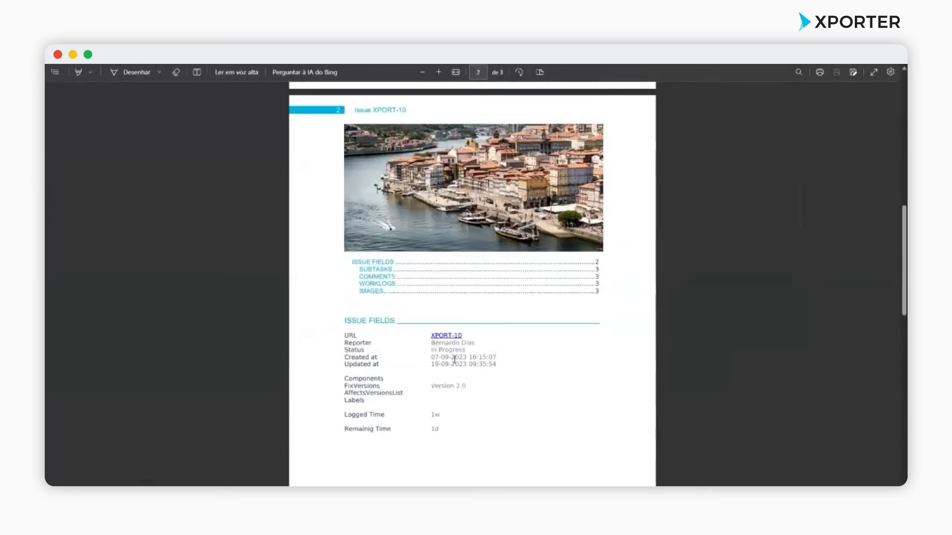
pyautogui.scroll(-2, 454, 360)
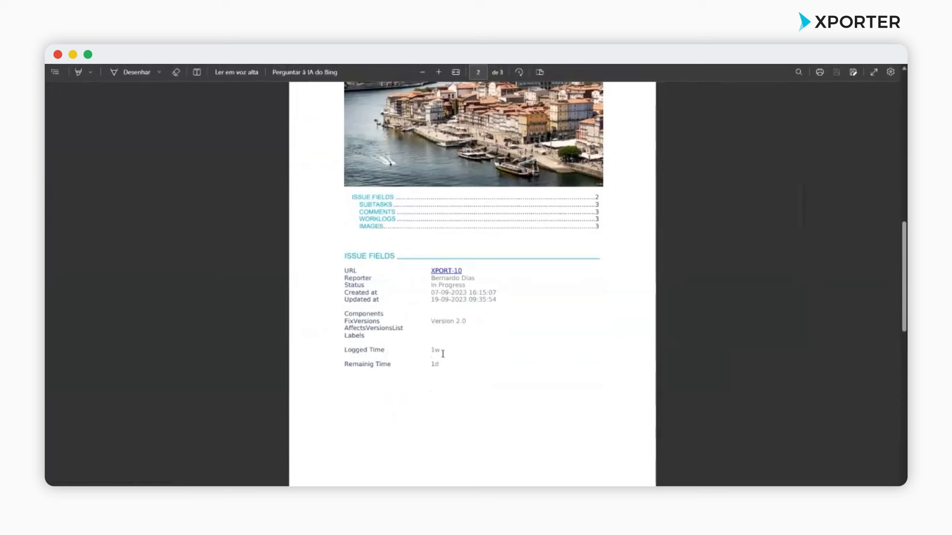
# - Review the PDF's Subtasks and Comments sections against the Word template, finishing back at the Jira export dialog
pyautogui.scroll(-8, 442, 353)
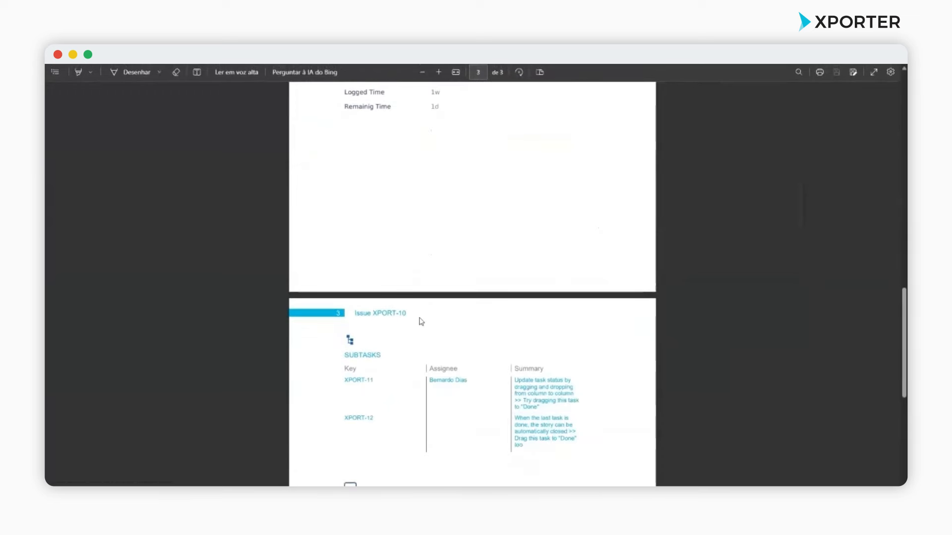
pyautogui.scroll(-2, 421, 322)
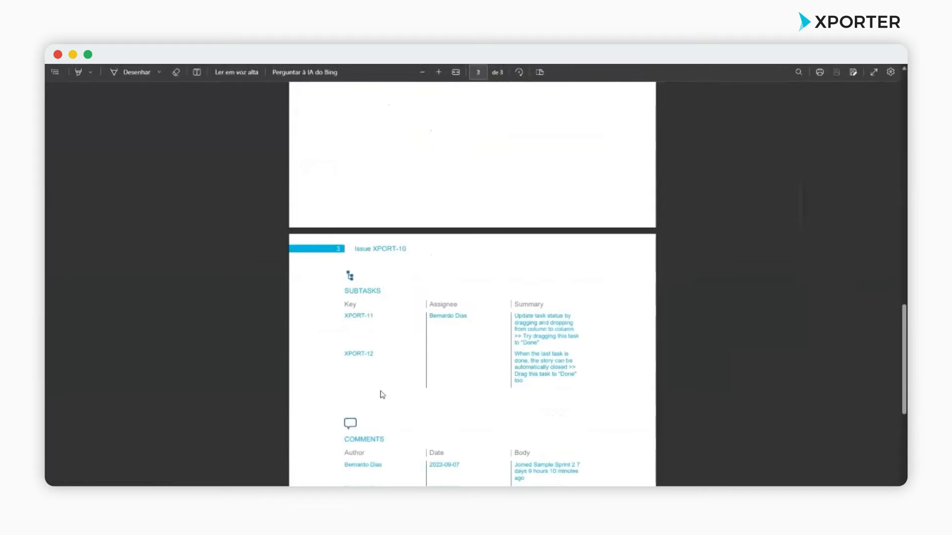
pyautogui.scroll(-4, 382, 394)
pyautogui.scroll(2, 385, 395)
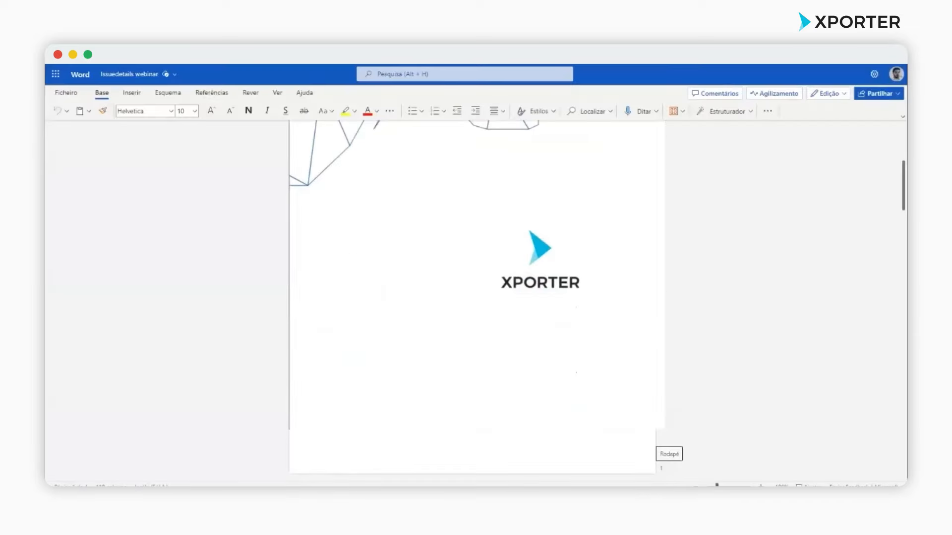
pyautogui.scroll(-15, 449, 333)
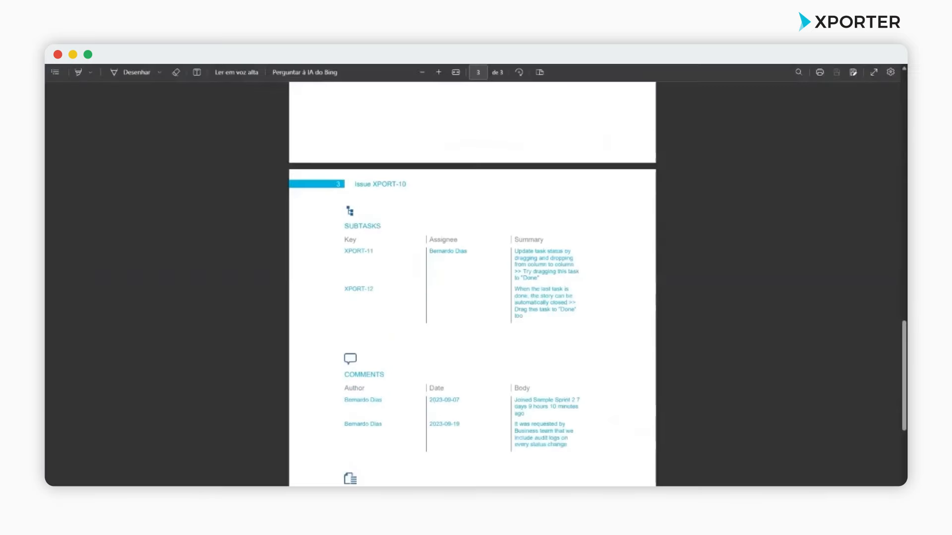
pyautogui.scroll(8, 419, 275)
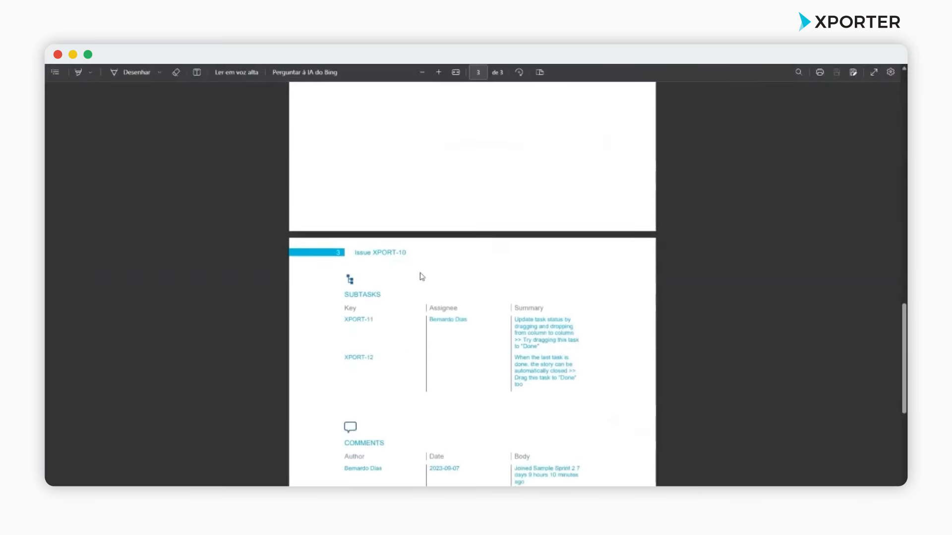
pyautogui.scroll(2, 421, 276)
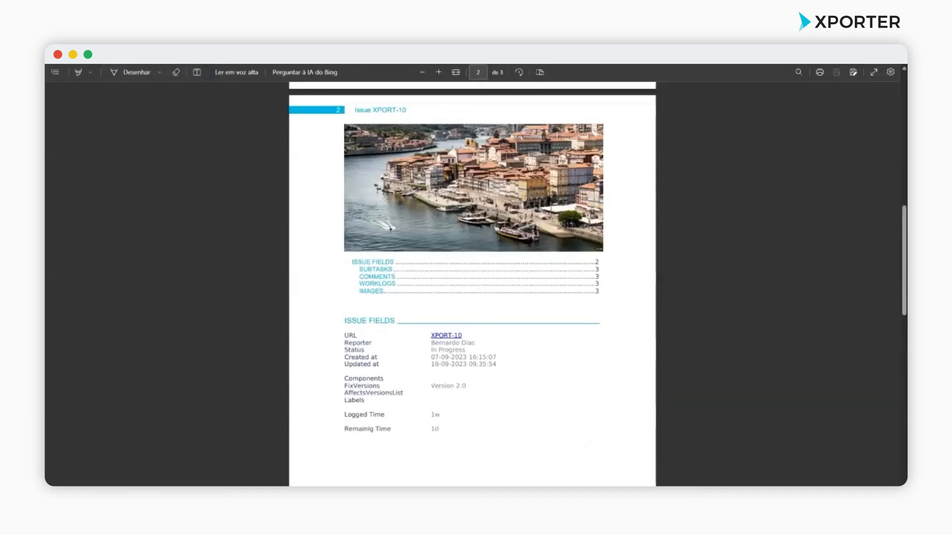
pyautogui.click(144, 54)
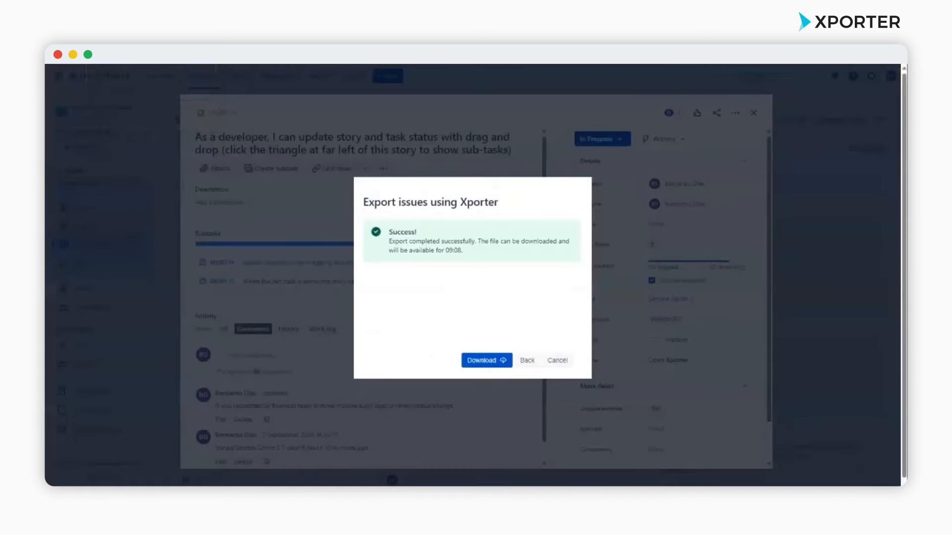
# - Leave the export dialog and issue XPORT-10, and open issue XPORT-13 from the sprint board
pyautogui.click(527, 361)
pyautogui.click(557, 362)
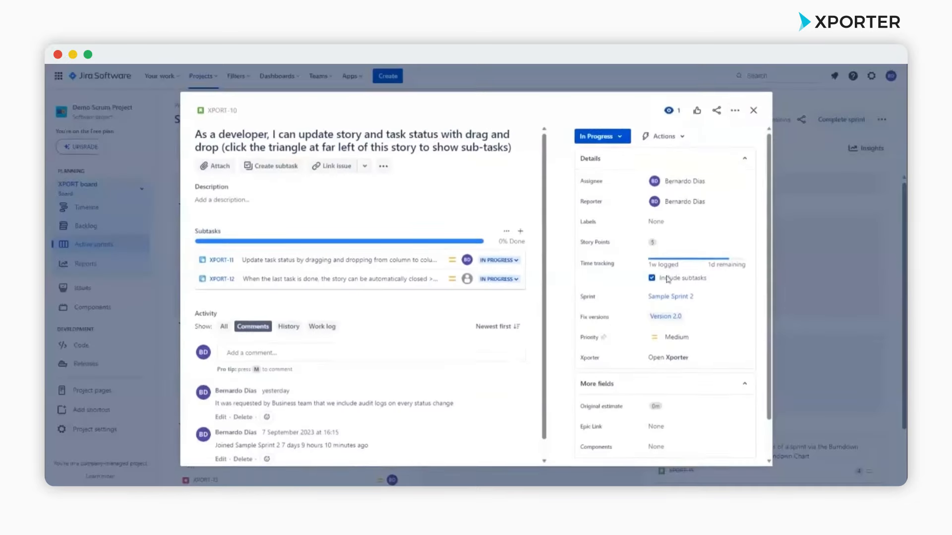
pyautogui.click(753, 111)
pyautogui.click(217, 324)
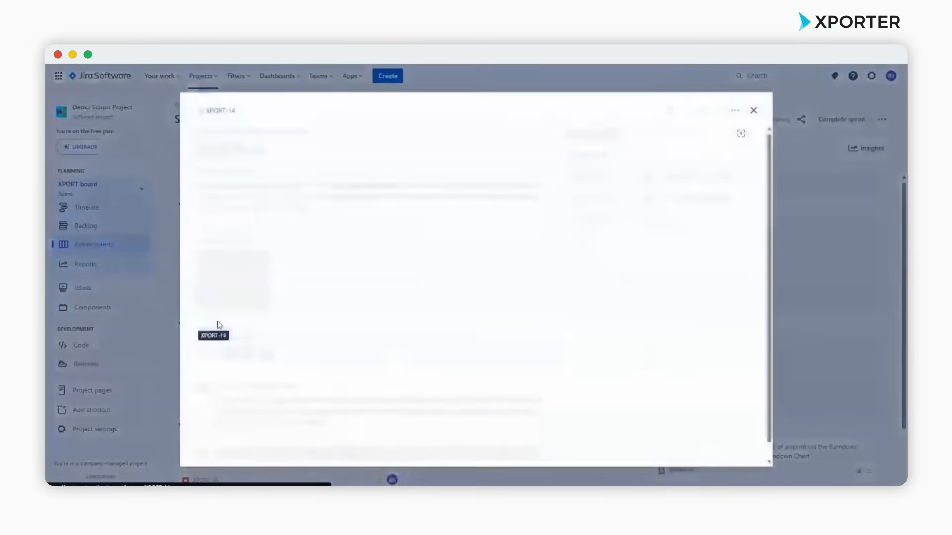
pyautogui.click(753, 110)
pyautogui.click(197, 413)
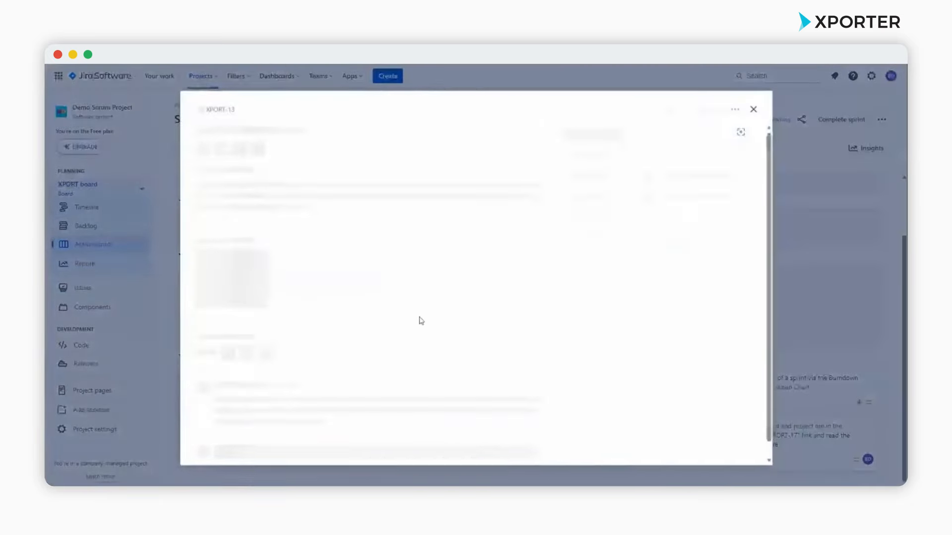
# - Export XPORT-13 with Xporter using the Issue Details - Webinar template in PDF format and download the result
pyautogui.click(735, 109)
pyautogui.click(695, 174)
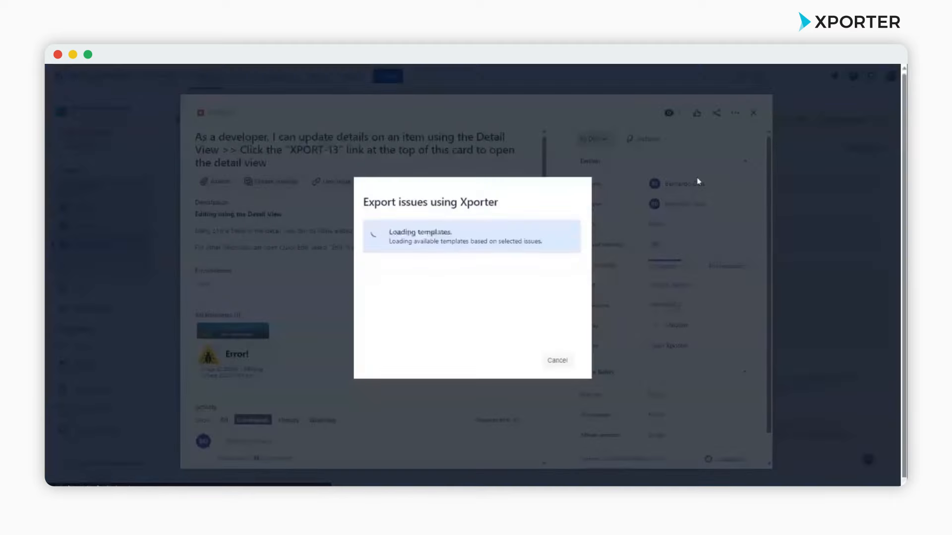
pyautogui.click(497, 246)
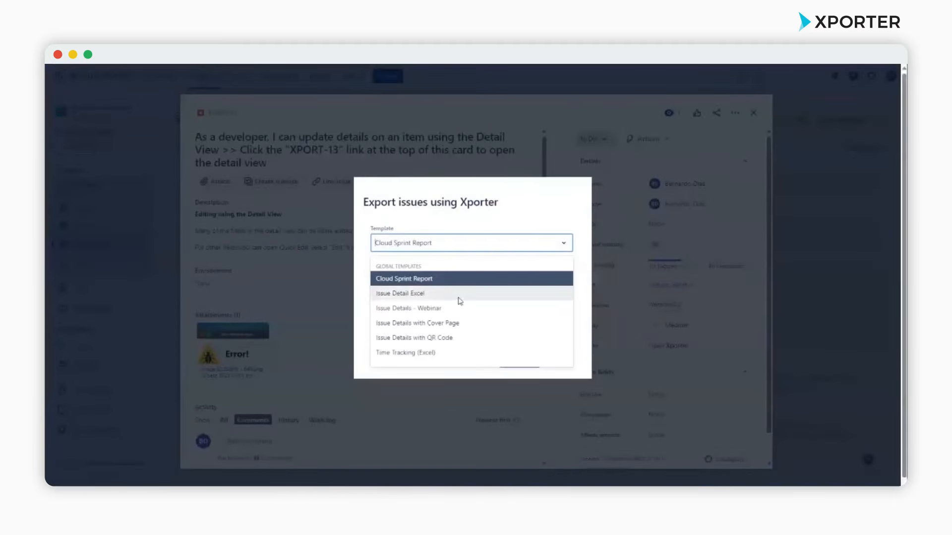
pyautogui.click(455, 304)
pyautogui.click(458, 285)
pyautogui.click(493, 330)
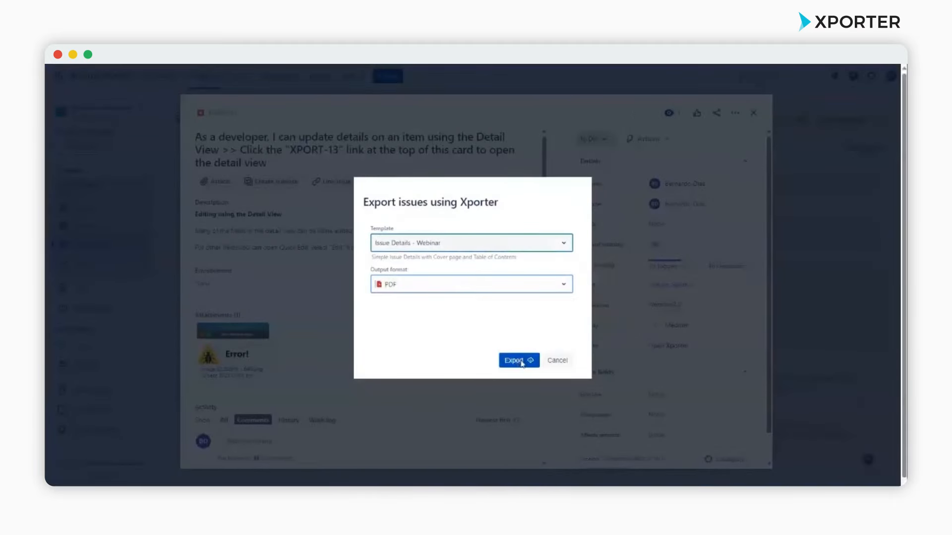
pyautogui.click(519, 360)
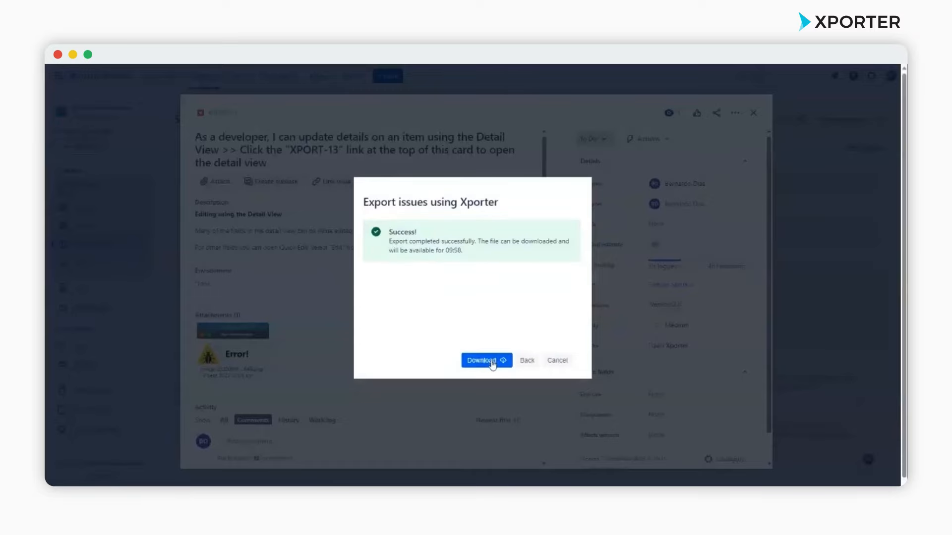
pyautogui.click(492, 363)
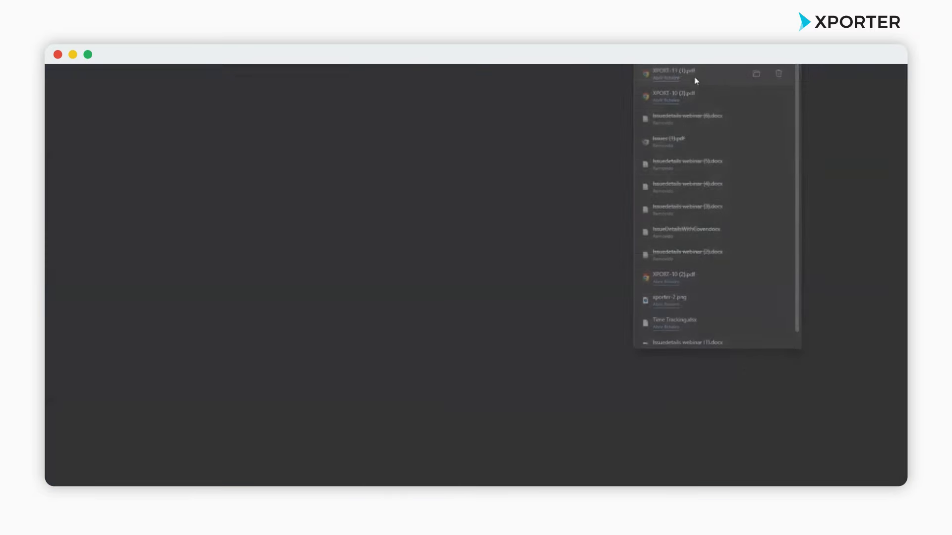
# - Review the Issue Fields and Comments sections of the exported XPORT-13 PDF, finishing back at the sprint board with the issue closed
pyautogui.click(694, 81)
pyautogui.scroll(8, 457, 253)
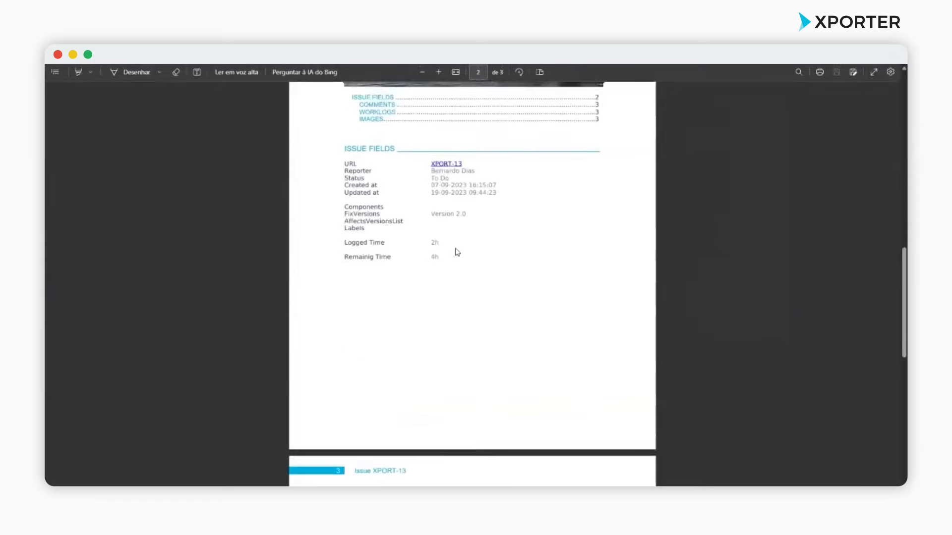
pyautogui.scroll(-5, 457, 253)
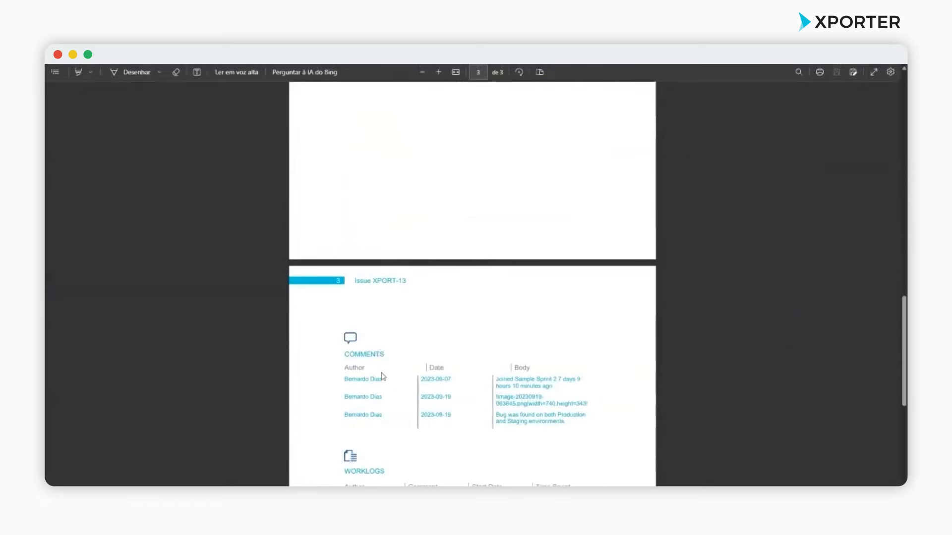
pyautogui.scroll(5, 409, 375)
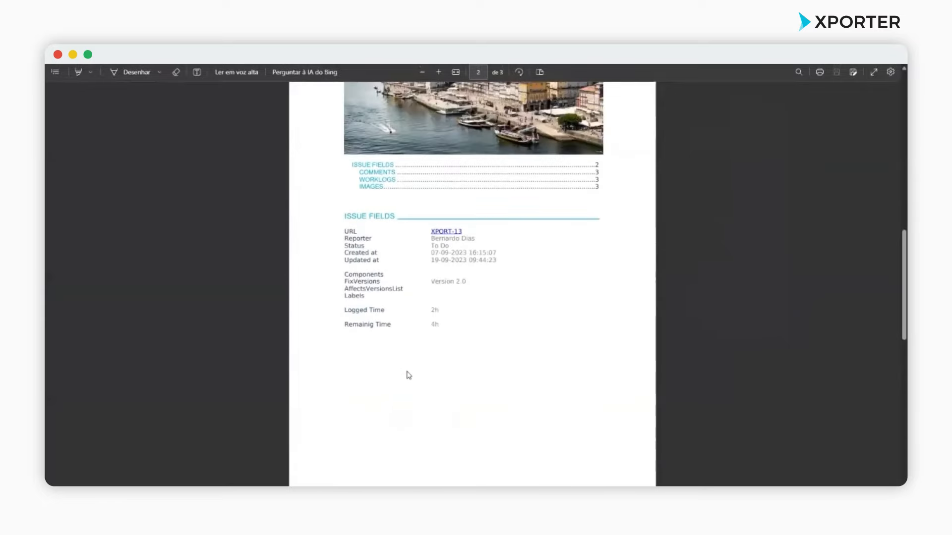
pyautogui.scroll(3, 408, 376)
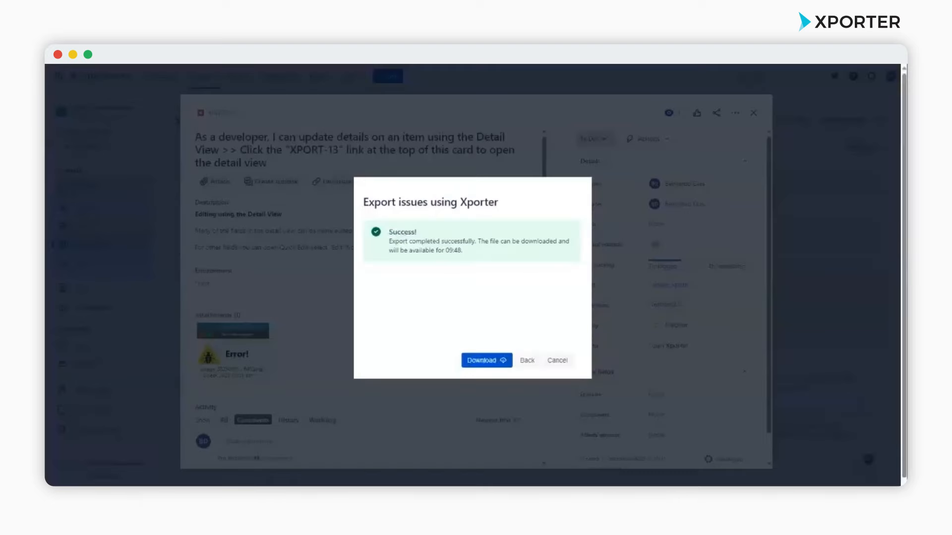
pyautogui.click(555, 361)
pyautogui.click(753, 113)
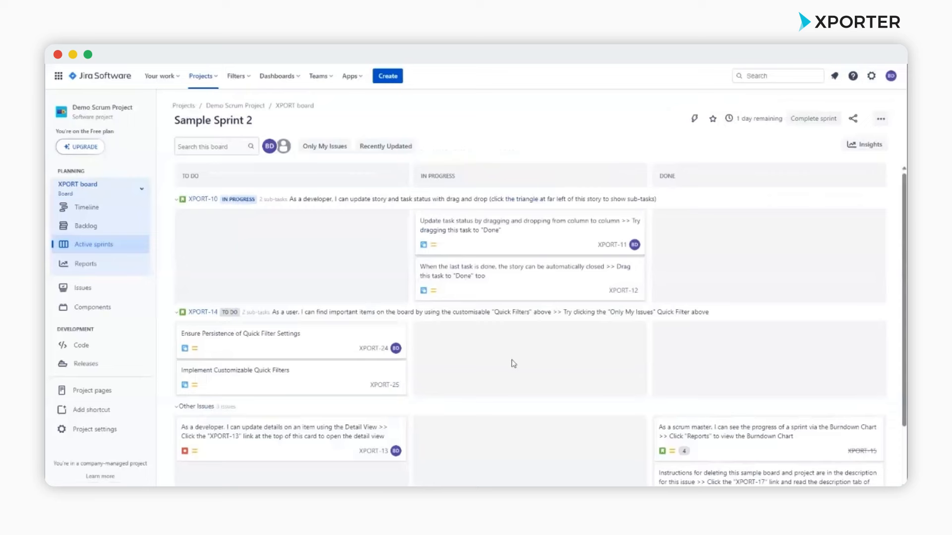
# - Include released versions in the project's Releases list and open Version 1.0
pyautogui.click(134, 366)
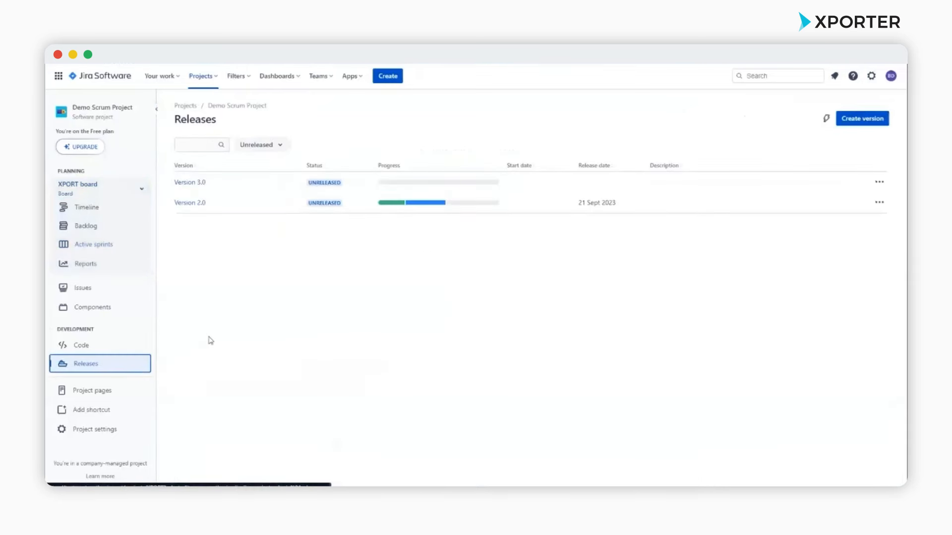
pyautogui.click(281, 149)
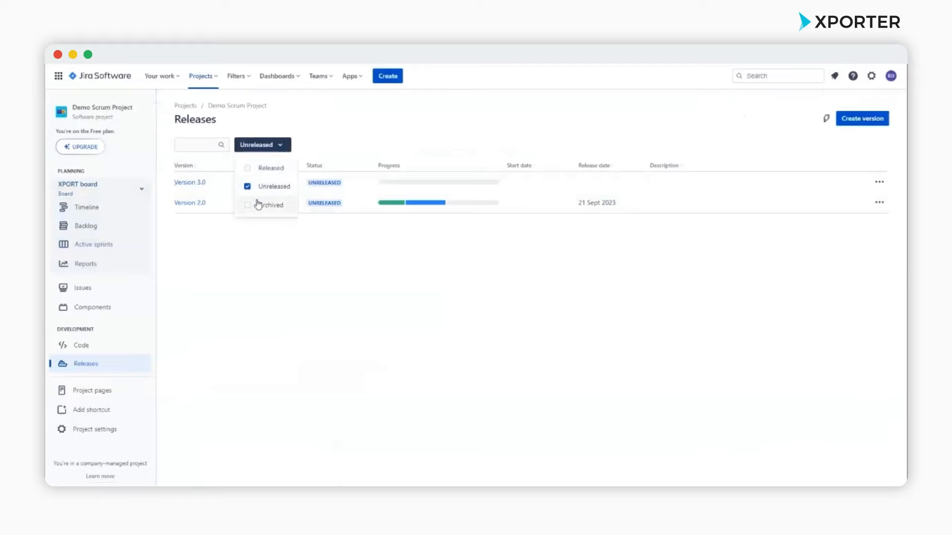
pyautogui.click(249, 169)
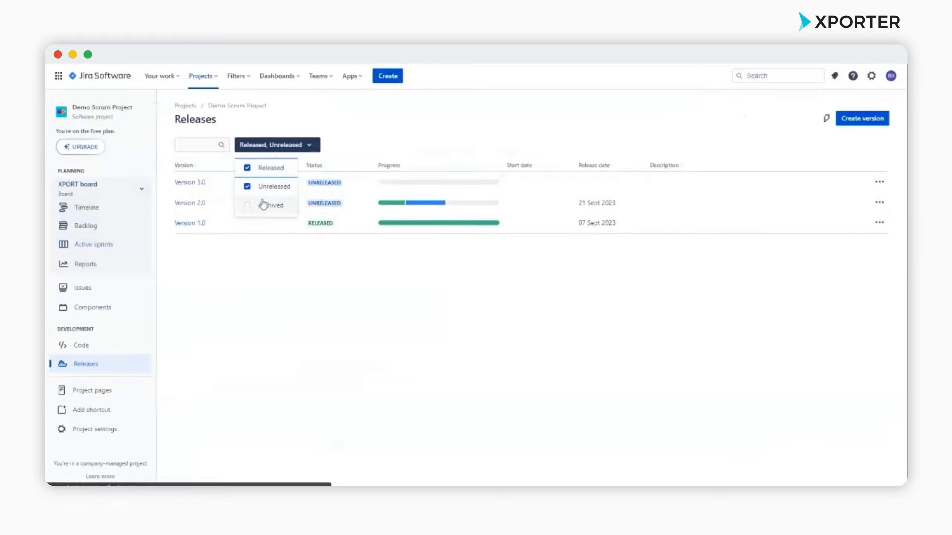
pyautogui.click(197, 224)
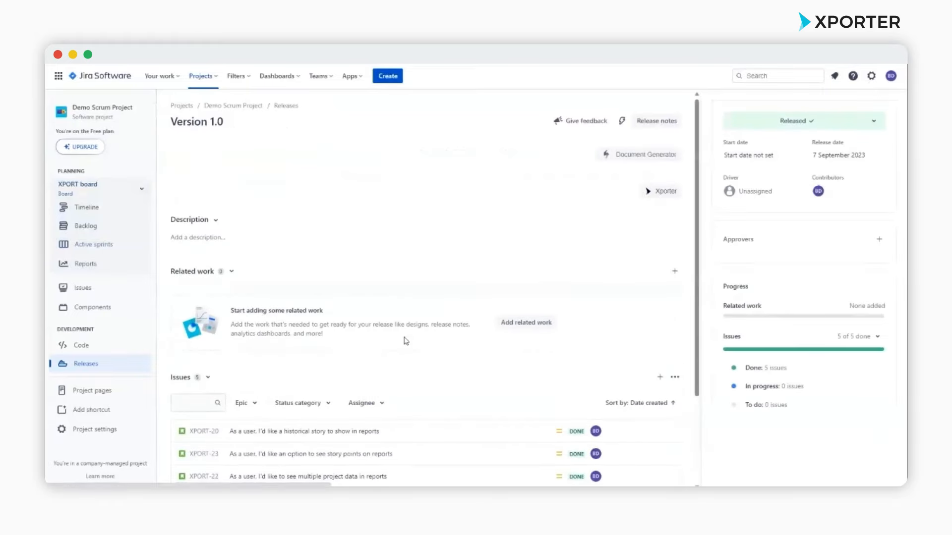
# - Export Version 1.0 with Xporter using the Release Overview template in PDF format and download the result
pyautogui.click(654, 194)
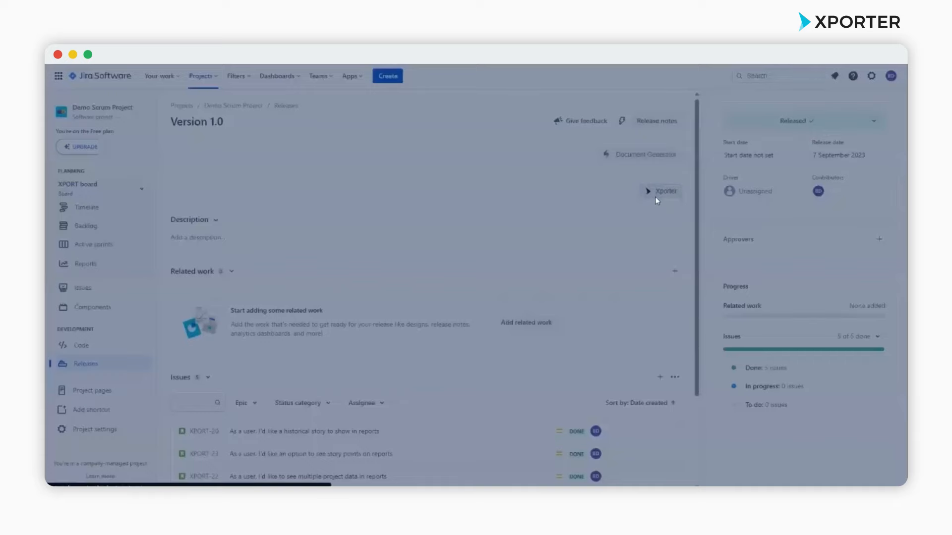
pyautogui.click(439, 220)
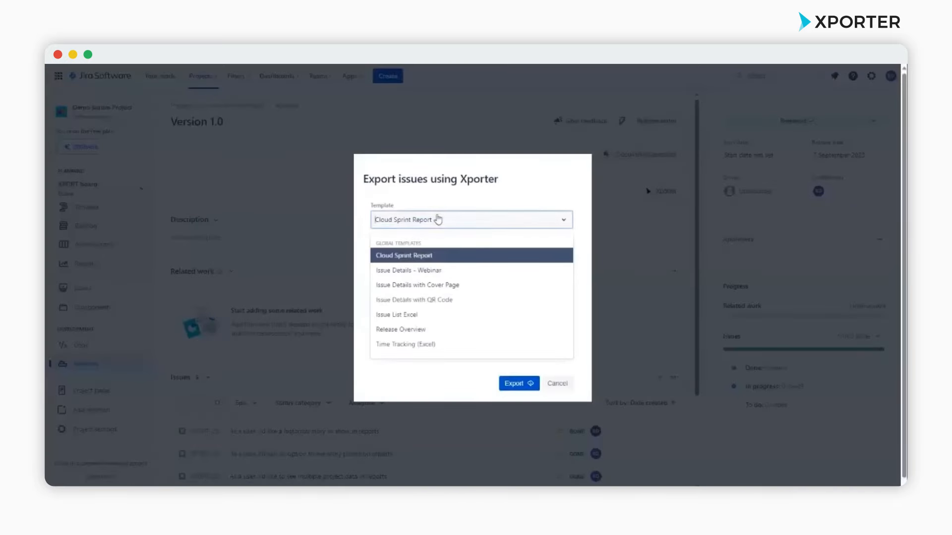
pyautogui.click(482, 330)
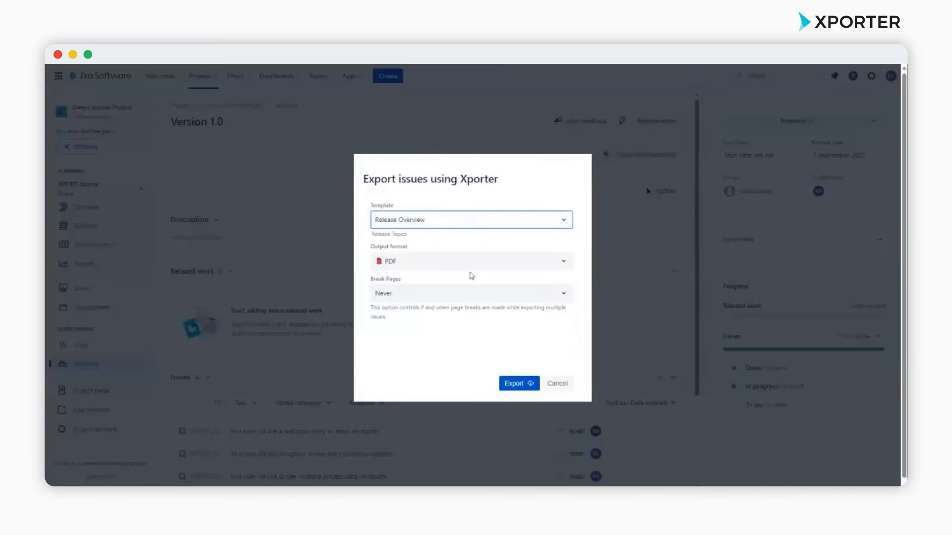
pyautogui.click(514, 384)
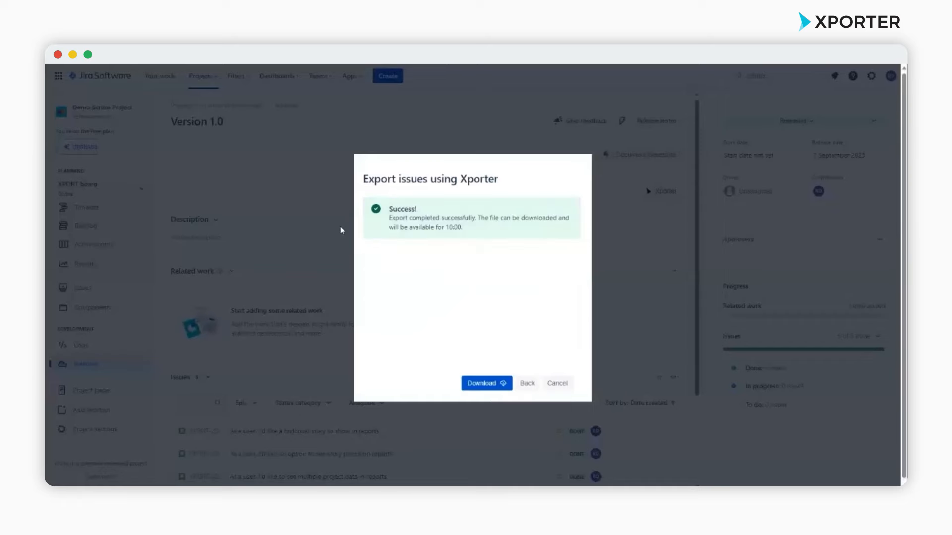
pyautogui.click(487, 389)
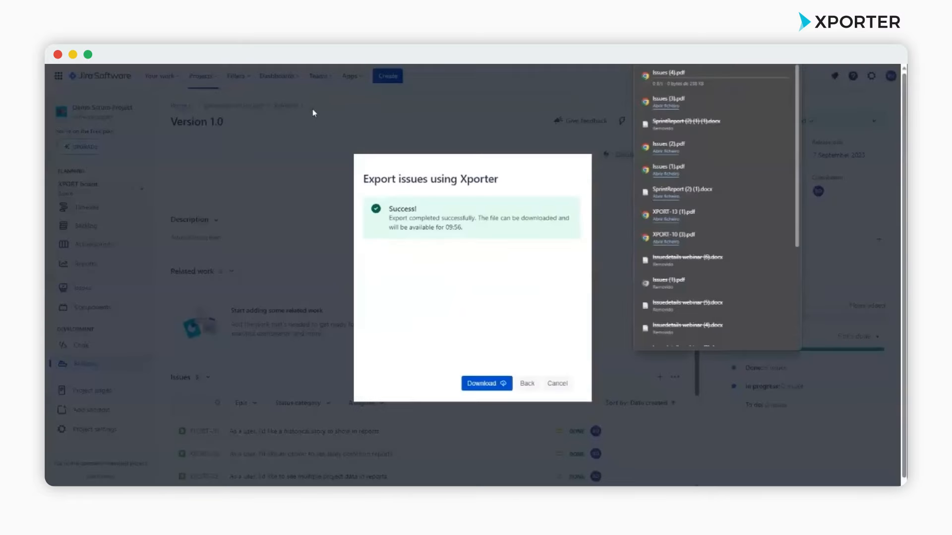
# - Open the exported release report PDF and examine its issue table, Number of Issues section and Statistics page
pyautogui.click(718, 76)
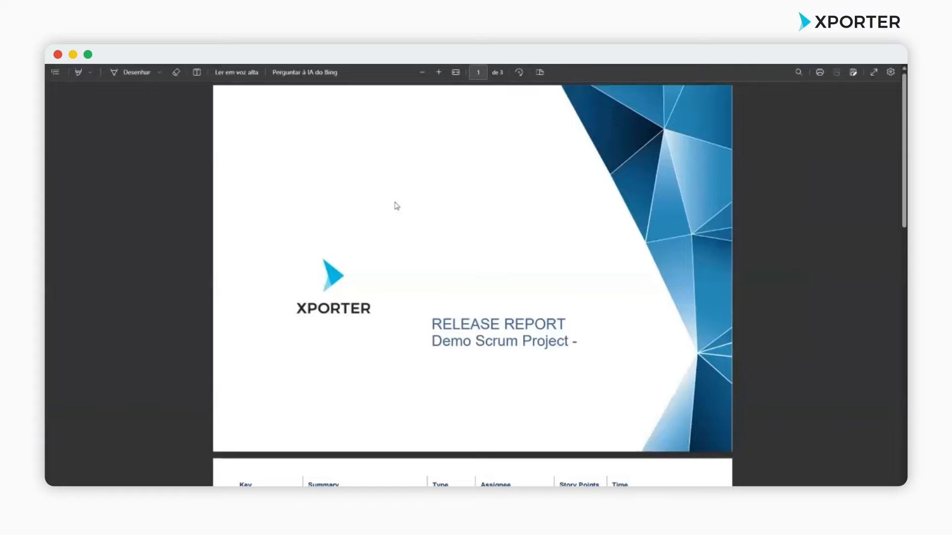
pyautogui.scroll(-2, 426, 208)
pyautogui.scroll(-4, 426, 207)
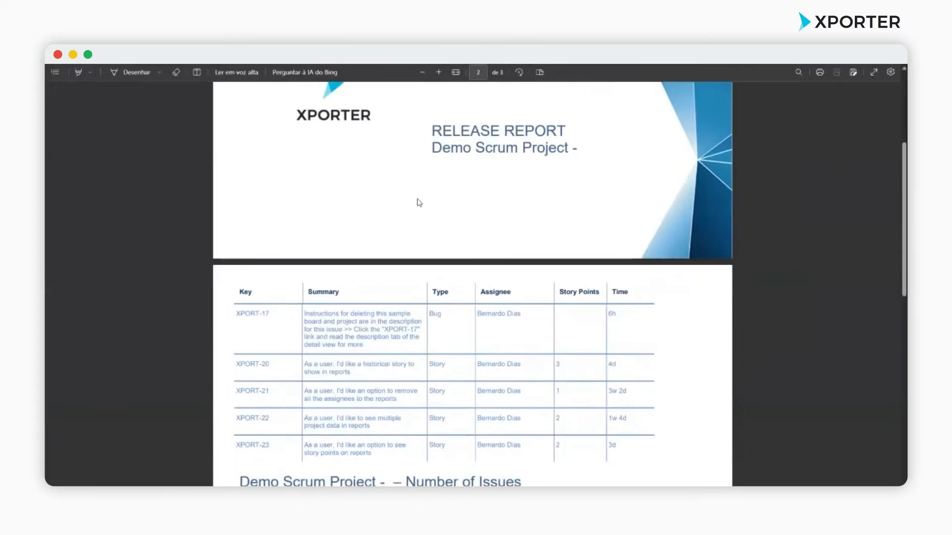
pyautogui.scroll(-2, 425, 200)
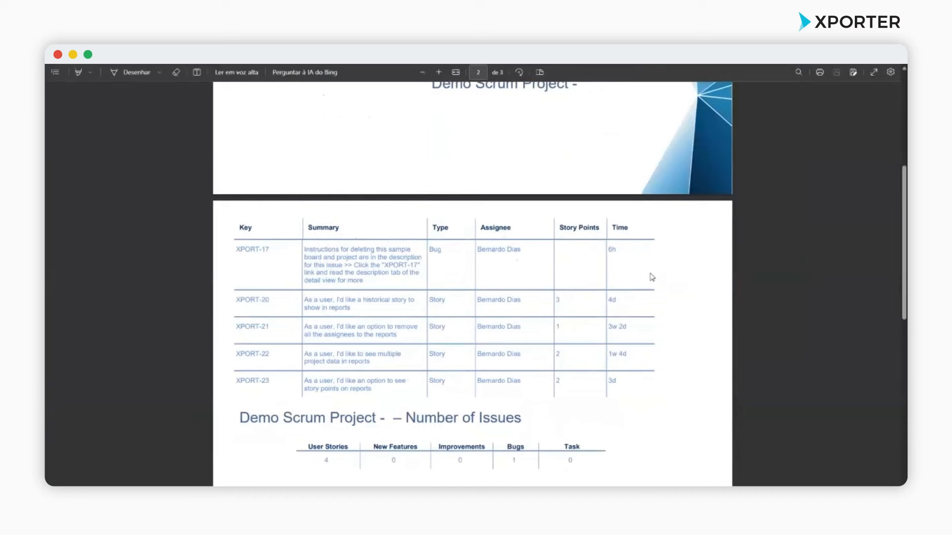
pyautogui.scroll(-2, 639, 280)
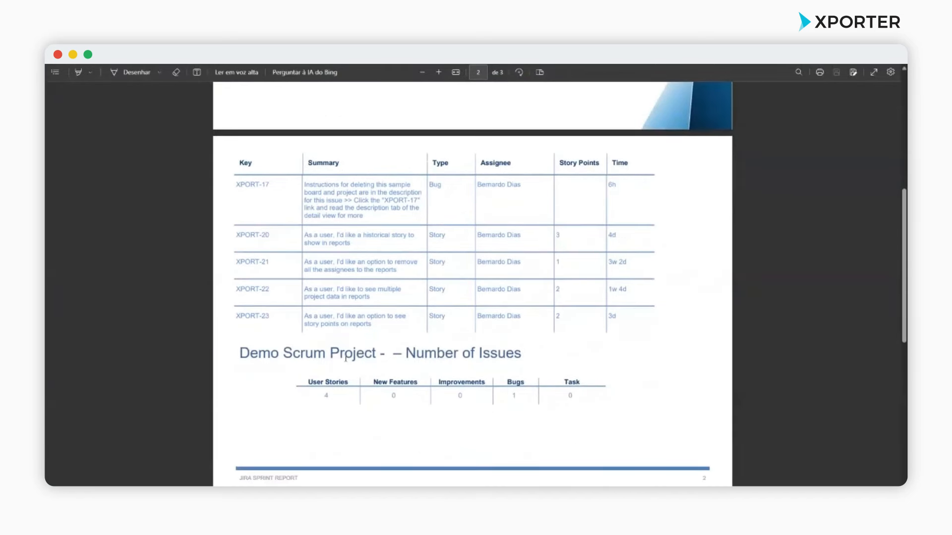
pyautogui.scroll(-2, 579, 282)
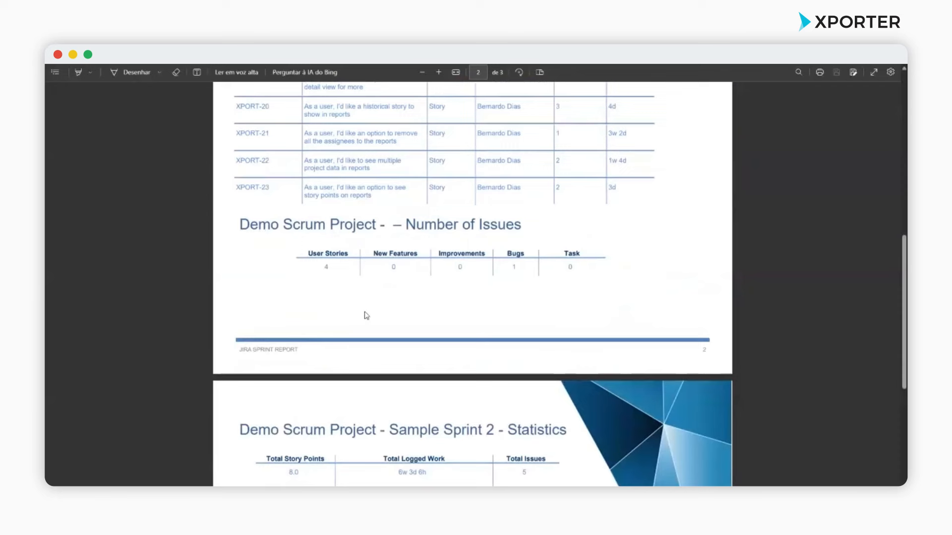
pyautogui.scroll(-3, 523, 349)
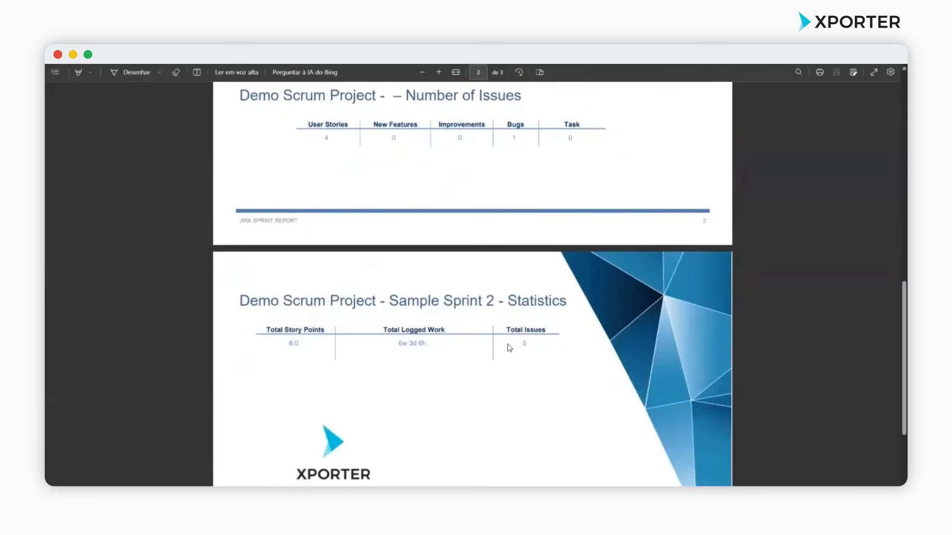
pyautogui.scroll(-2, 501, 347)
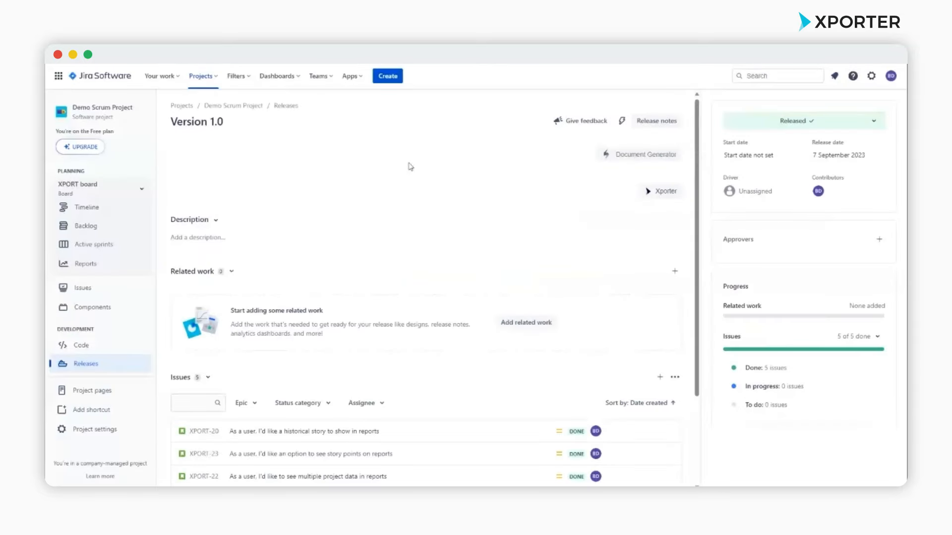
# - Export the XPORT board's active sprint issues with Xporter using the Issue List Excel template in XLSX format
pyautogui.click(94, 249)
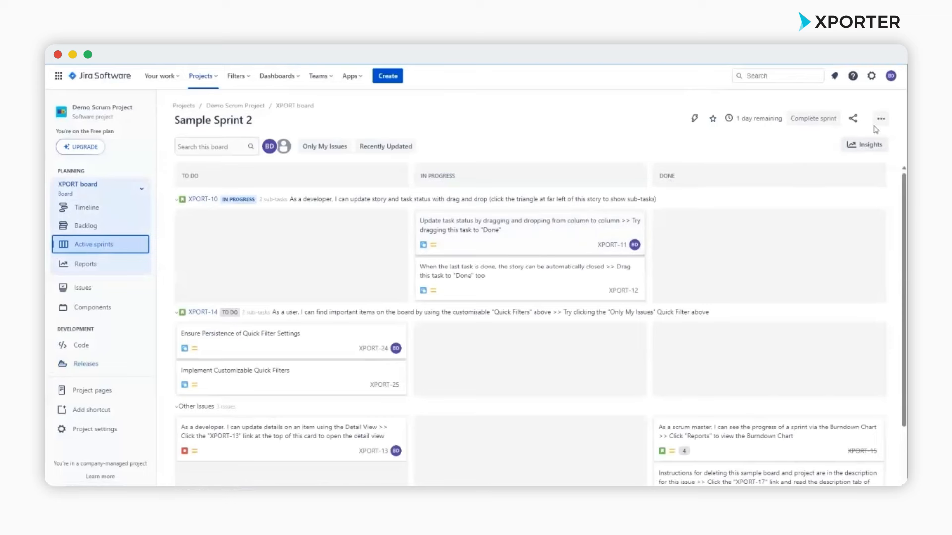
pyautogui.click(881, 121)
pyautogui.scroll(-1, 839, 290)
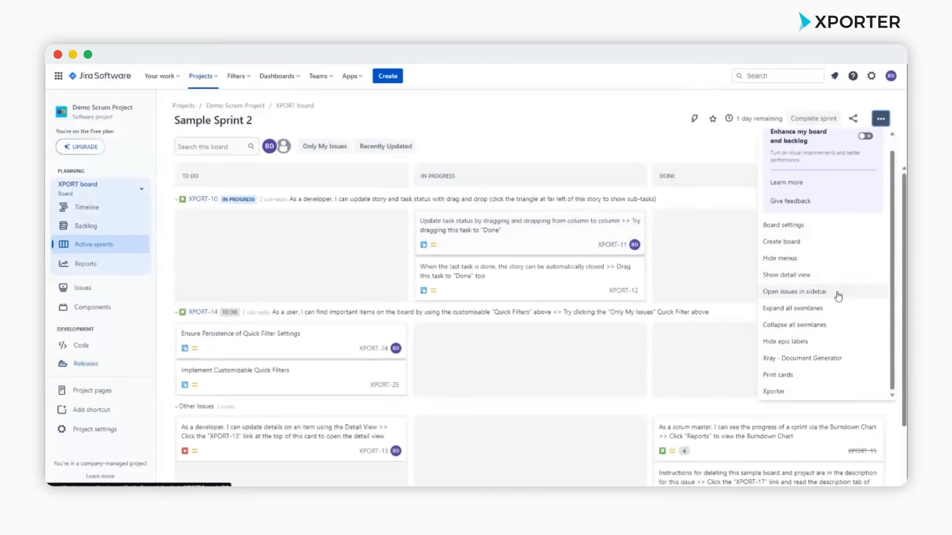
pyautogui.click(794, 392)
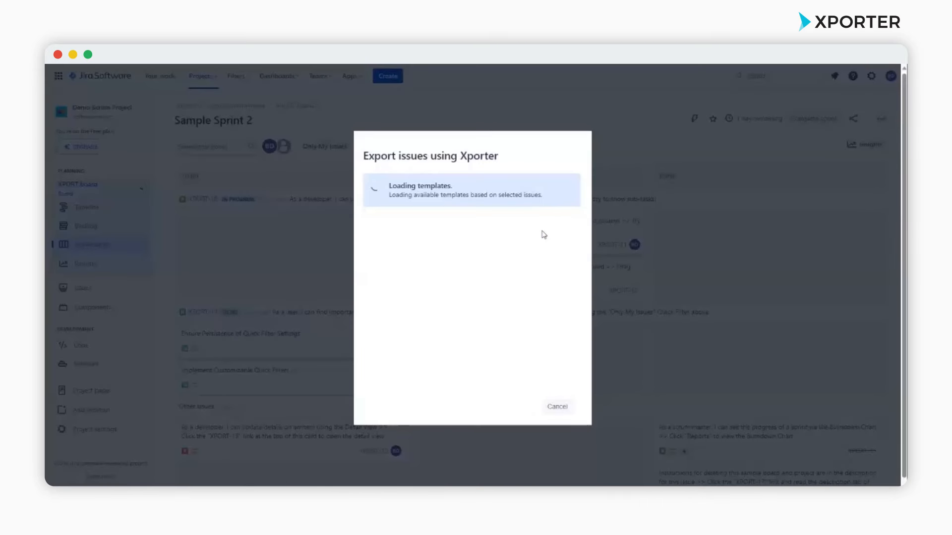
pyautogui.click(542, 233)
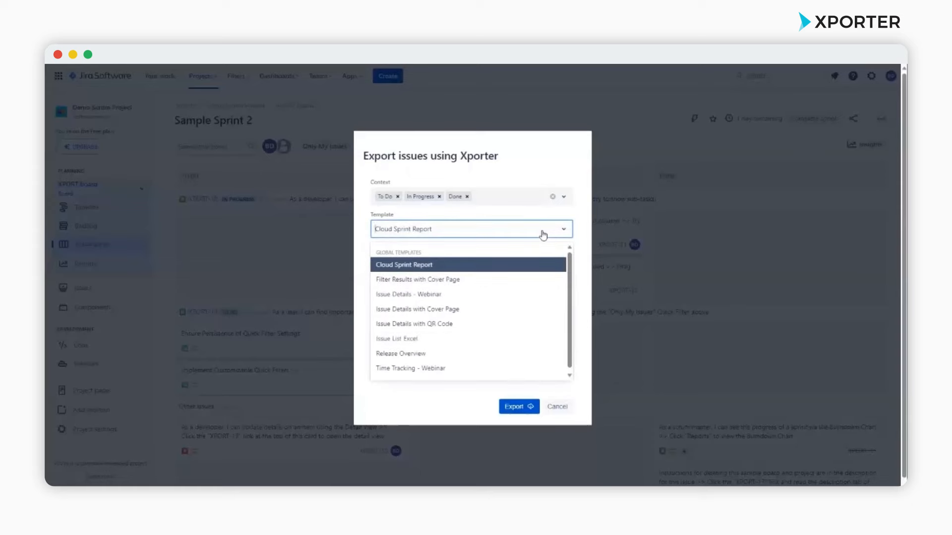
pyautogui.click(461, 340)
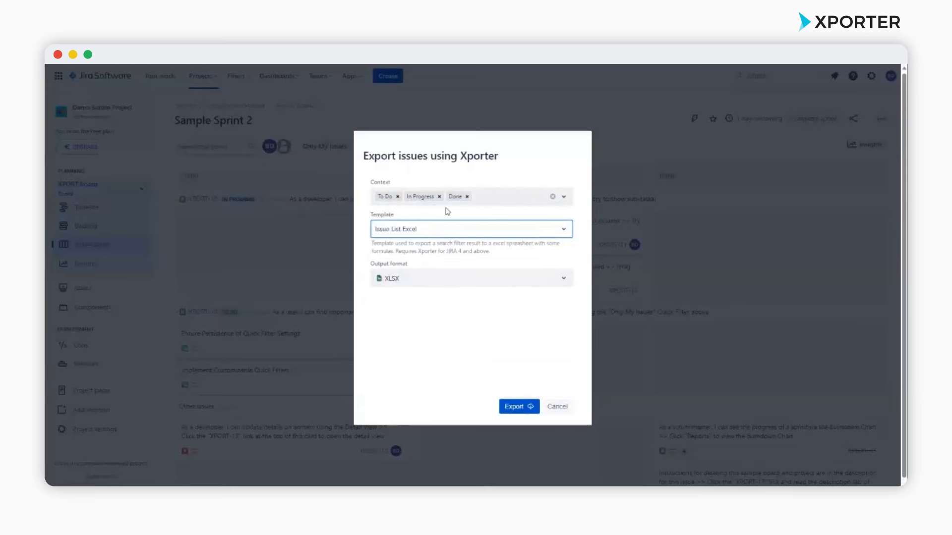
pyautogui.click(518, 406)
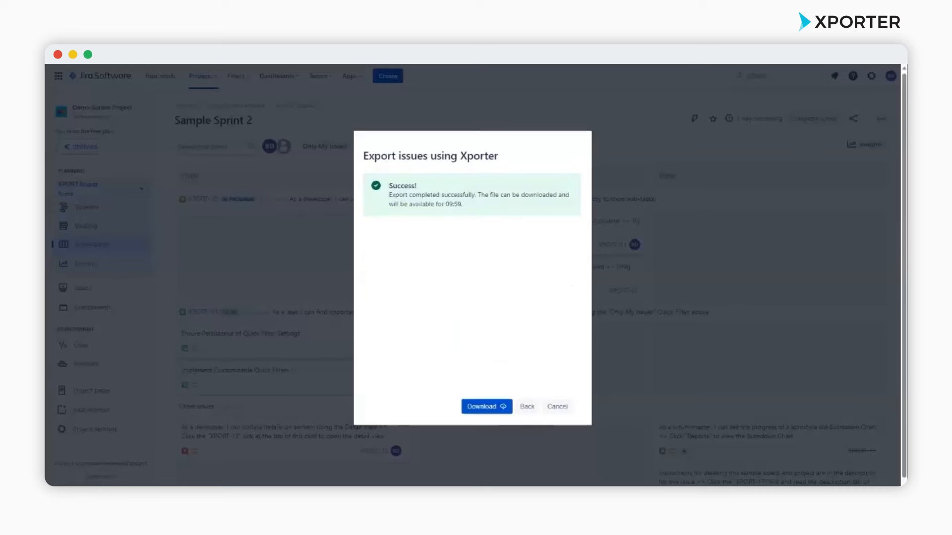
# - Download the exported sprint issue list, open it in Excel and examine the issue table's columns from Issue Type to #Subtasks
pyautogui.click(491, 407)
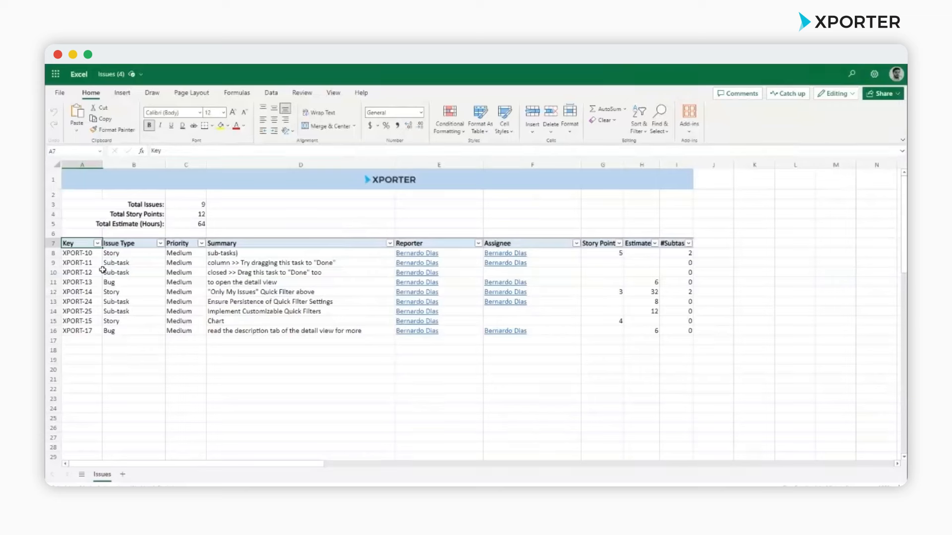
pyautogui.click(140, 243)
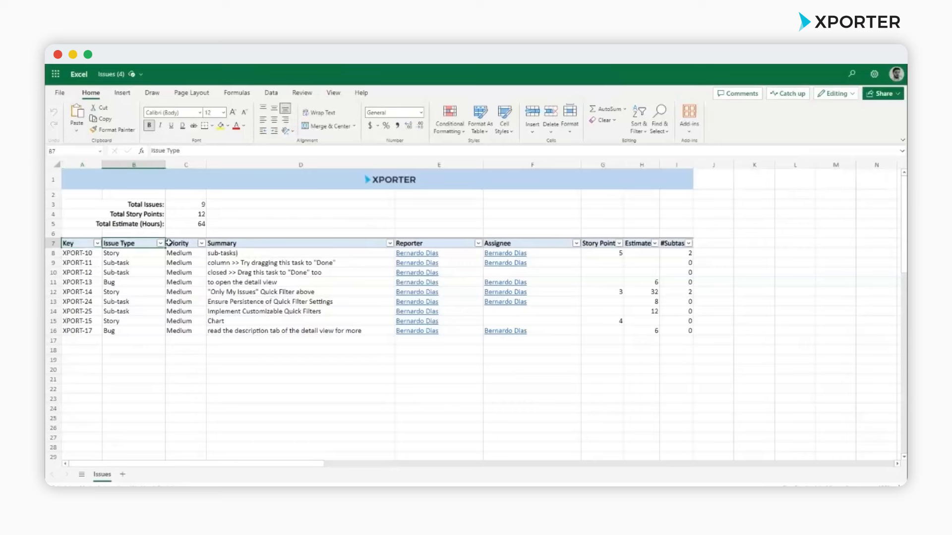
pyautogui.click(255, 245)
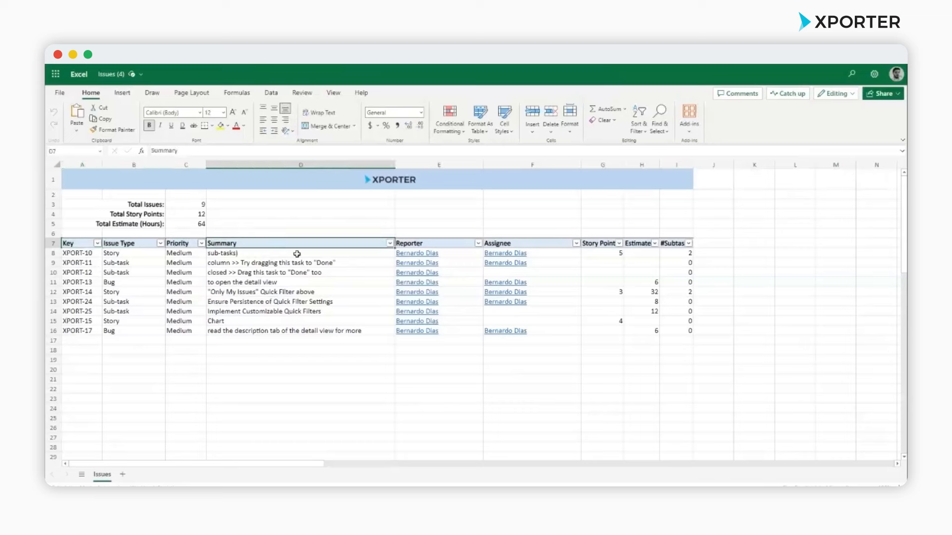
pyautogui.click(431, 244)
pyautogui.click(535, 246)
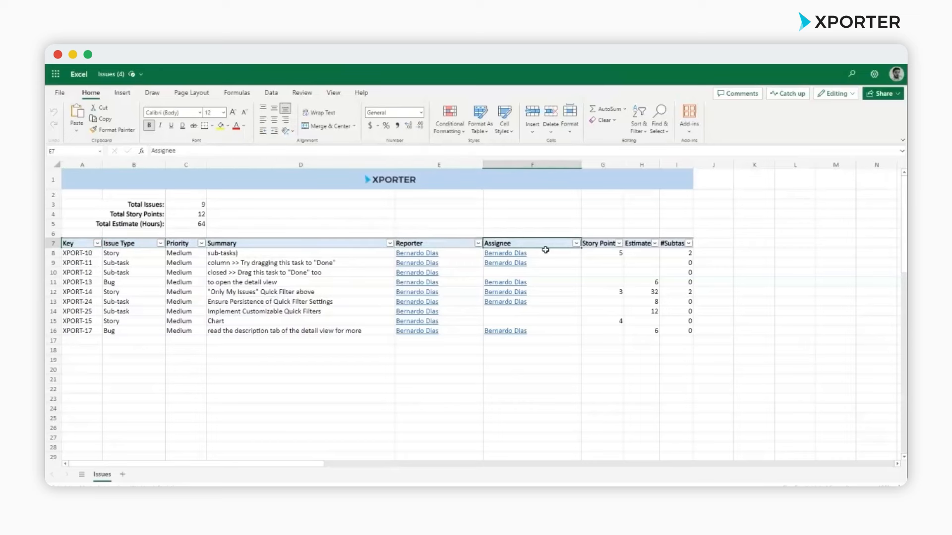
pyautogui.click(602, 244)
pyautogui.click(645, 246)
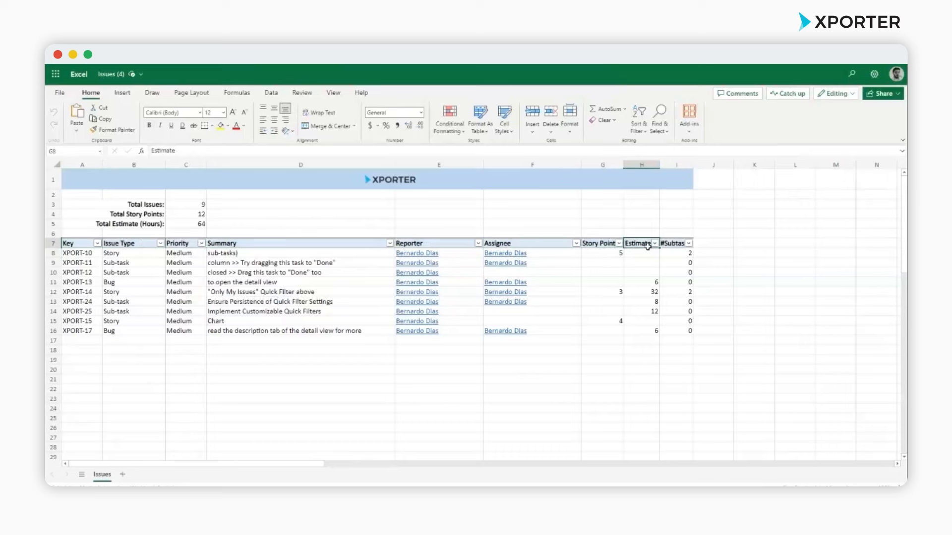
pyautogui.click(674, 245)
pyautogui.click(527, 382)
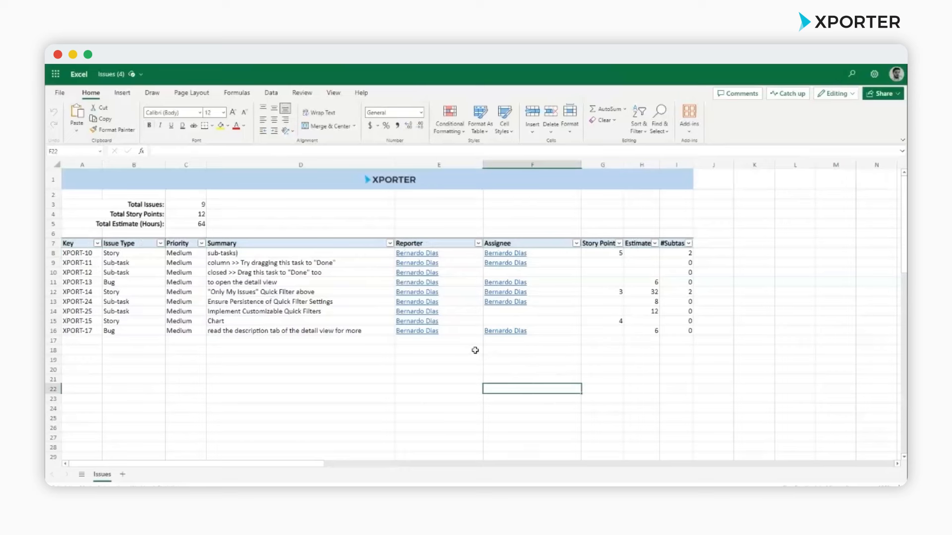
# - Create a PivotTable on a new worksheet from the exported issue table, range A7:I16 of the Issues sheet
pyautogui.scroll(-2, 475, 350)
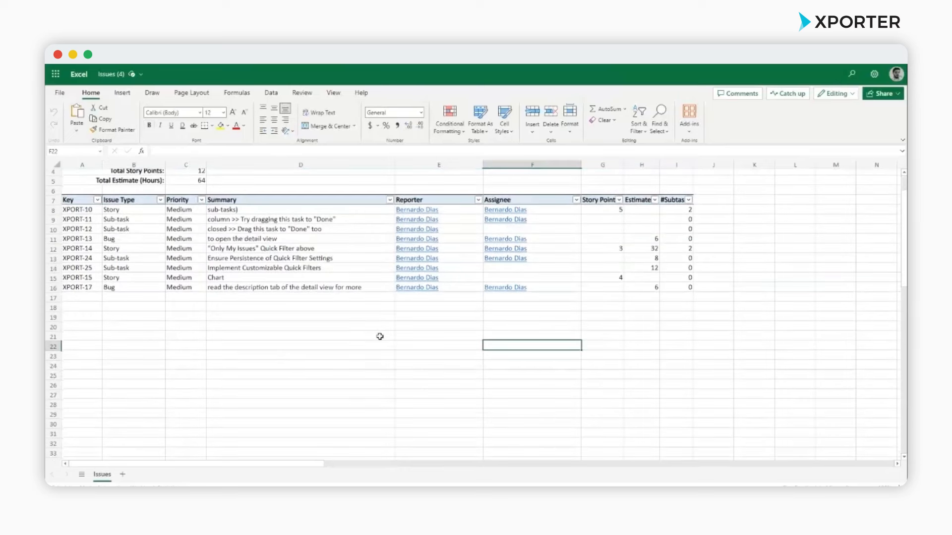
pyautogui.click(182, 201)
pyautogui.click(123, 94)
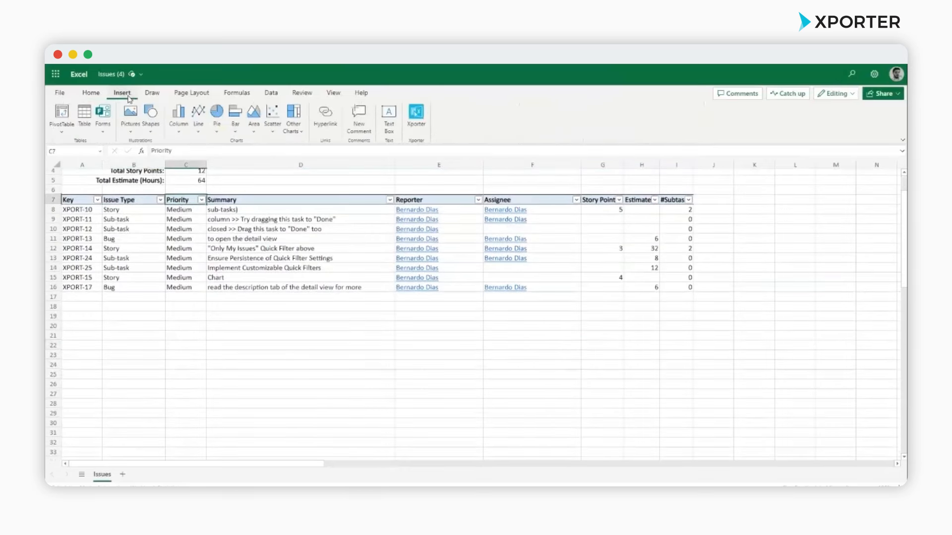
pyautogui.click(62, 114)
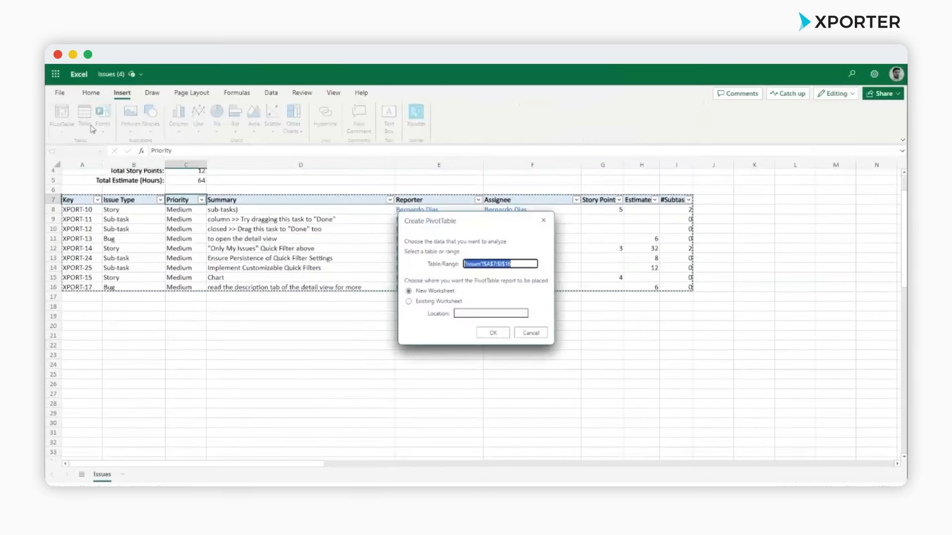
pyautogui.click(494, 334)
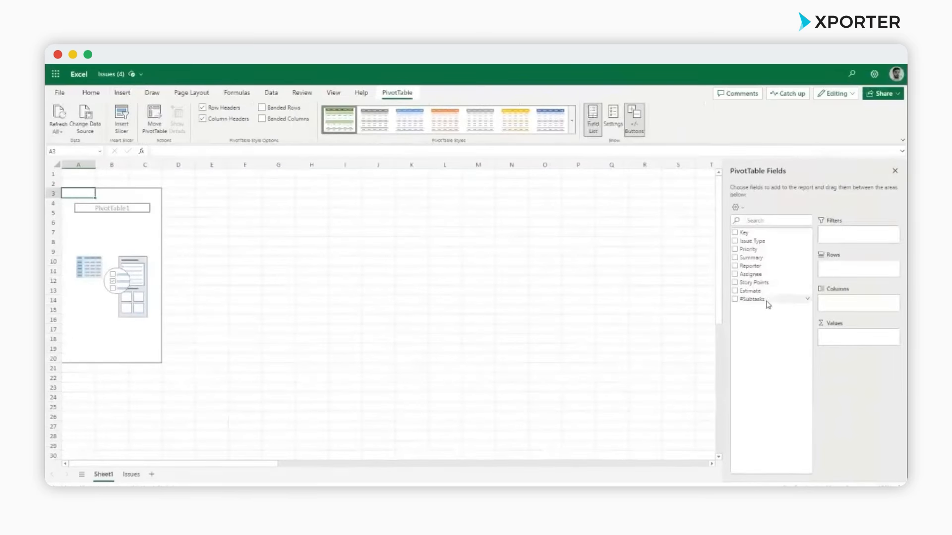
# - Use Priority as both the PivotTable's row field and its counted value, and insert a pie chart from it
pyautogui.moveTo(749, 250); pyautogui.dragTo(843, 273)
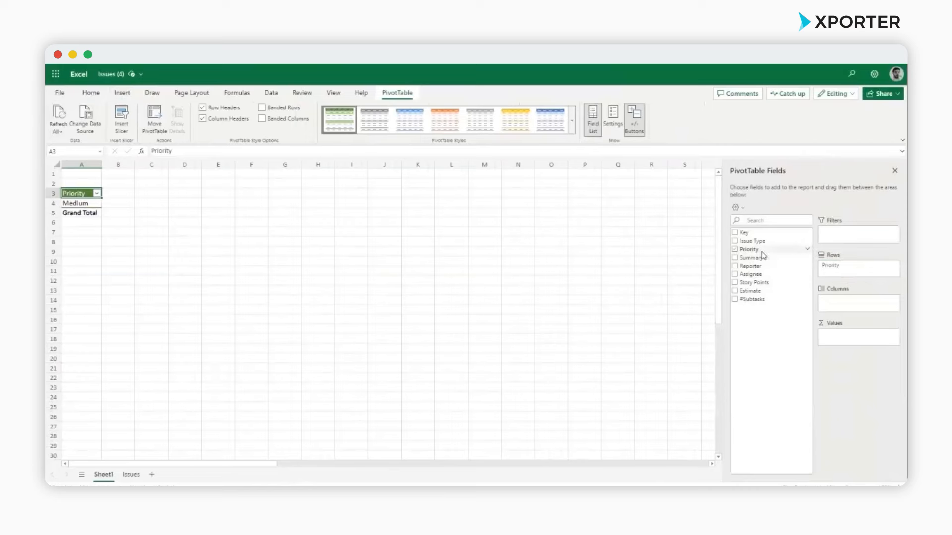
pyautogui.moveTo(762, 254); pyautogui.dragTo(856, 342)
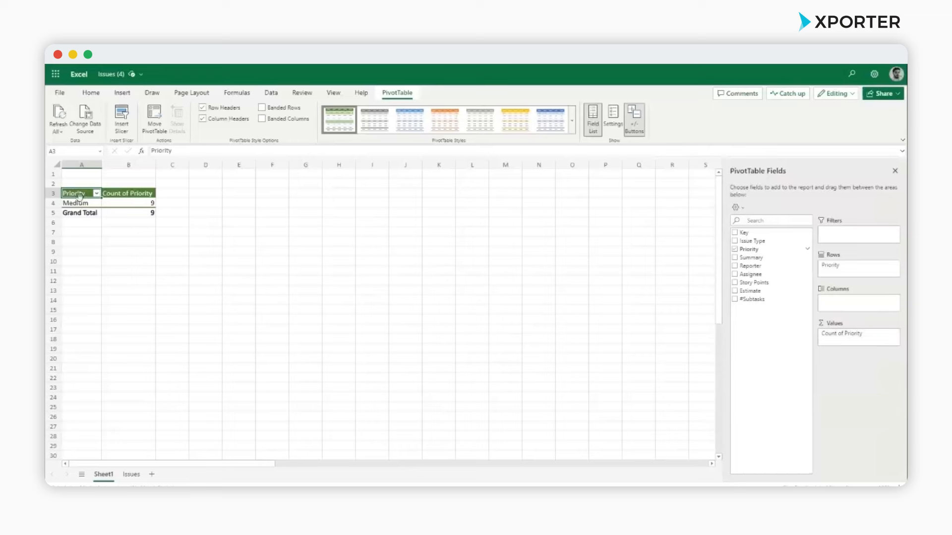
pyautogui.click(122, 93)
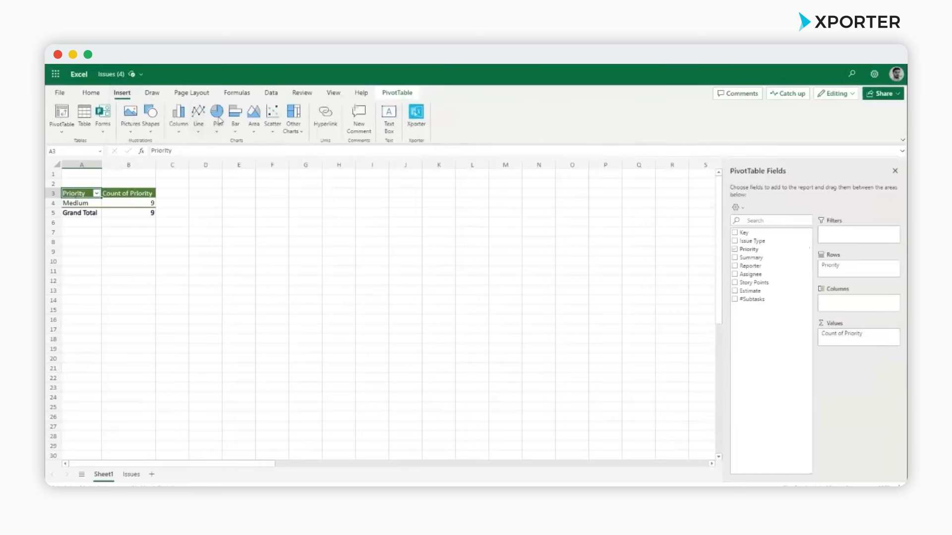
pyautogui.click(220, 124)
pyautogui.click(225, 165)
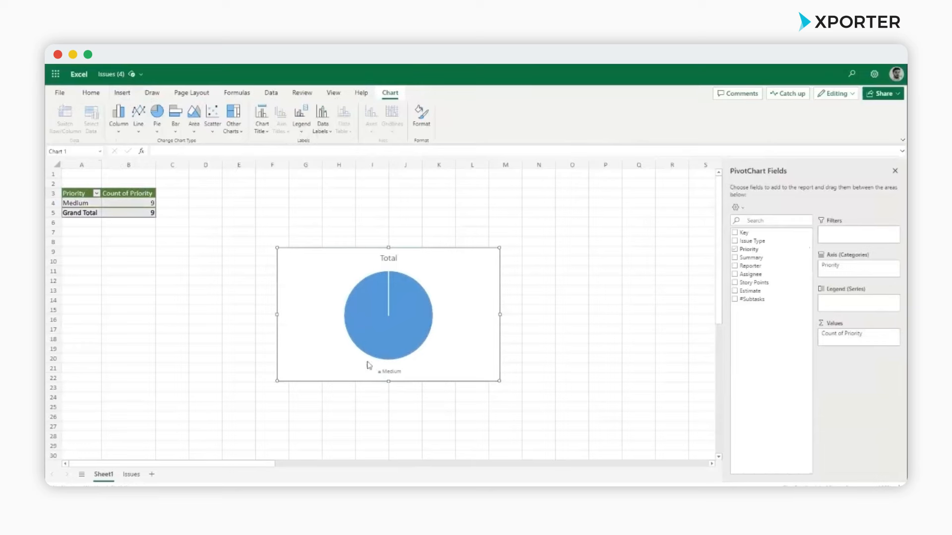
# - Set the priority of XPORT-15 and XPORT-25 to High in the Issues sheet's table
pyautogui.click(131, 475)
pyautogui.click(189, 279)
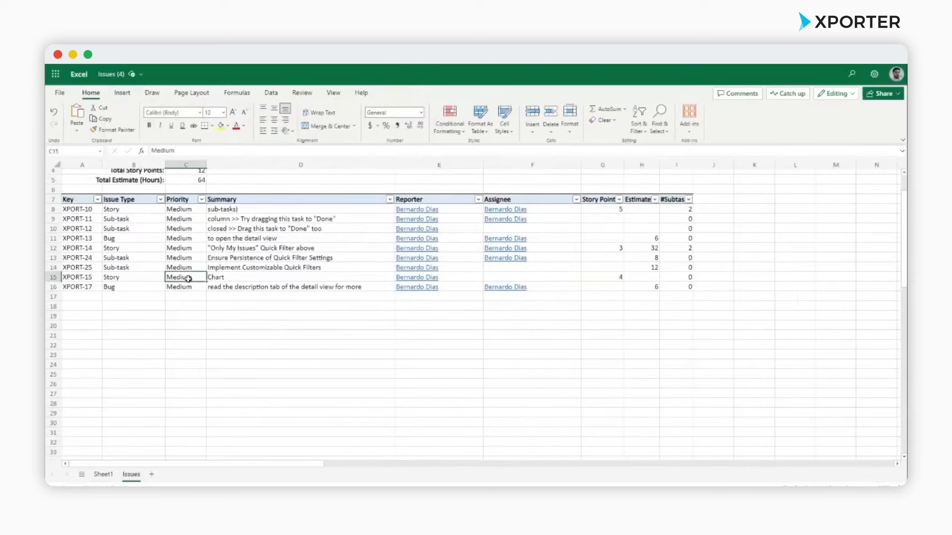
pyautogui.write('High')
pyautogui.press('Up')
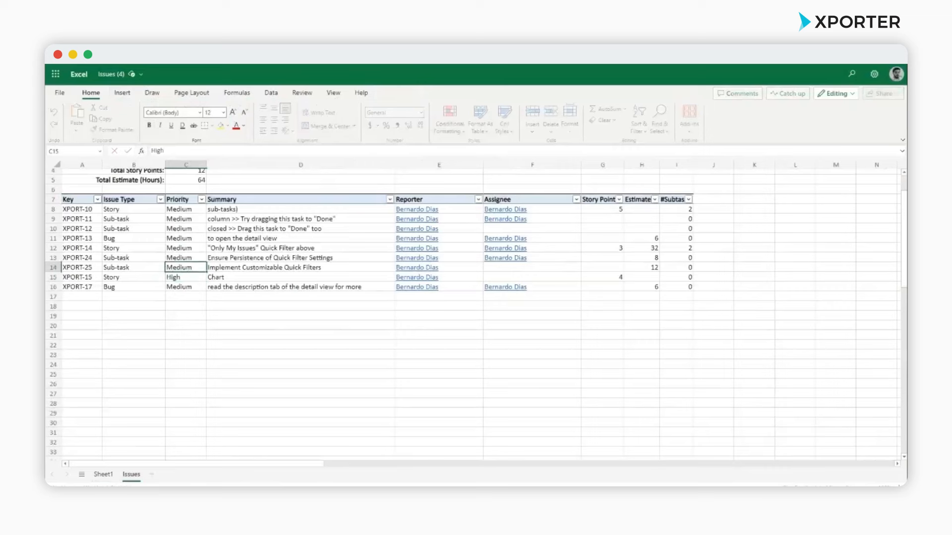
pyautogui.write('Hugh')
pyautogui.press('BackSpace')
pyautogui.press('BackSpace')
pyautogui.write('ighigh')
pyautogui.click(192, 360)
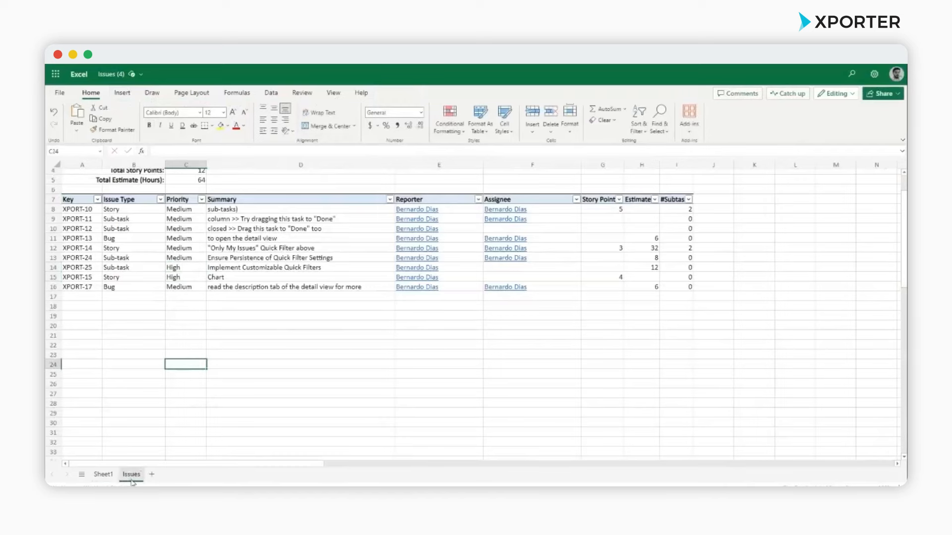
# - Refresh the pie chart on Sheet1 with the edited issue priorities
pyautogui.click(103, 475)
pyautogui.rightClick(365, 298)
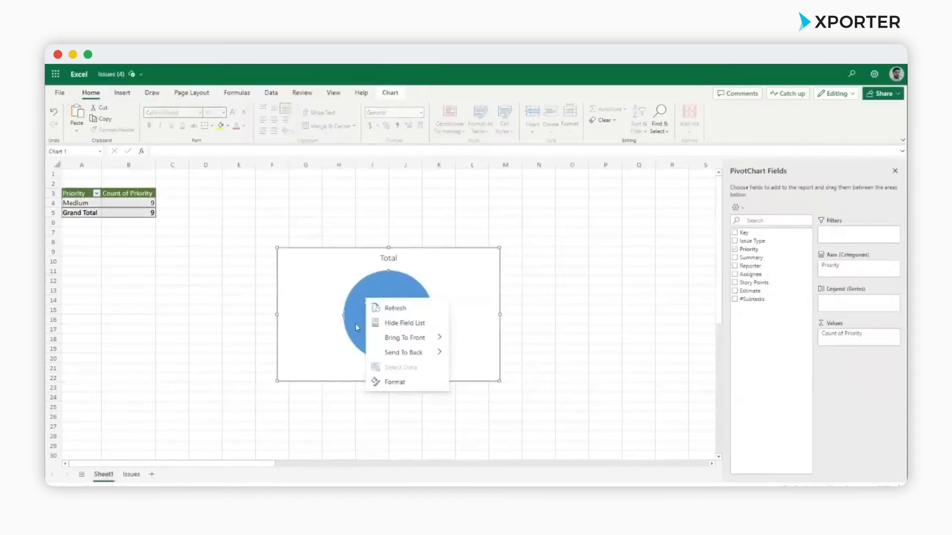
pyautogui.click(405, 310)
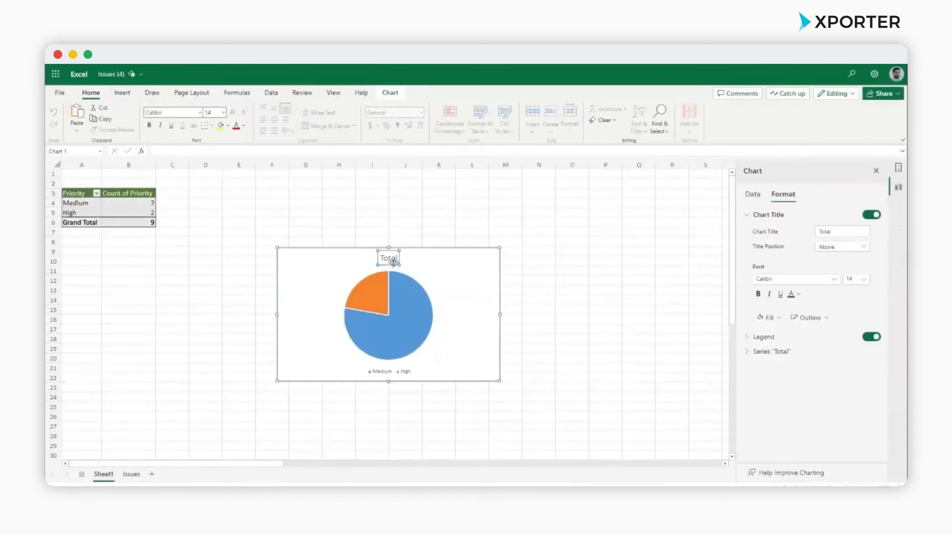
# - Change the pie chart's title to "Priority Average"
pyautogui.doubleClick(389, 259)
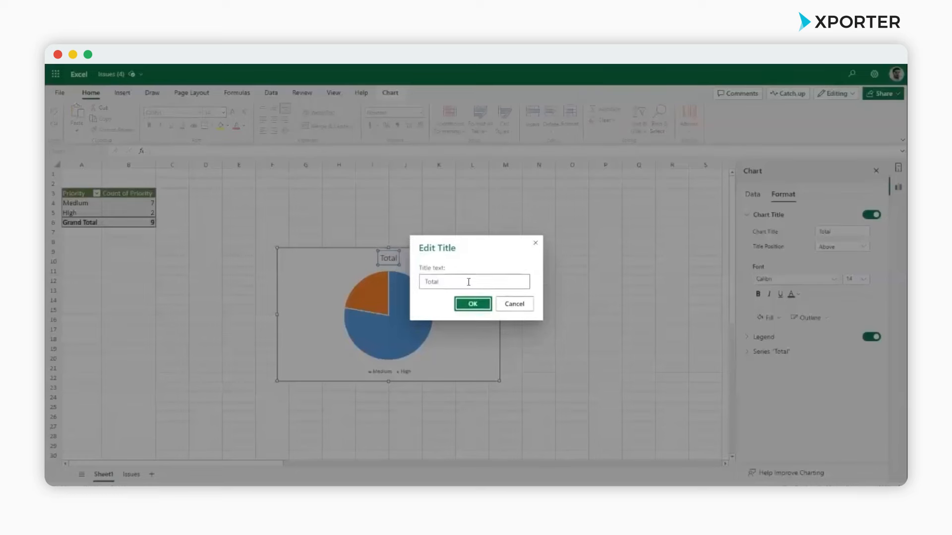
pyautogui.moveTo(469, 281); pyautogui.dragTo(369, 283)
pyautogui.write('Priority Average')
pyautogui.click(477, 305)
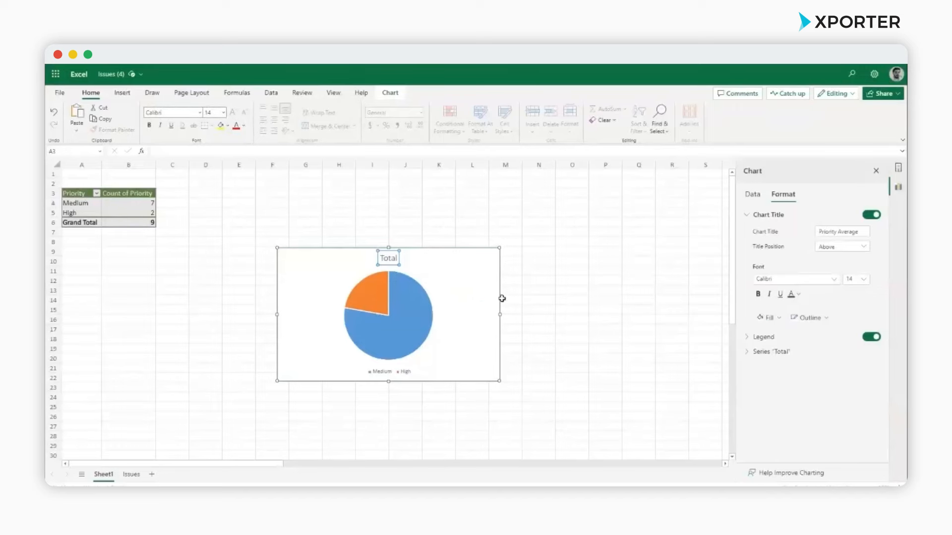
pyautogui.click(613, 311)
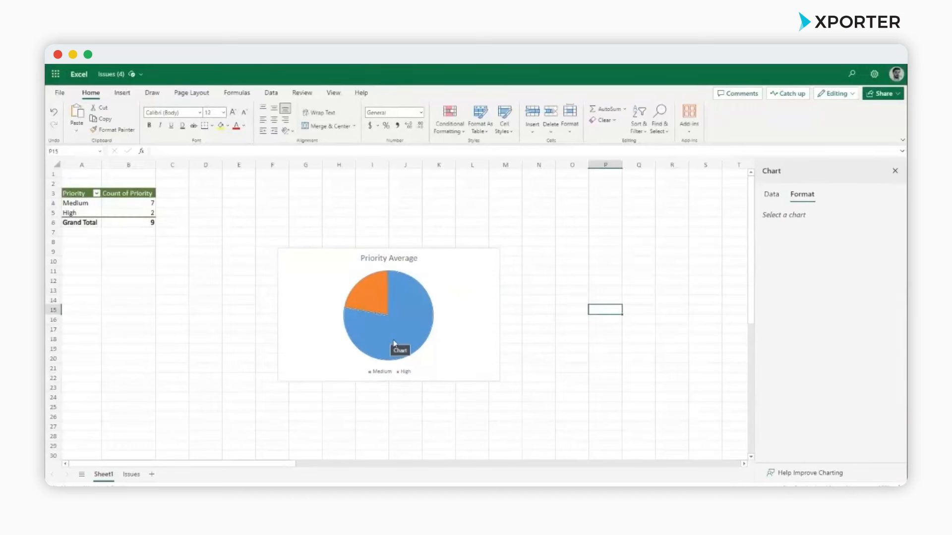
# - Copy the Priority Average pie chart to the Issues sheet and place it directly below the issue table
pyautogui.click(476, 330)
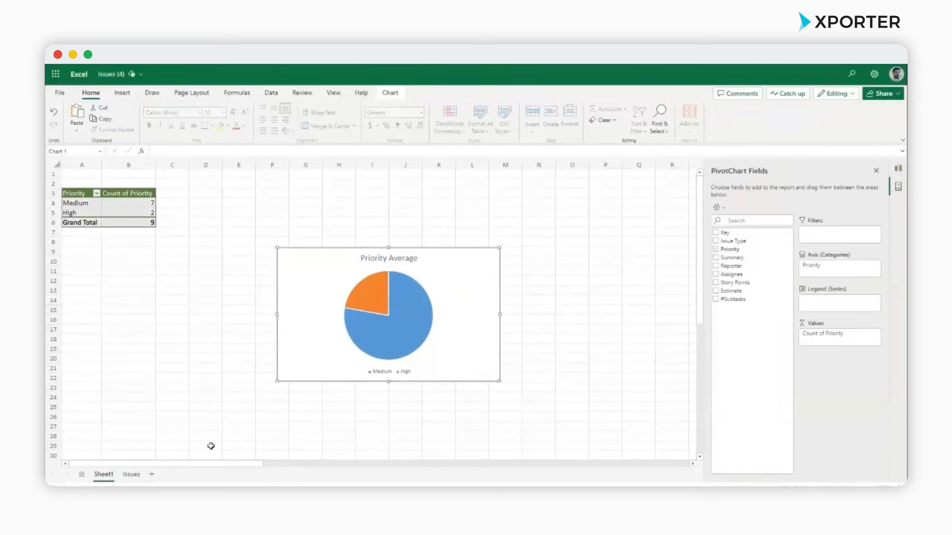
pyautogui.click(132, 474)
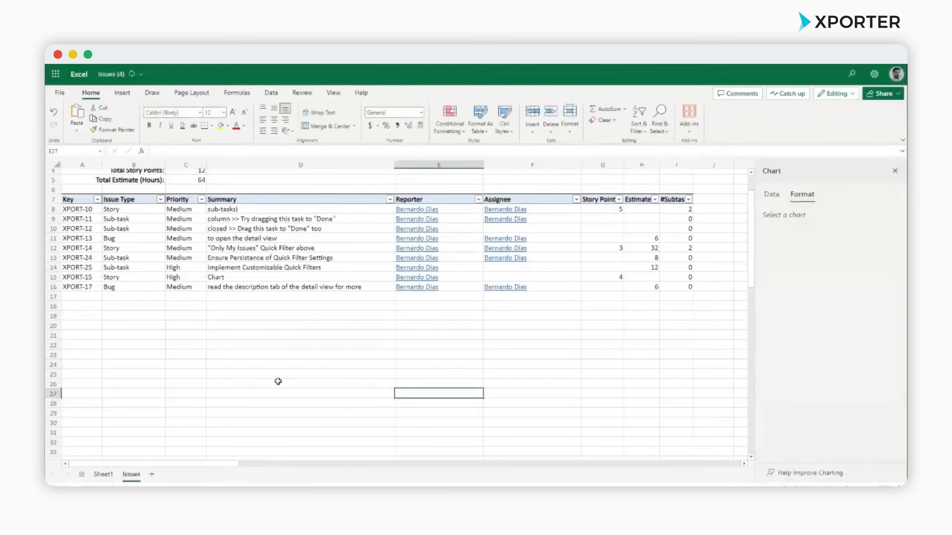
pyautogui.hotkey('ctrl', 'v')
pyautogui.moveTo(459, 404); pyautogui.dragTo(161, 344)
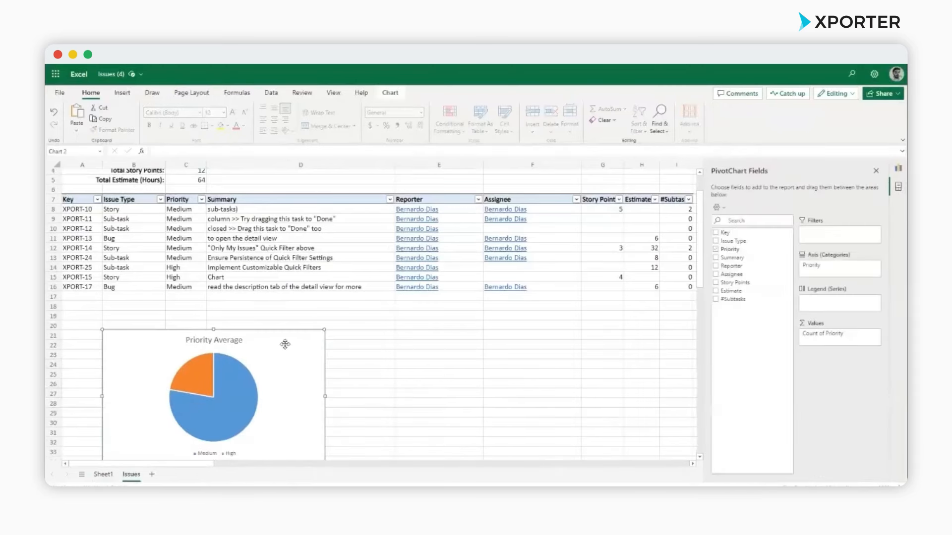
pyautogui.moveTo(278, 345); pyautogui.dragTo(279, 320)
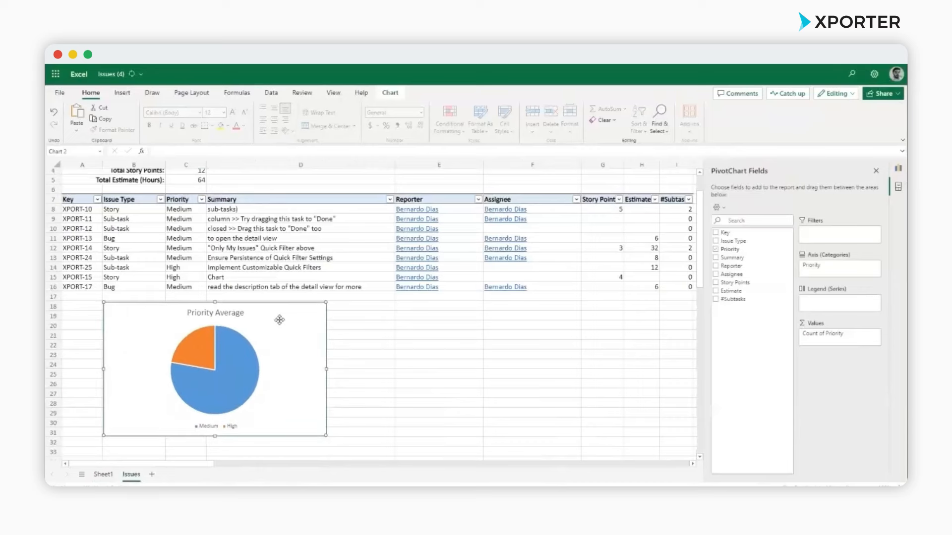
pyautogui.scroll(2, 418, 358)
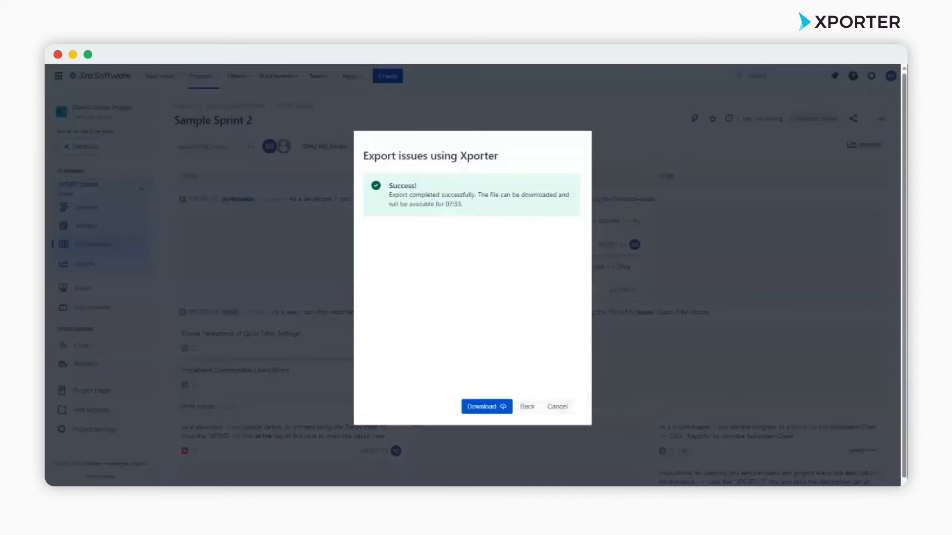
# - Back in Jira, export the active sprint's issues with Xporter using the Time Tracking - Webinar template in XLSX format and download the file
pyautogui.click(557, 407)
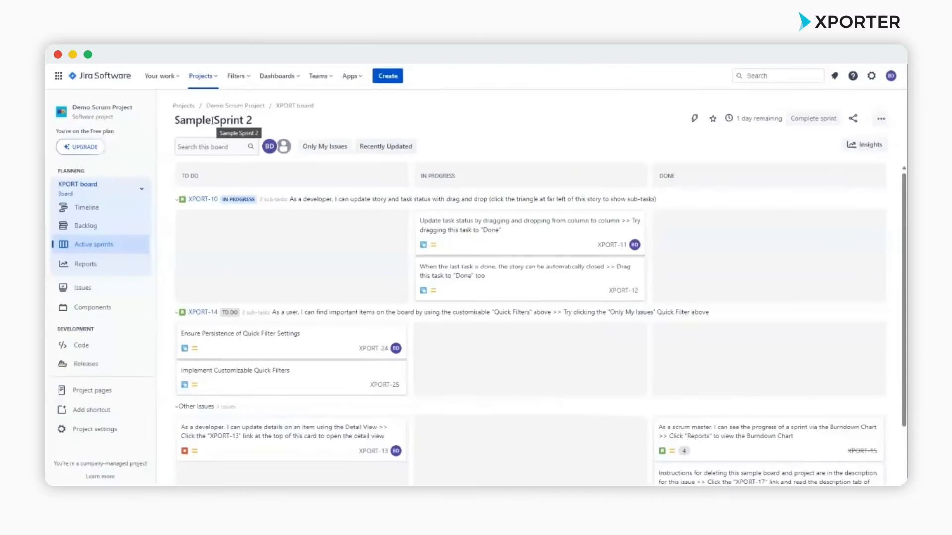
pyautogui.click(880, 119)
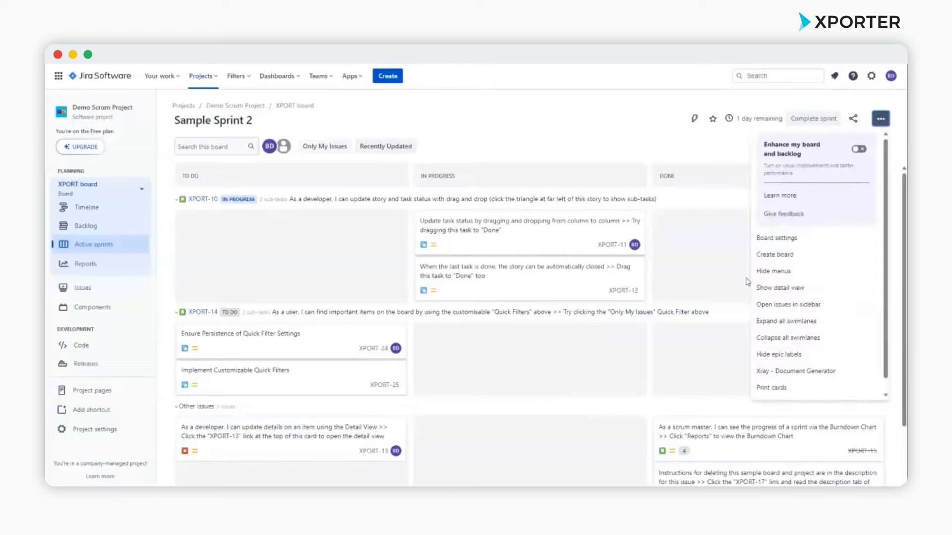
pyautogui.scroll(-1, 804, 362)
pyautogui.click(792, 391)
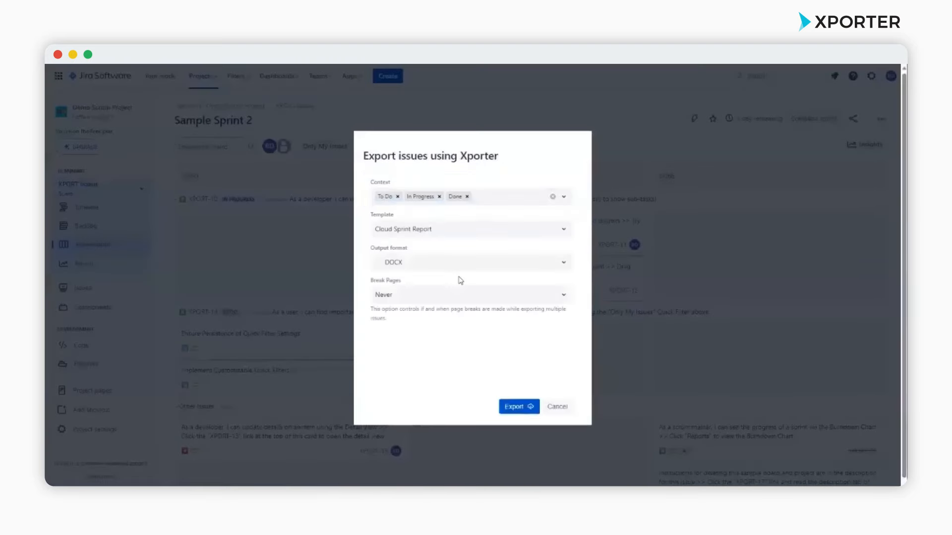
pyautogui.click(474, 233)
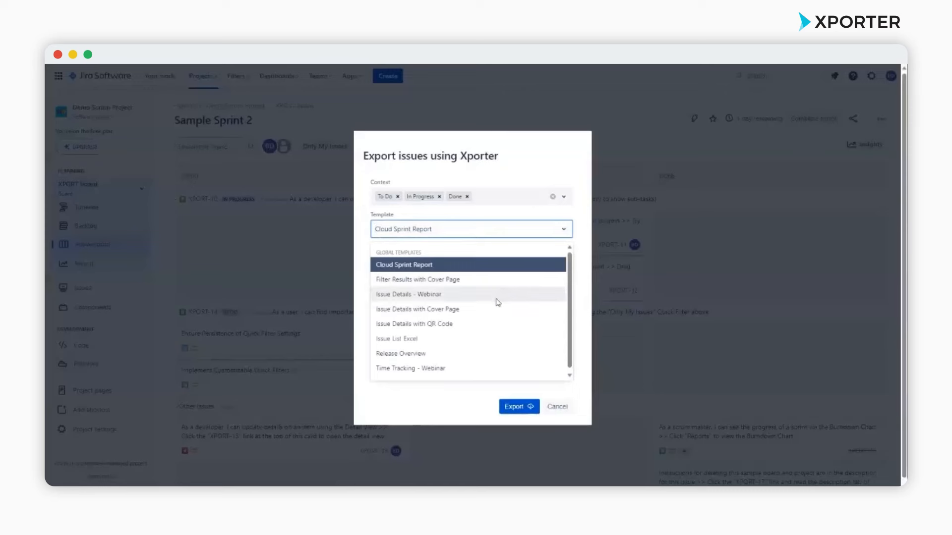
pyautogui.click(450, 369)
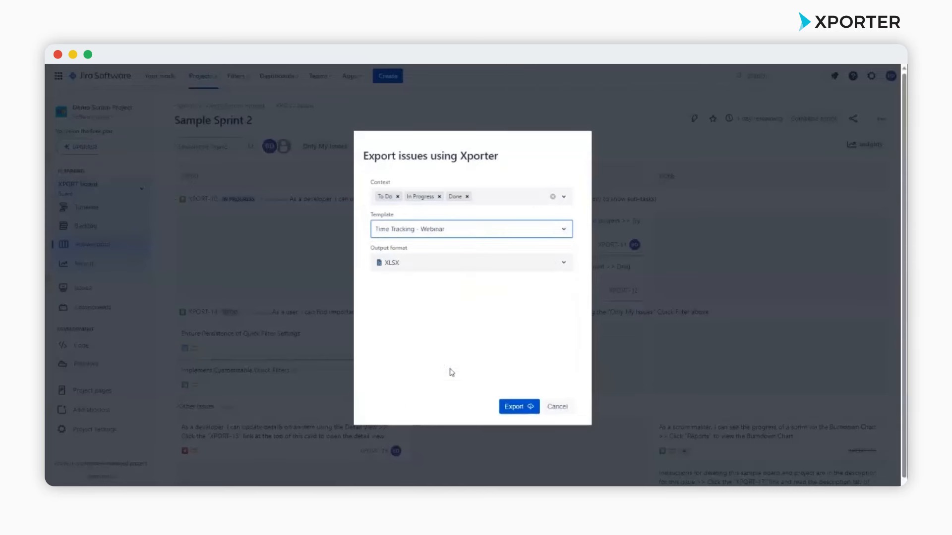
pyautogui.click(518, 406)
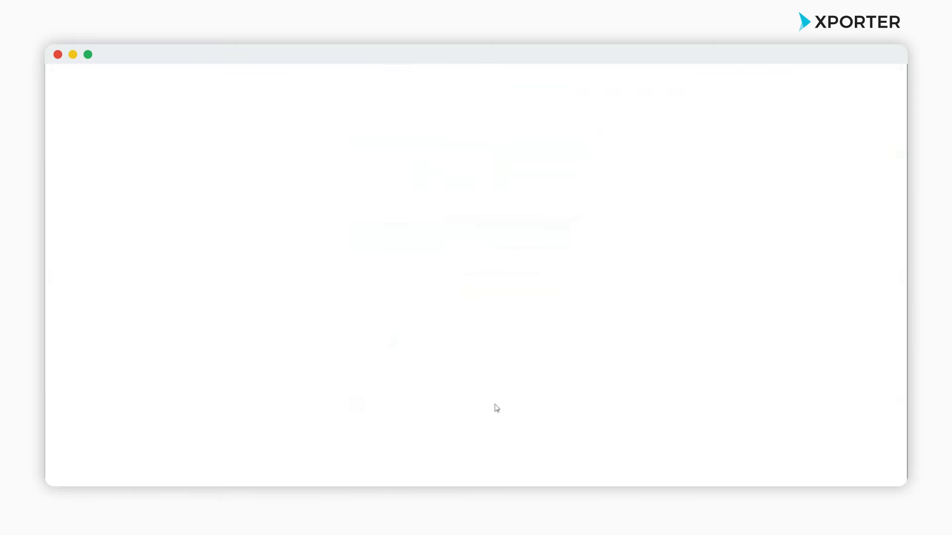
pyautogui.click(494, 406)
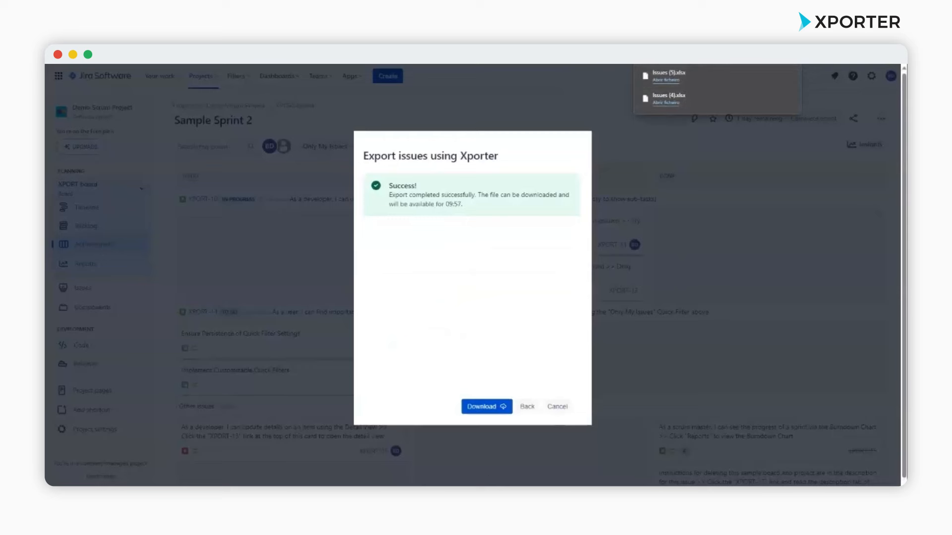
pyautogui.moveTo(449, 495)
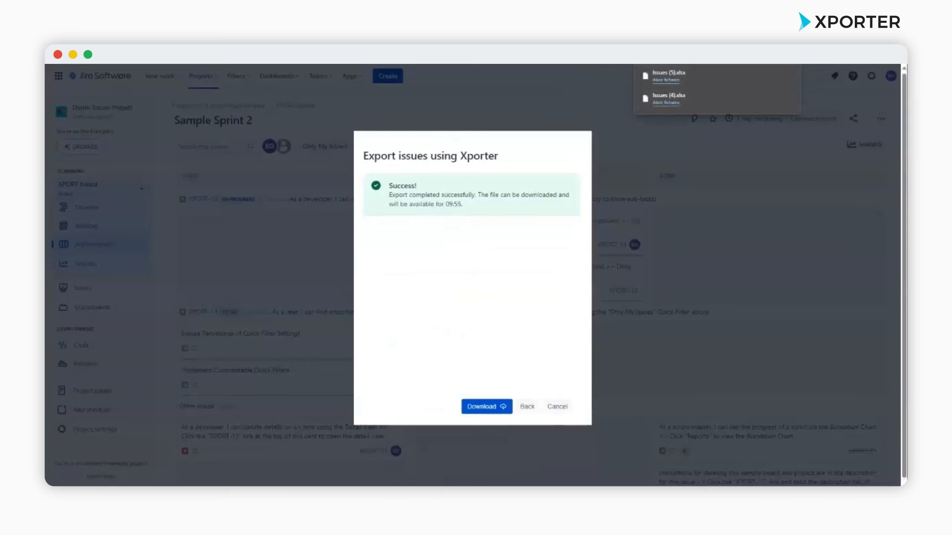
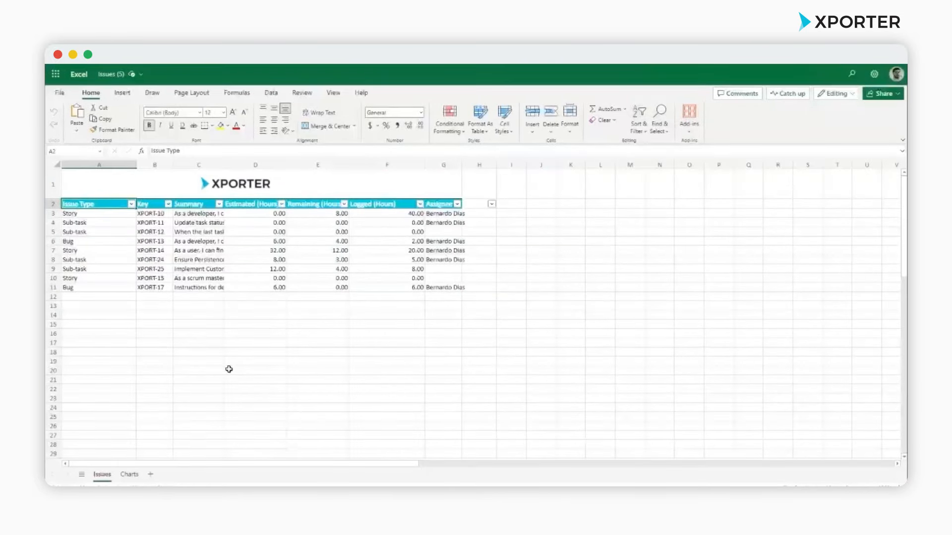
# - In the exported Issues (5) workbook in Excel, widen the Summary column to fit its text and review the table's time tracking columns
pyautogui.doubleClick(224, 165)
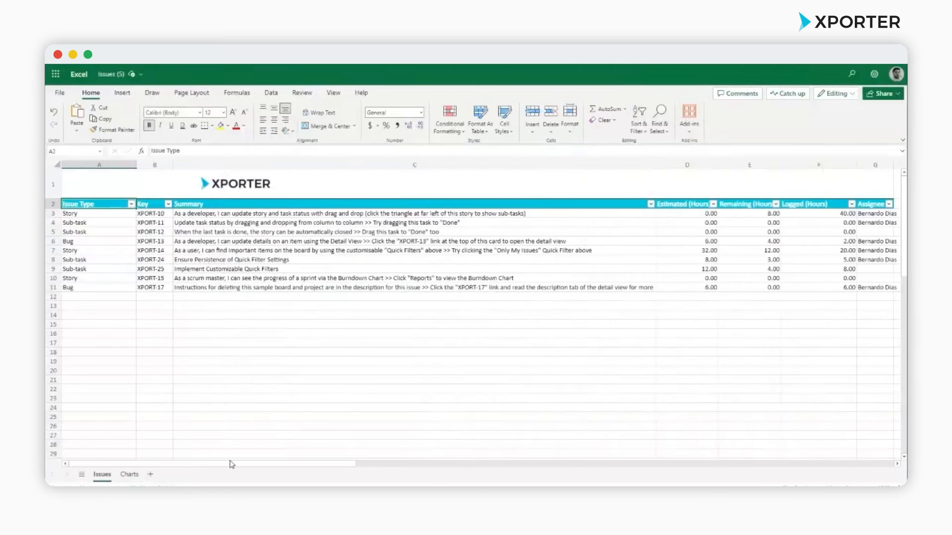
pyautogui.moveTo(230, 465)
pyautogui.mouseDown()
pyautogui.moveTo(289, 466)
pyautogui.moveTo(231, 466)
pyautogui.mouseUp()
pyautogui.moveTo(316, 460); pyautogui.dragTo(375, 461)
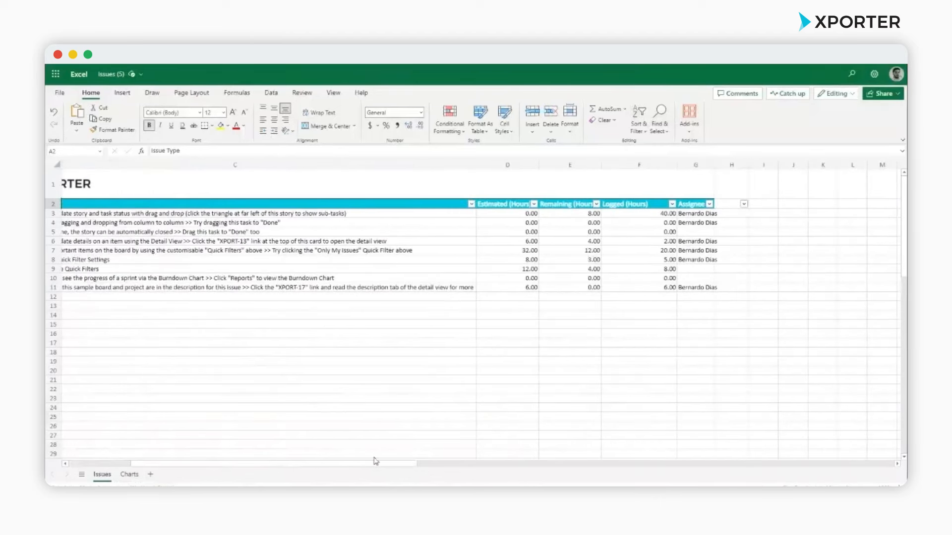
pyautogui.moveTo(375, 461); pyautogui.dragTo(307, 461)
# - Examine the pivot table and column chart of estimated, remaining and logged hours per issue on the Charts sheet
pyautogui.click(129, 475)
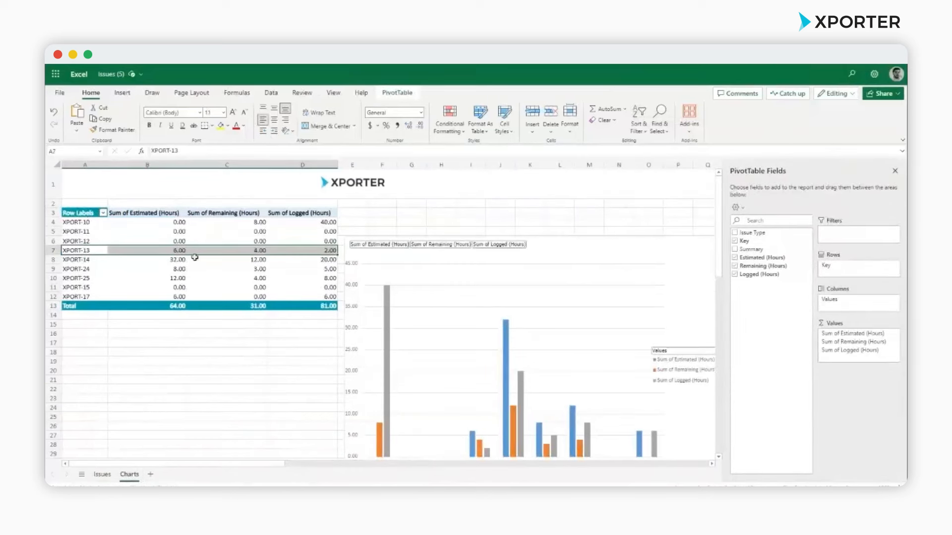
pyautogui.moveTo(269, 464); pyautogui.dragTo(317, 464)
pyautogui.scroll(-3, 328, 393)
pyautogui.scroll(1, 317, 380)
pyautogui.scroll(3, 314, 274)
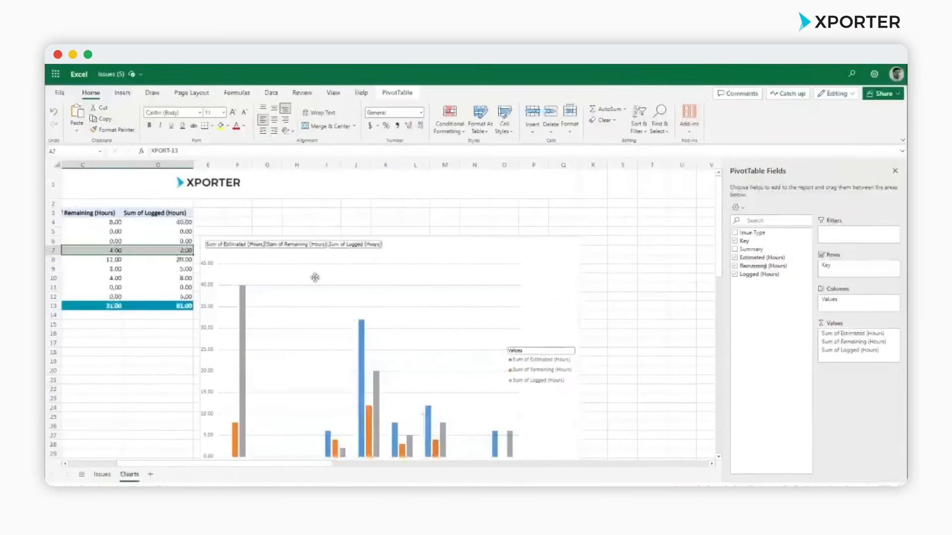
pyautogui.scroll(-1, 323, 297)
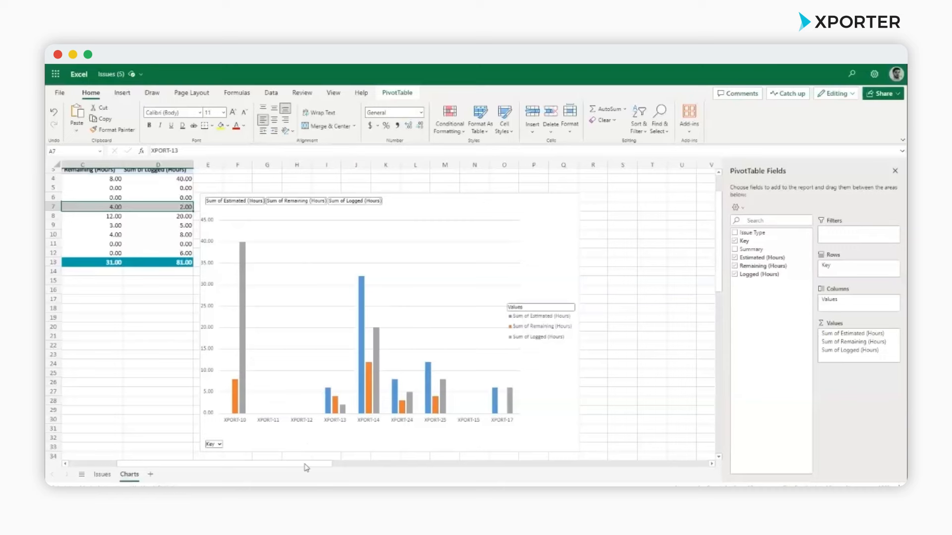
pyautogui.moveTo(307, 468); pyautogui.dragTo(251, 463)
pyautogui.scroll(1, 376, 400)
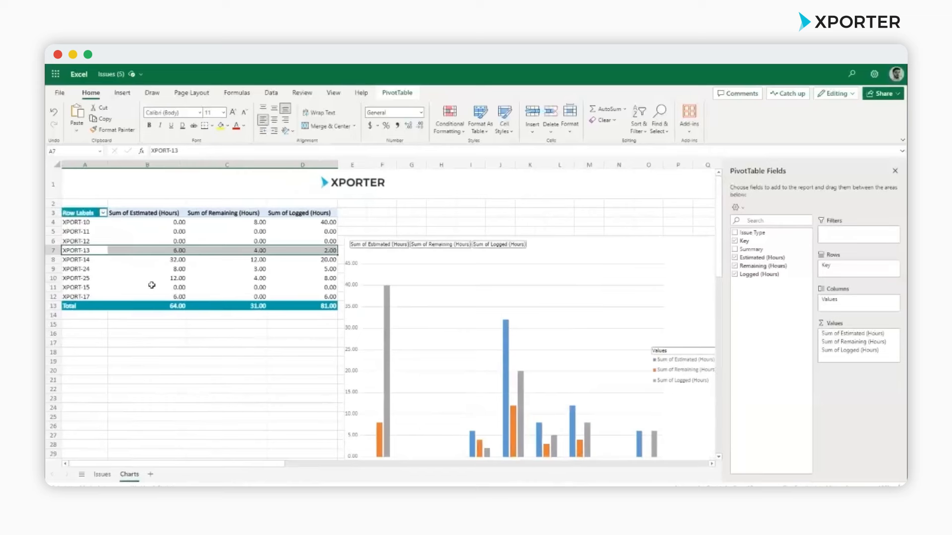
# - Check the refresh and save options in the Charts sheet's PivotTable settings, closing the settings and field list when done
pyautogui.rightClick(113, 233)
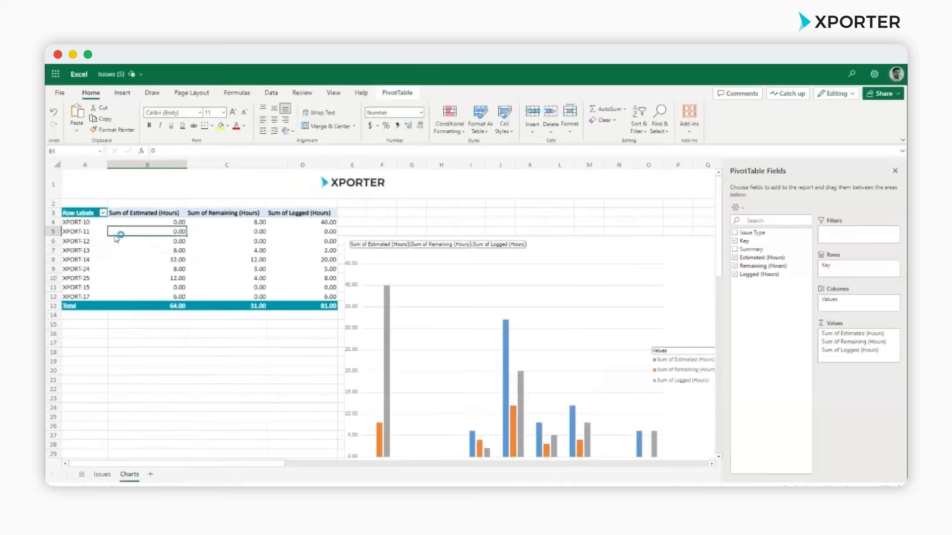
pyautogui.click(181, 387)
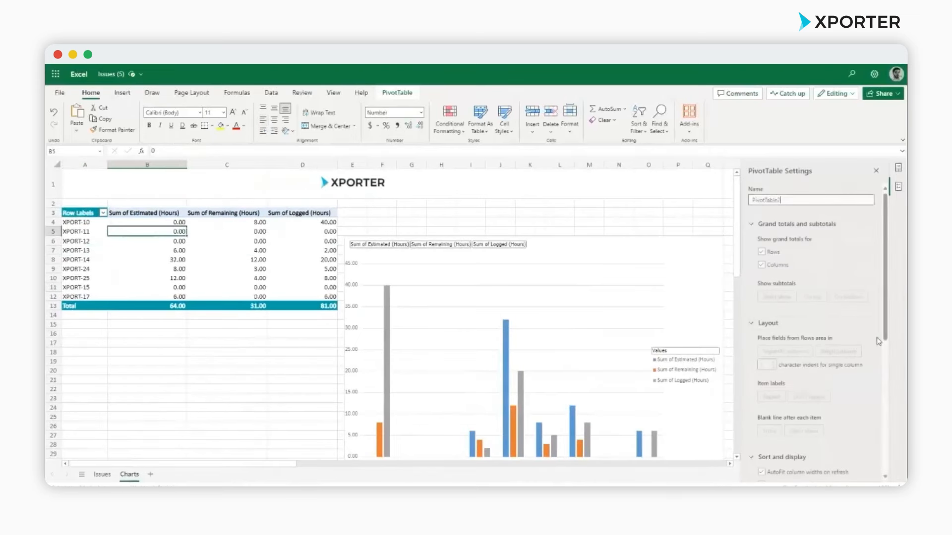
pyautogui.scroll(-5, 840, 328)
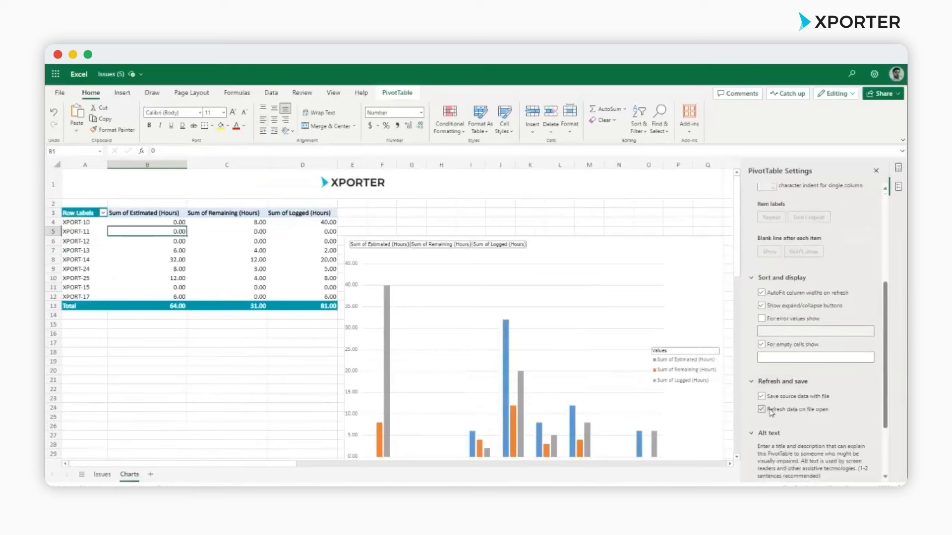
pyautogui.click(876, 171)
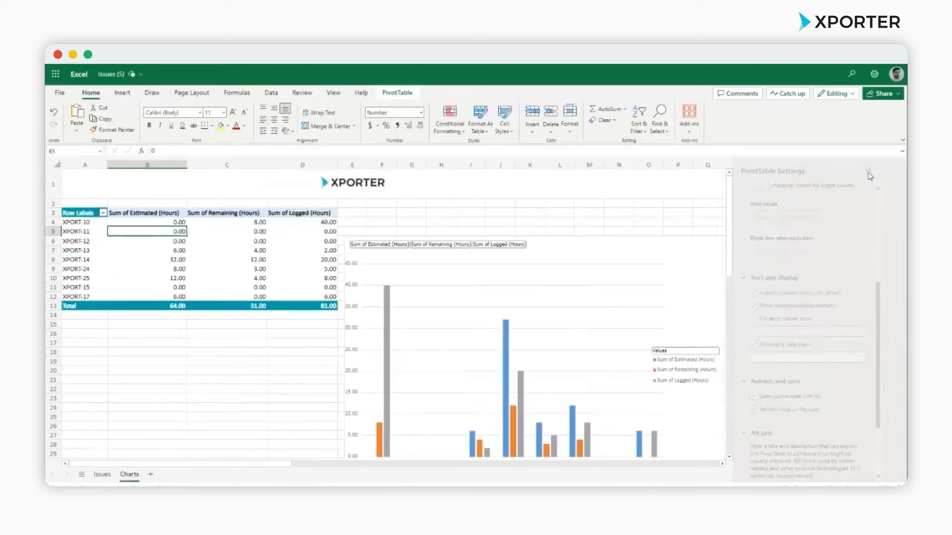
pyautogui.click(895, 171)
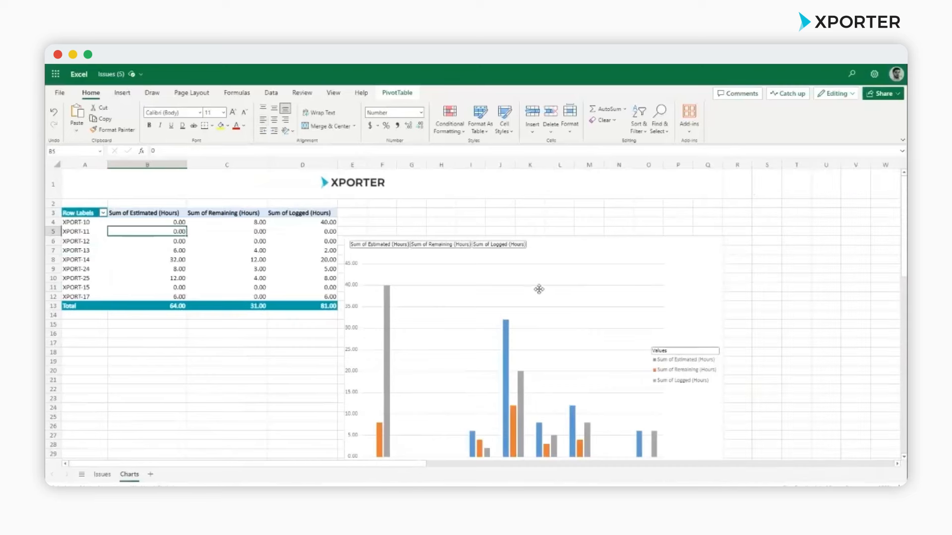
pyautogui.scroll(-2, 541, 290)
pyautogui.scroll(2, 545, 299)
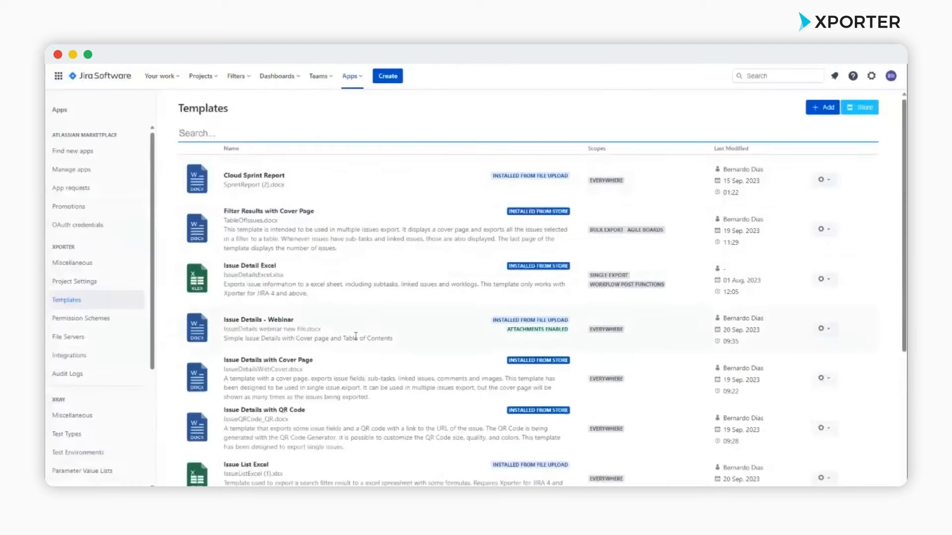
# - Switch to Xporter's Templates page in Jira, download the Time Tracking - Webinar template file and open it in Excel
pyautogui.scroll(-2, 356, 336)
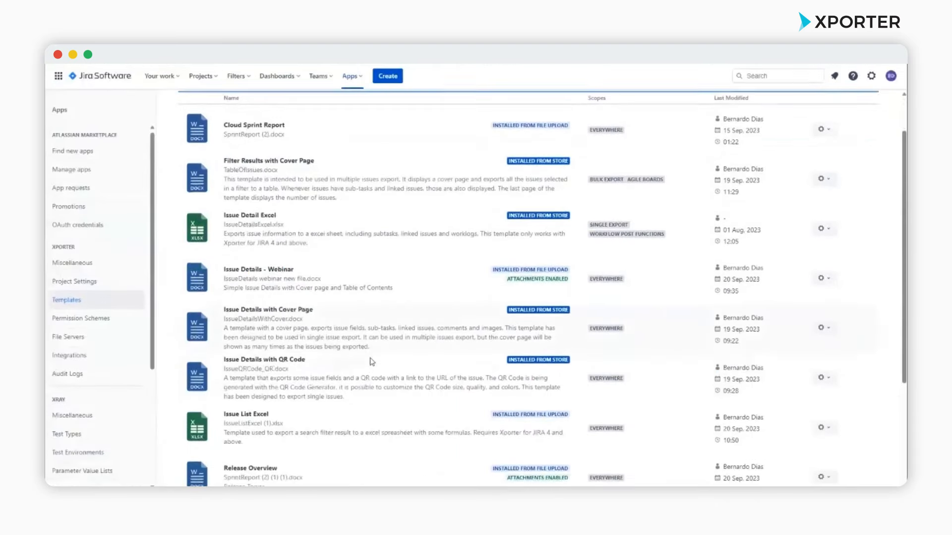
pyautogui.scroll(-4, 386, 352)
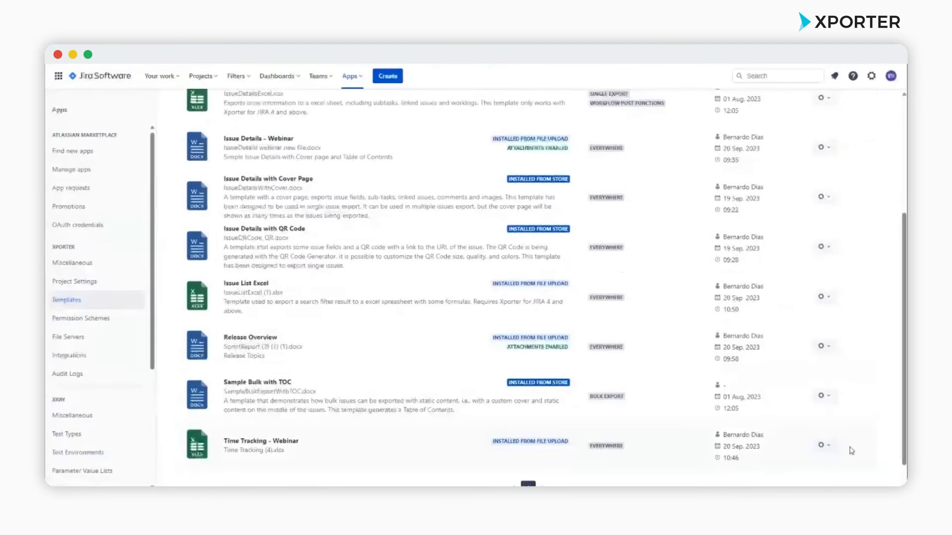
pyautogui.click(828, 447)
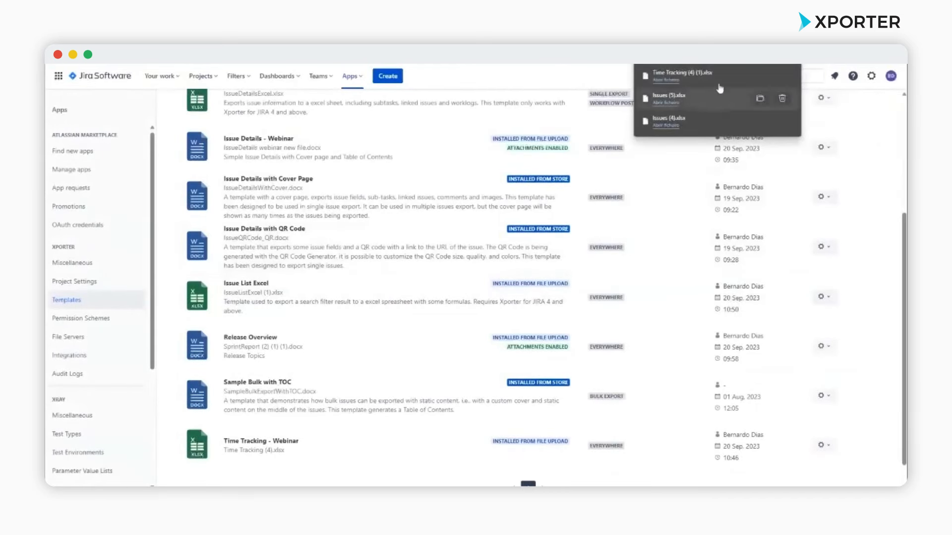
pyautogui.moveTo(709, 80); pyautogui.dragTo(771, 117)
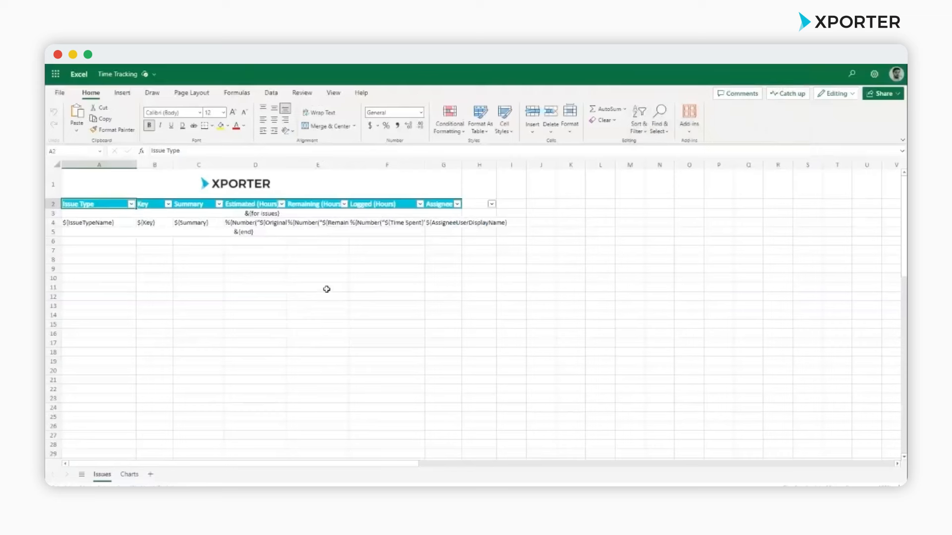
# - Inspect the template's issue loop, field placeholders and hour conversion formulas on the Issues sheet, plus the layout of the Charts sheet
pyautogui.click(242, 214)
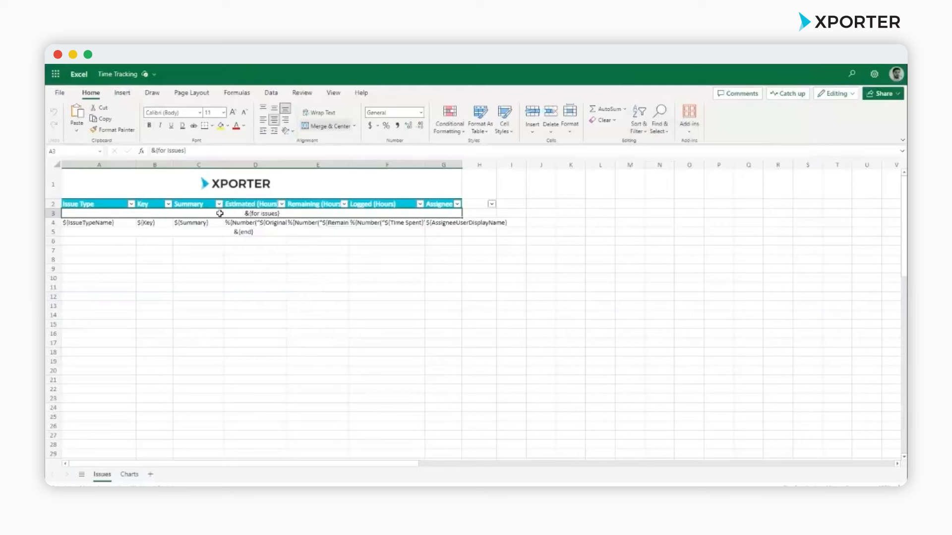
pyautogui.click(120, 223)
pyautogui.click(146, 223)
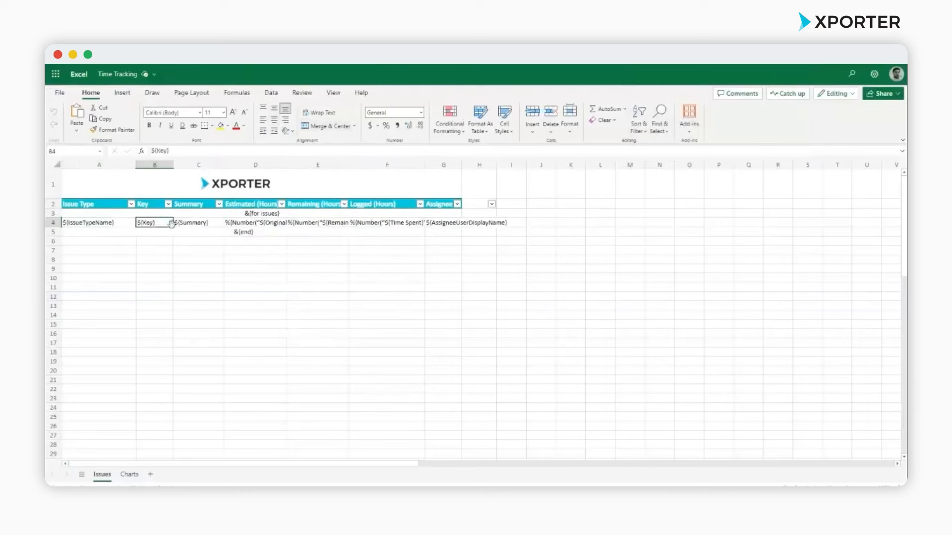
pyautogui.click(190, 225)
pyautogui.click(237, 227)
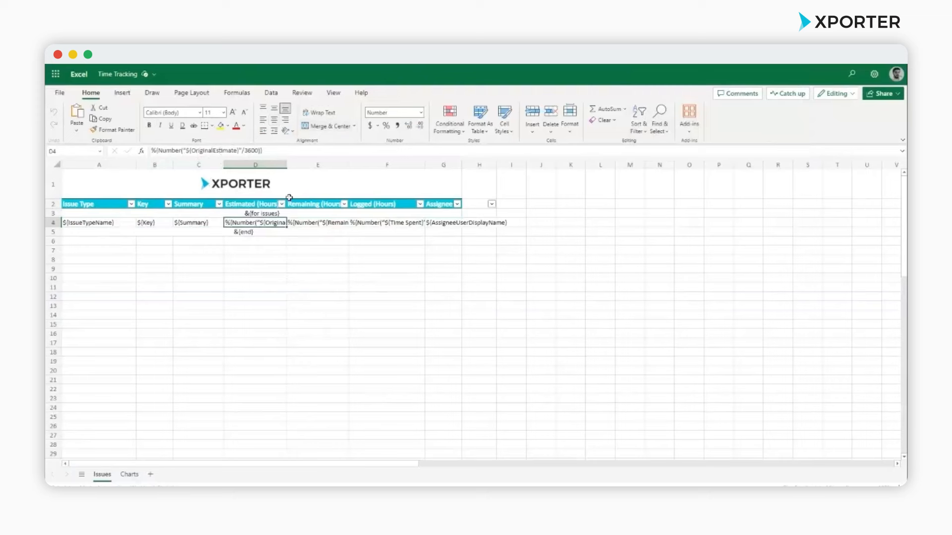
pyautogui.click(314, 224)
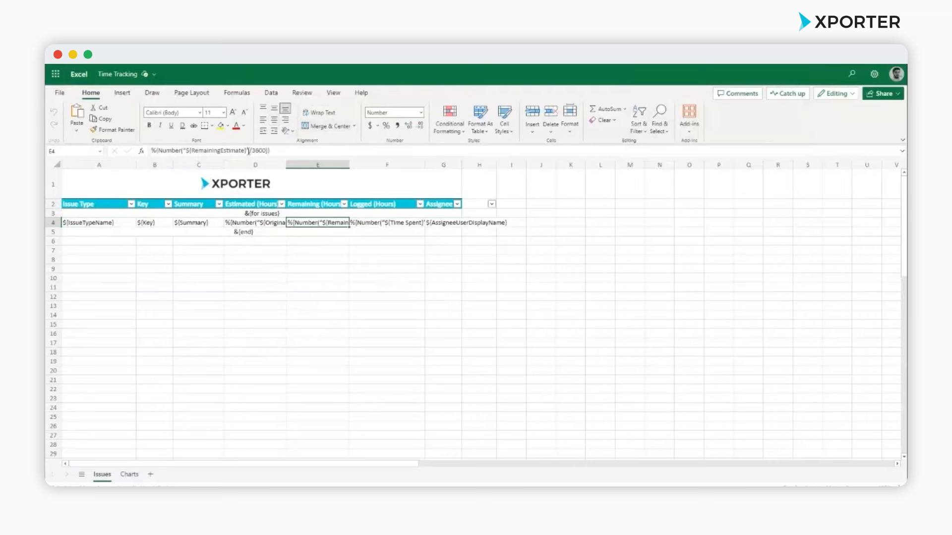
pyautogui.click(389, 224)
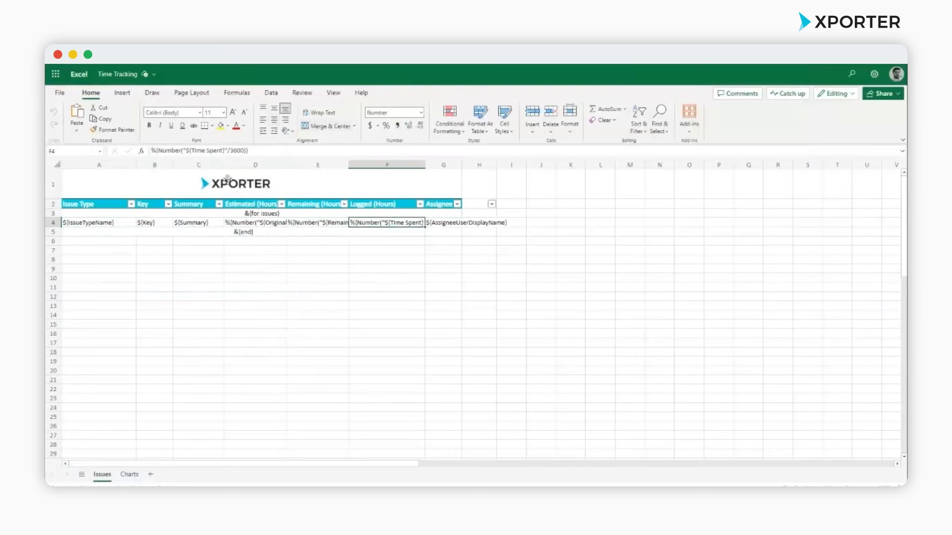
pyautogui.click(456, 223)
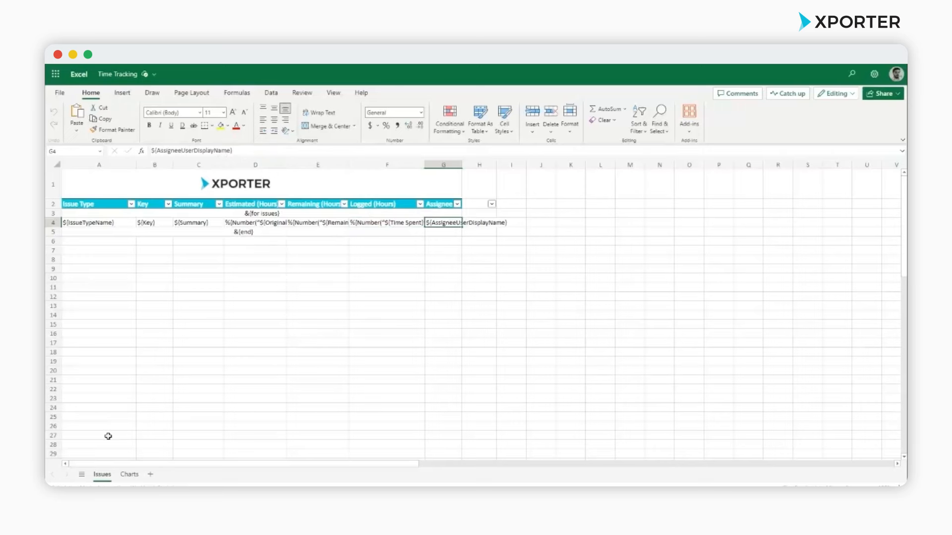
pyautogui.click(129, 475)
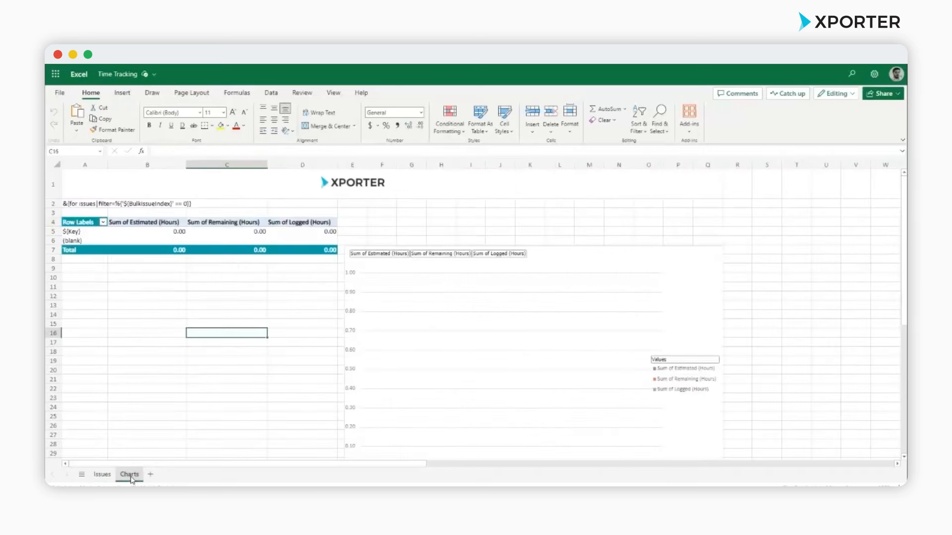
pyautogui.click(102, 475)
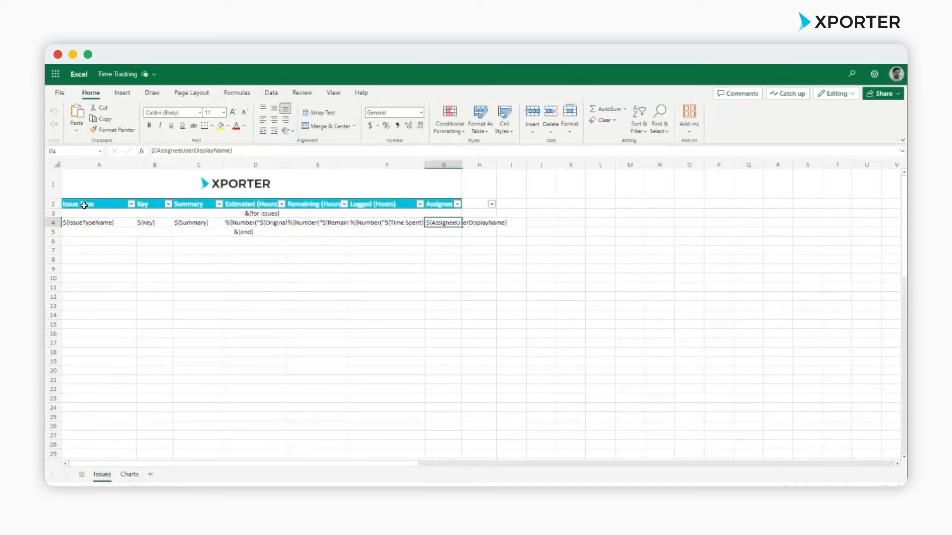
# - Insert a PivotTable on a new worksheet based on the Issues sheet table, range A2:G5
pyautogui.click(84, 205)
pyautogui.click(122, 93)
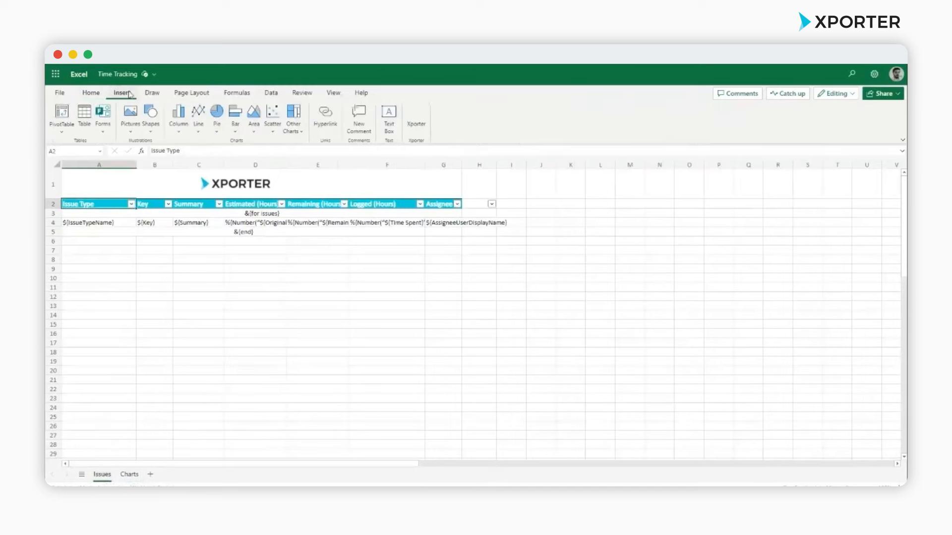
pyautogui.click(68, 125)
pyautogui.click(73, 156)
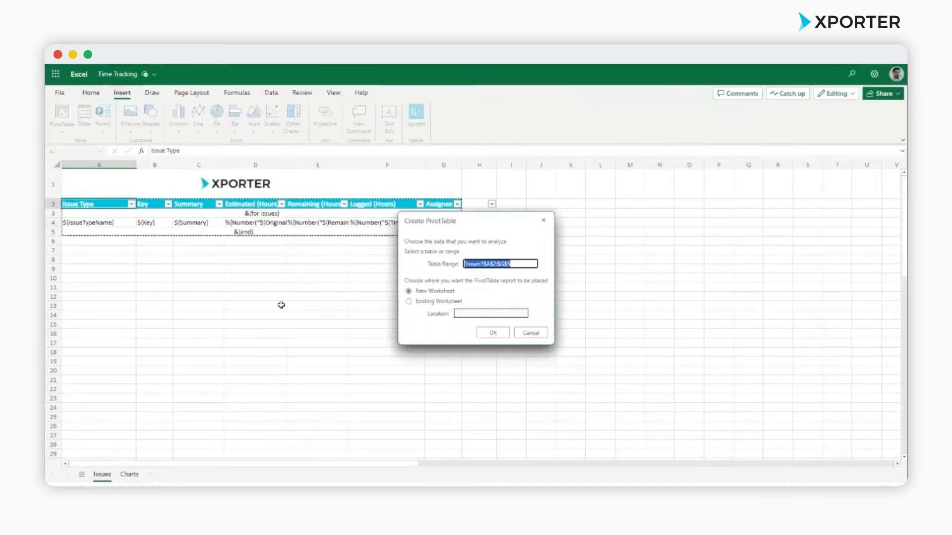
pyautogui.click(492, 333)
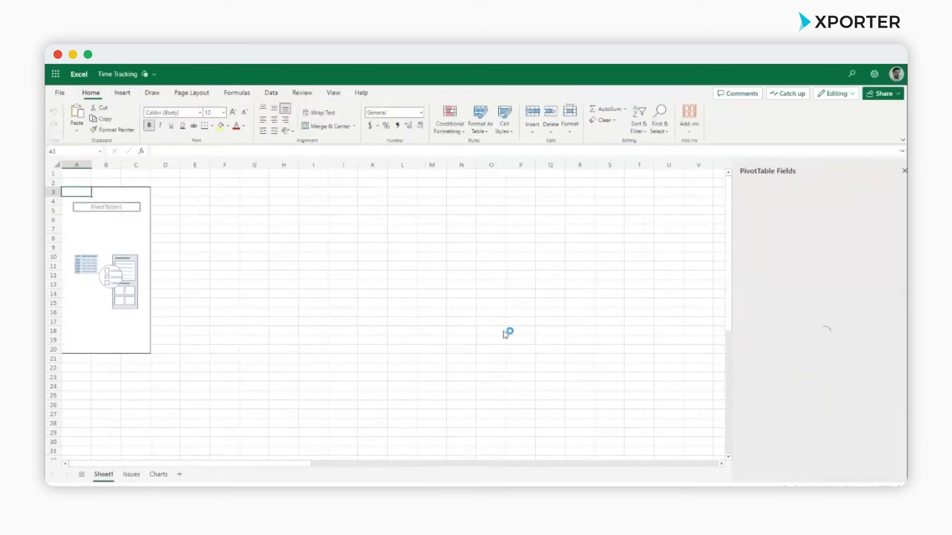
# - Add Key to the PivotTable rows and Estimated (Hours), Remaining (Hours) and Logged (Hours) to its values
pyautogui.moveTo(745, 242); pyautogui.dragTo(843, 272)
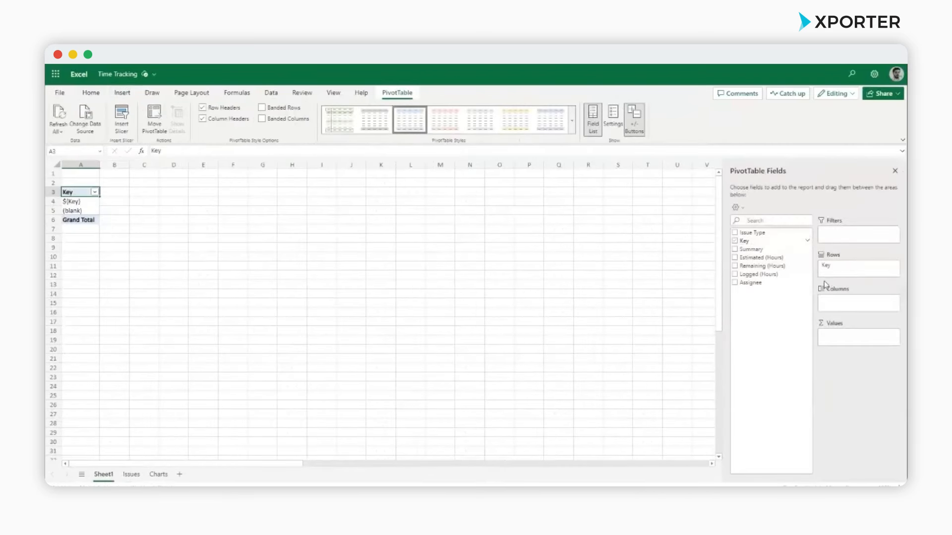
pyautogui.moveTo(760, 258); pyautogui.dragTo(847, 339)
pyautogui.moveTo(773, 267); pyautogui.dragTo(847, 341)
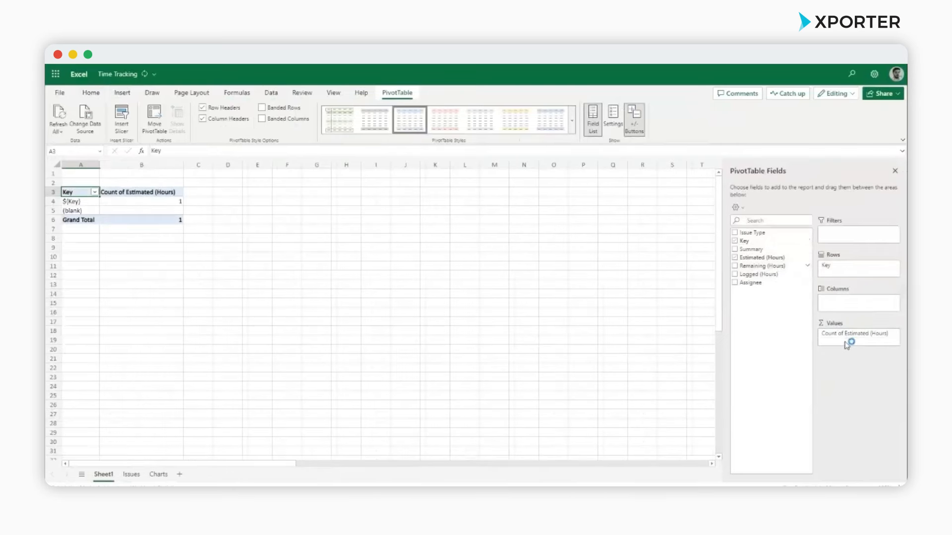
pyautogui.moveTo(758, 274); pyautogui.dragTo(854, 352)
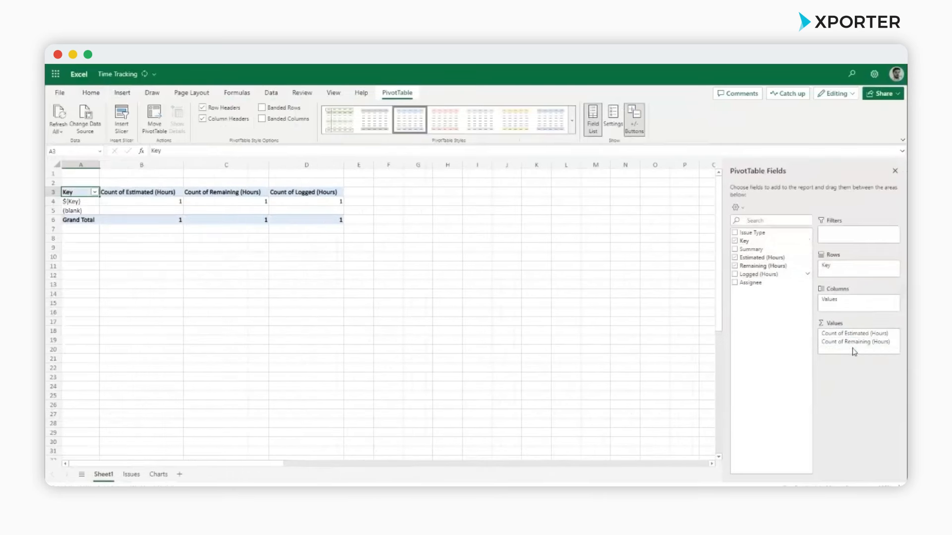
# - Summarize the PivotTable's Estimated (Hours) value field by Sum
pyautogui.click(899, 334)
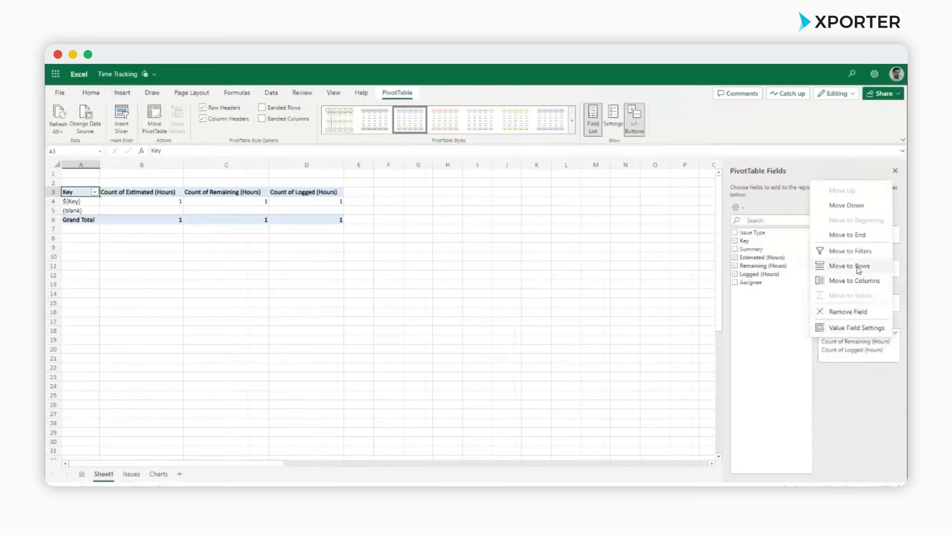
pyautogui.click(870, 325)
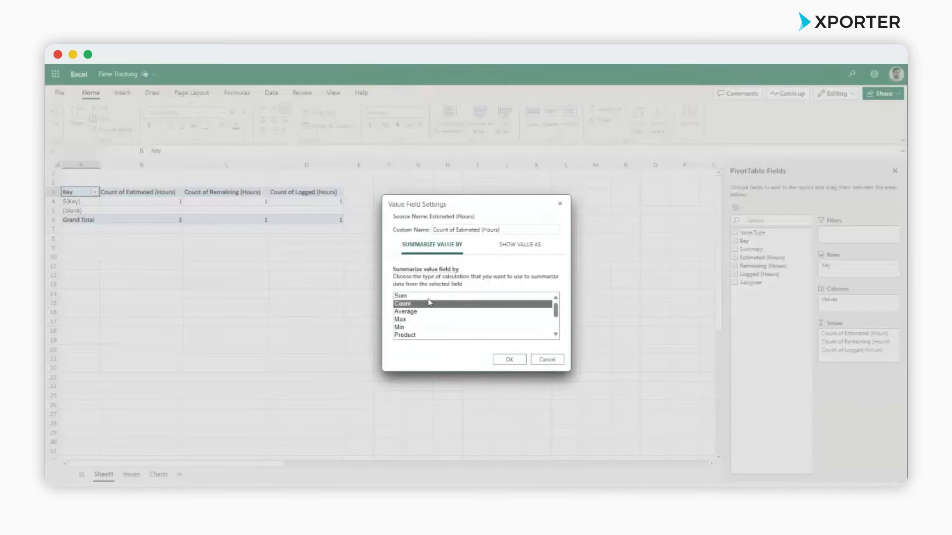
pyautogui.click(430, 296)
pyautogui.click(509, 359)
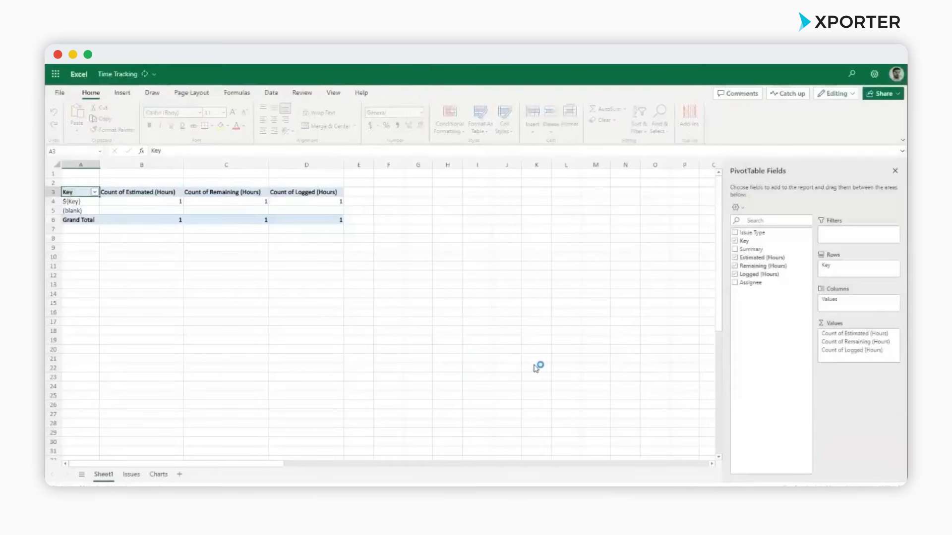
# - Summarize the PivotTable's Remaining (Hours) and Logged (Hours) value fields by Sum
pyautogui.click(895, 343)
pyautogui.click(856, 337)
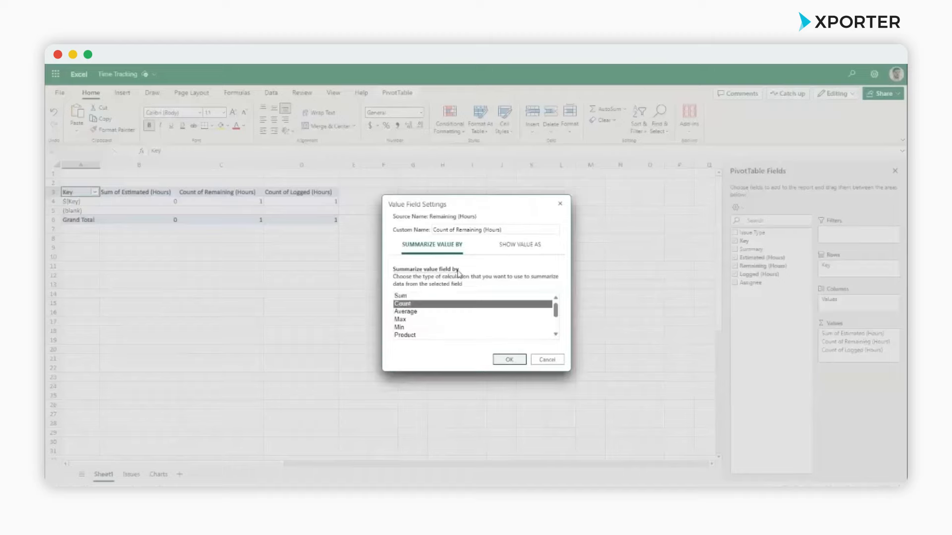
pyautogui.click(429, 296)
pyautogui.click(509, 360)
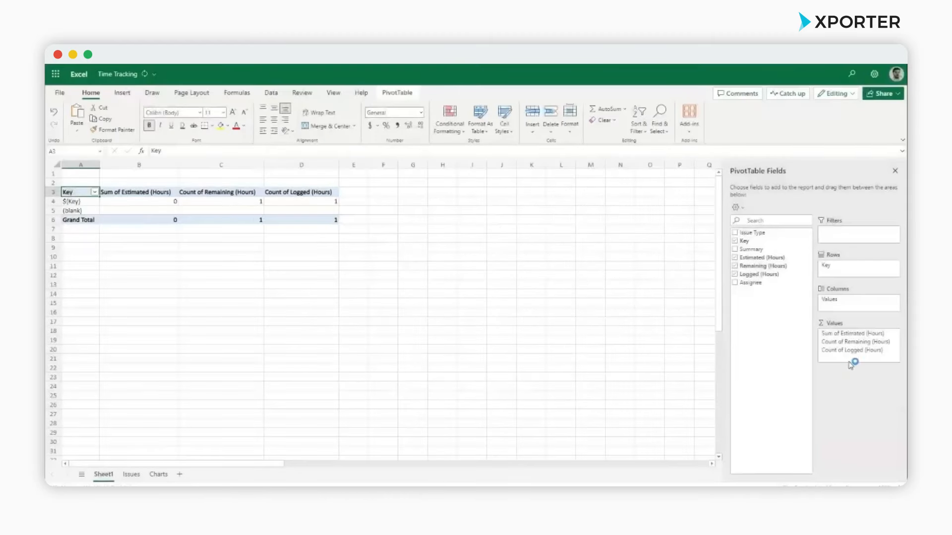
pyautogui.click(894, 350)
pyautogui.click(856, 346)
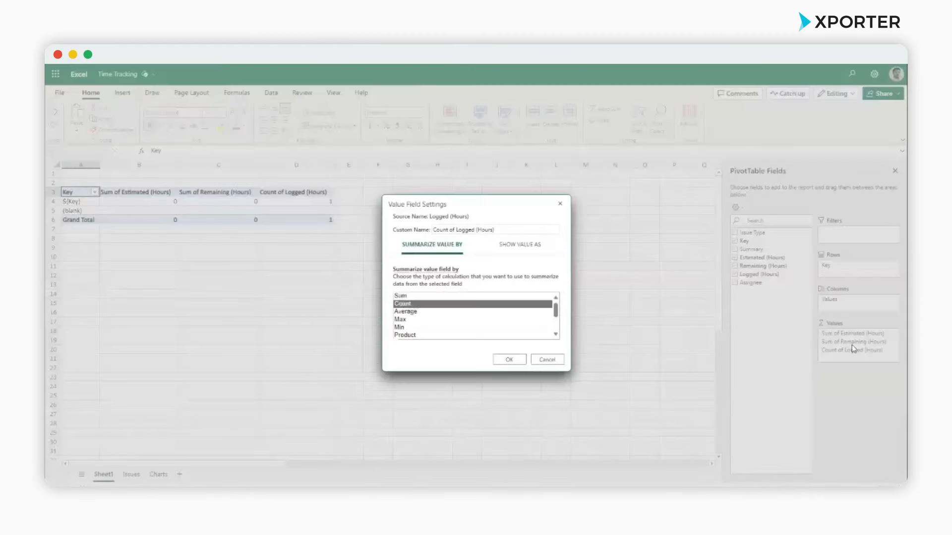
pyautogui.click(421, 296)
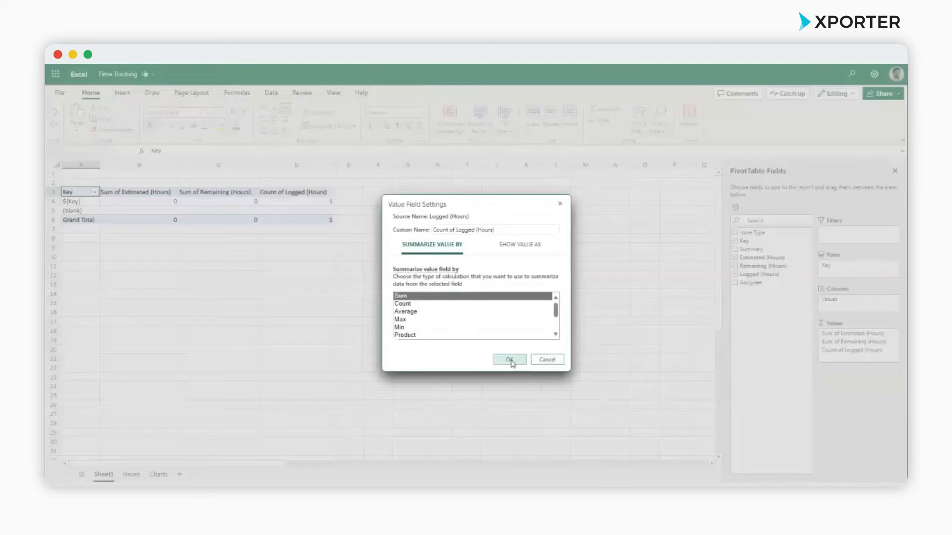
pyautogui.click(510, 361)
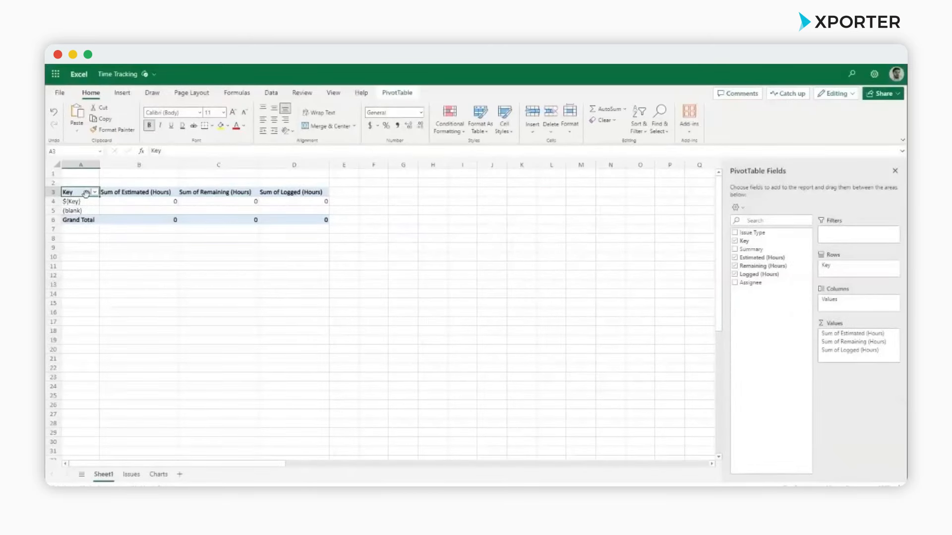
# - Insert a column chart based on the whole PivotTable and place it in the empty area below and beside the table
pyautogui.moveTo(81, 193); pyautogui.dragTo(275, 218)
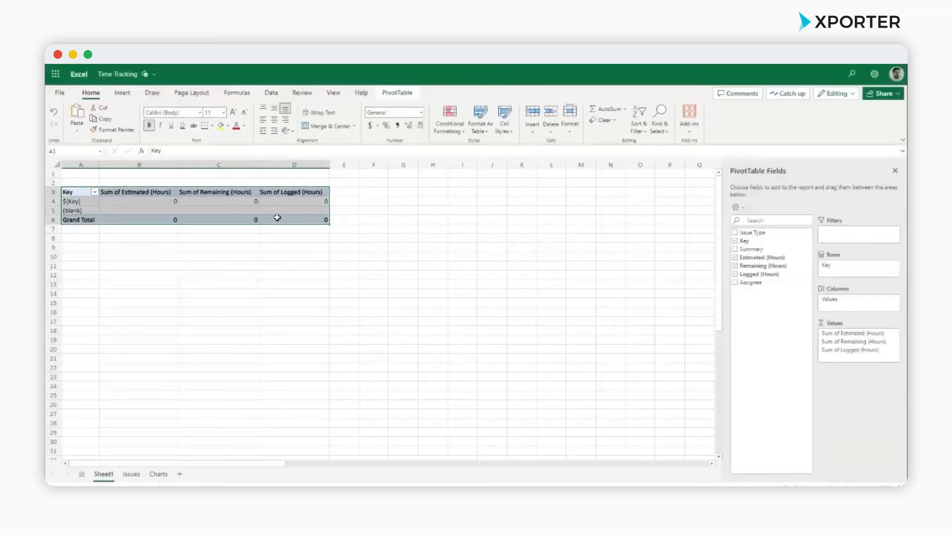
pyautogui.click(128, 94)
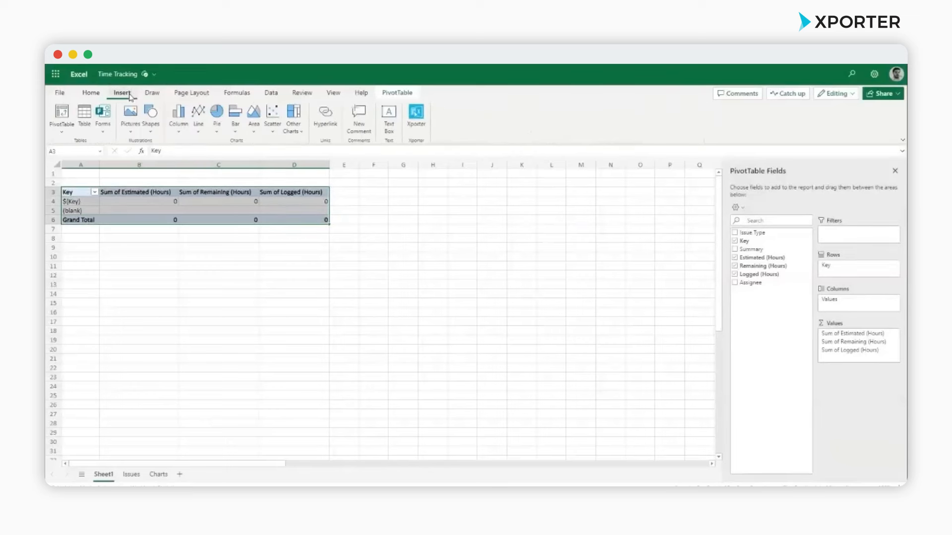
pyautogui.click(179, 117)
pyautogui.click(182, 169)
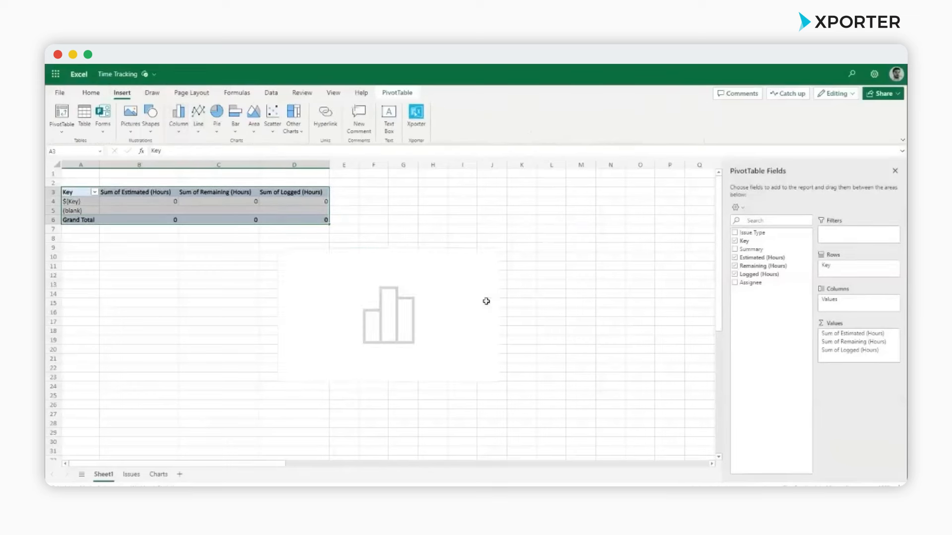
pyautogui.moveTo(440, 258); pyautogui.dragTo(523, 265)
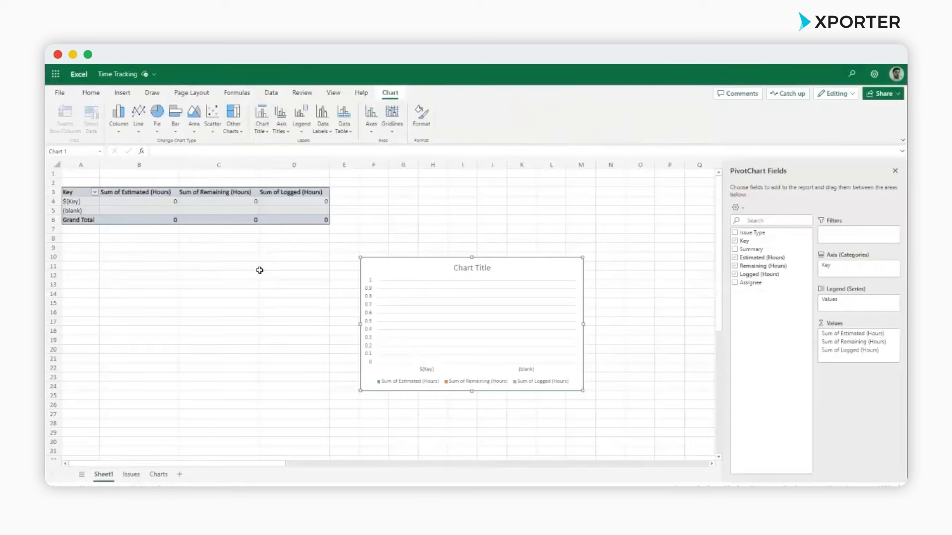
pyautogui.click(131, 475)
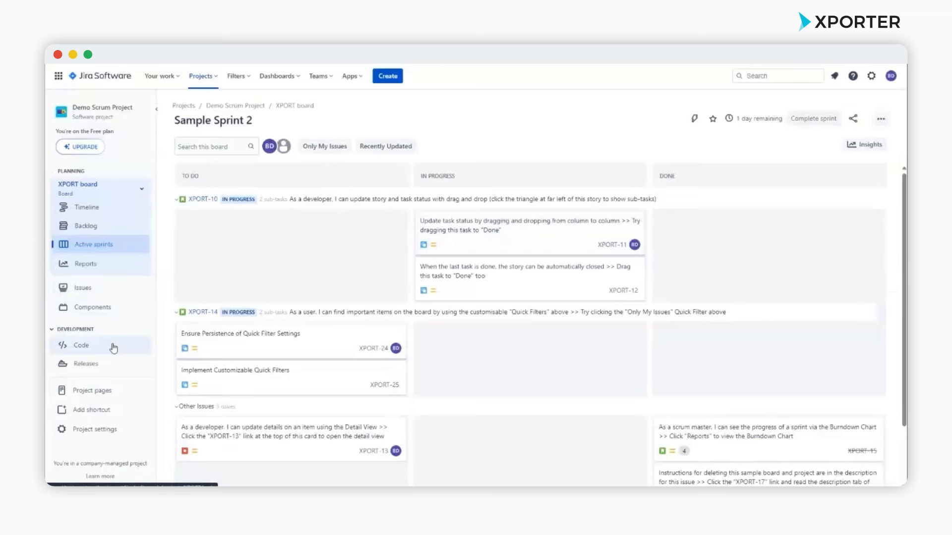
# - In Jira, open the Demo Scrum Project's workflow settings and edit the Xporter Webinar workflow in diagram view
pyautogui.click(114, 434)
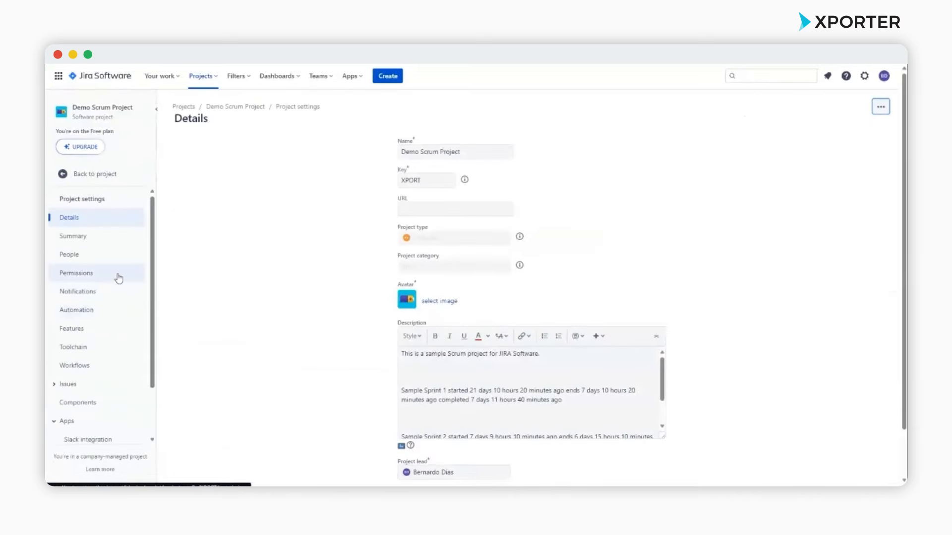
pyautogui.click(107, 369)
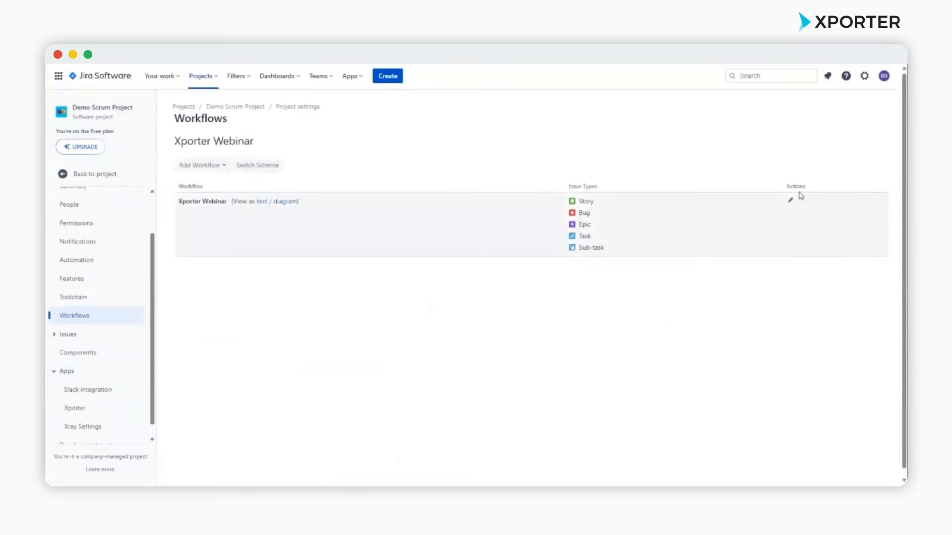
pyautogui.click(790, 202)
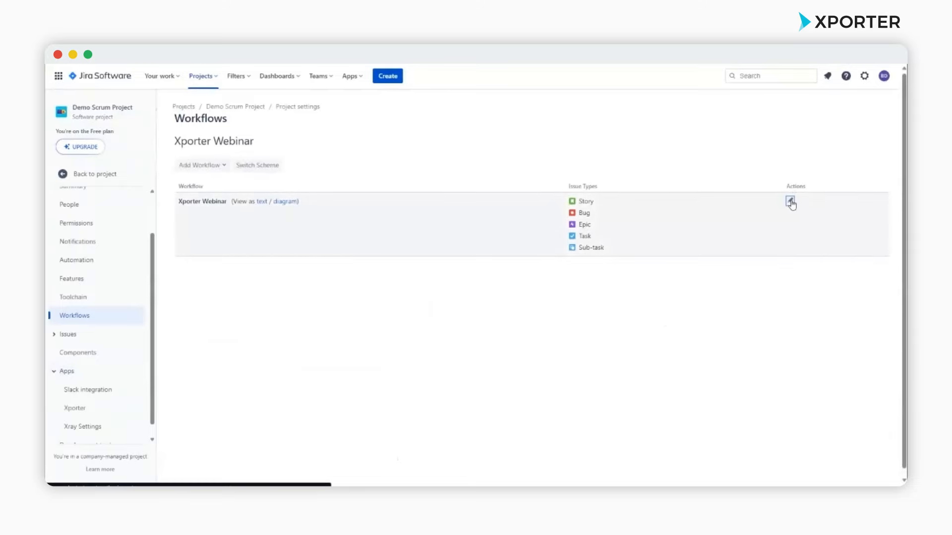
pyautogui.scroll(3, 312, 284)
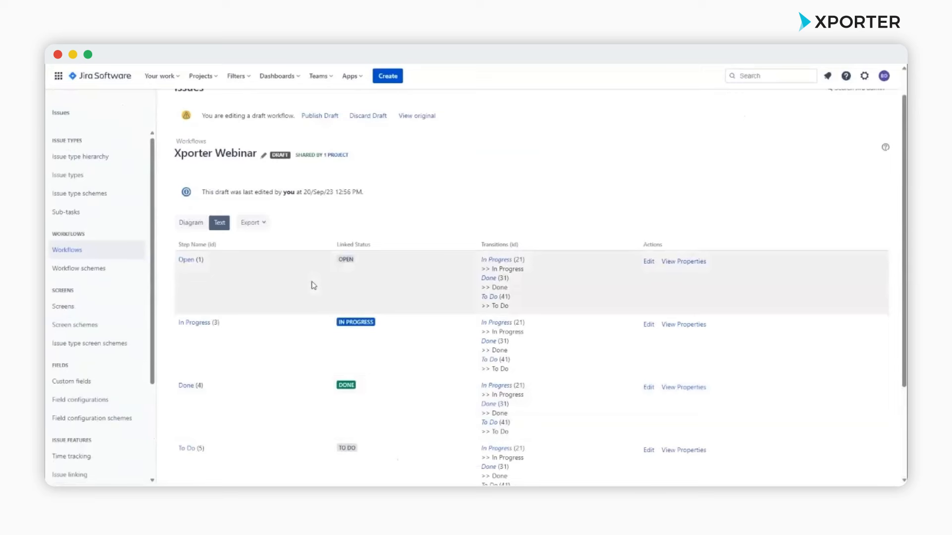
pyautogui.click(193, 223)
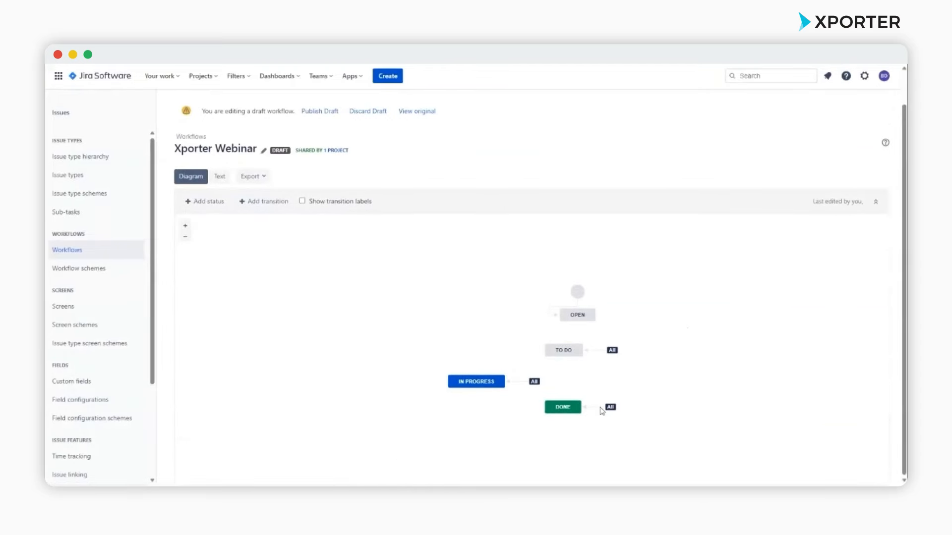
# - Start adding an Xporter Multi-Action post function to the workflow's Done transition
pyautogui.click(601, 408)
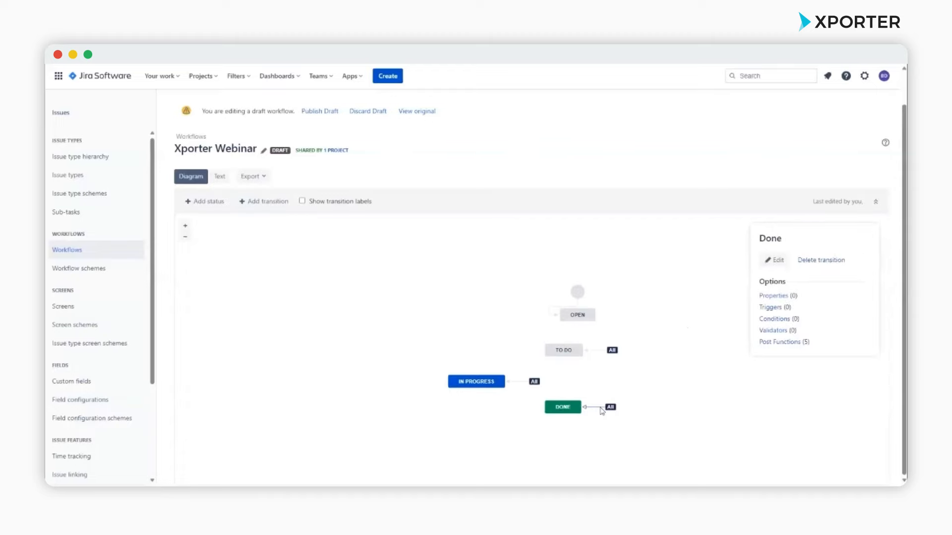
pyautogui.click(783, 343)
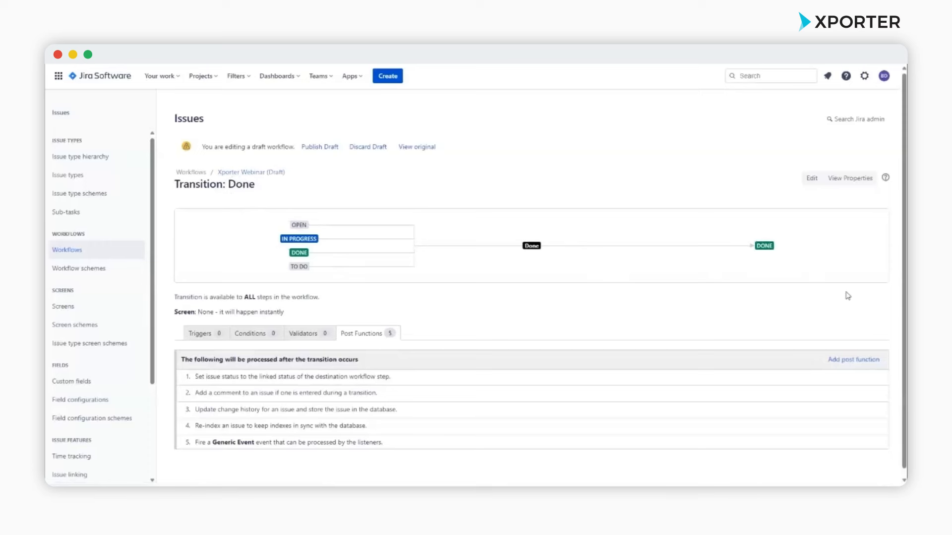
pyautogui.click(844, 367)
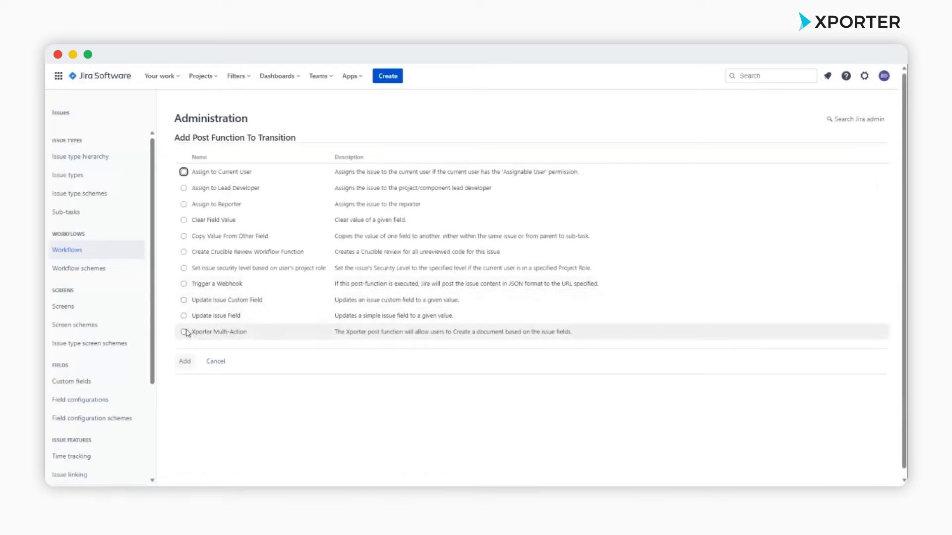
pyautogui.click(183, 332)
pyautogui.click(190, 361)
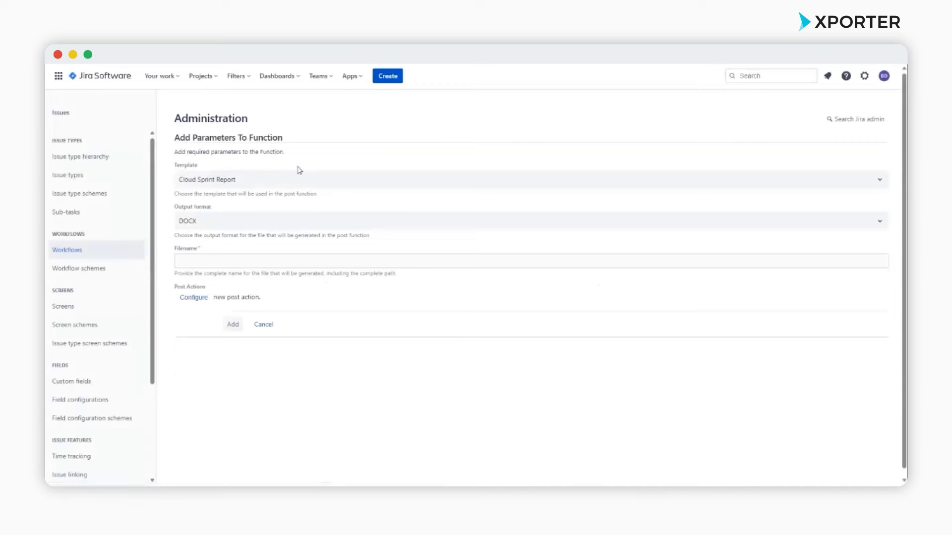
# - Set the post function's template to Issue Details - Webinar, output format to PDF and filename to Issue Details Automated
pyautogui.click(283, 181)
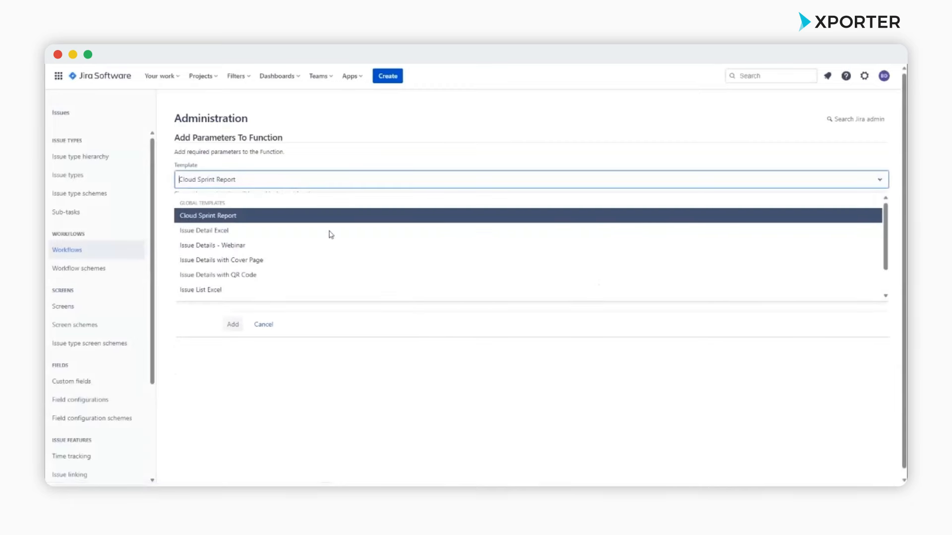
pyautogui.click(286, 247)
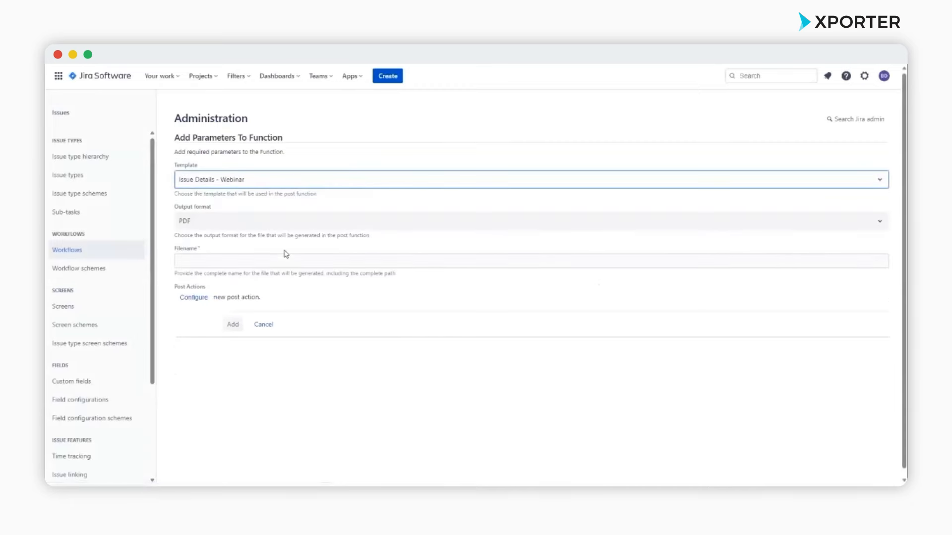
pyautogui.click(219, 221)
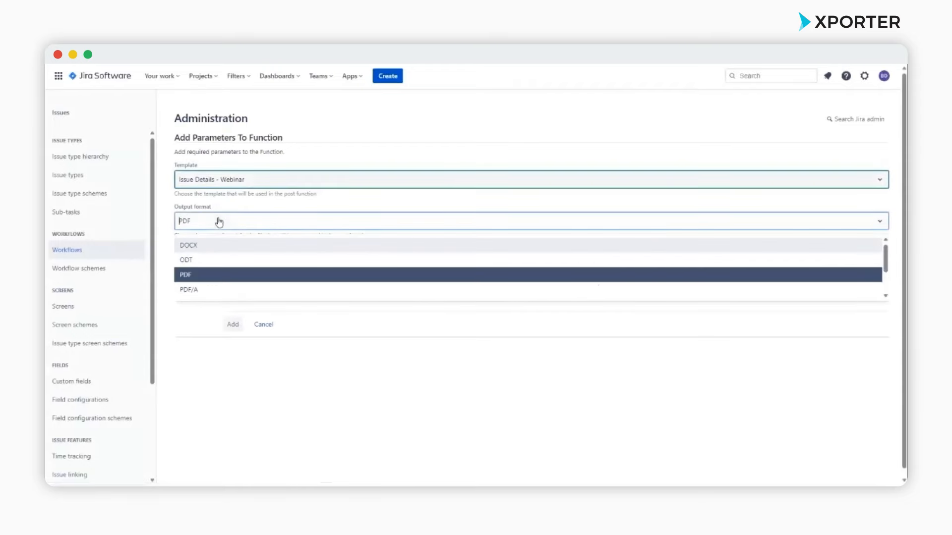
pyautogui.click(211, 276)
pyautogui.click(218, 262)
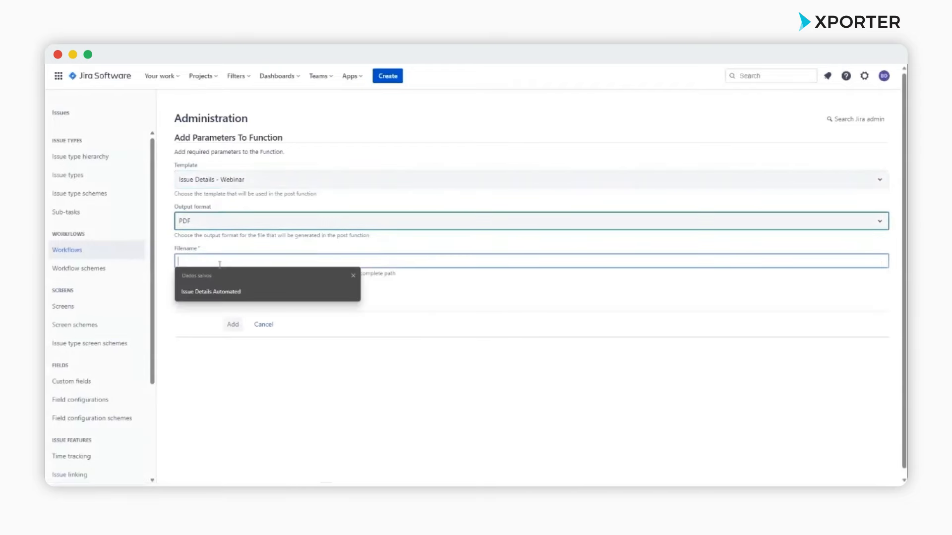
pyautogui.click(230, 293)
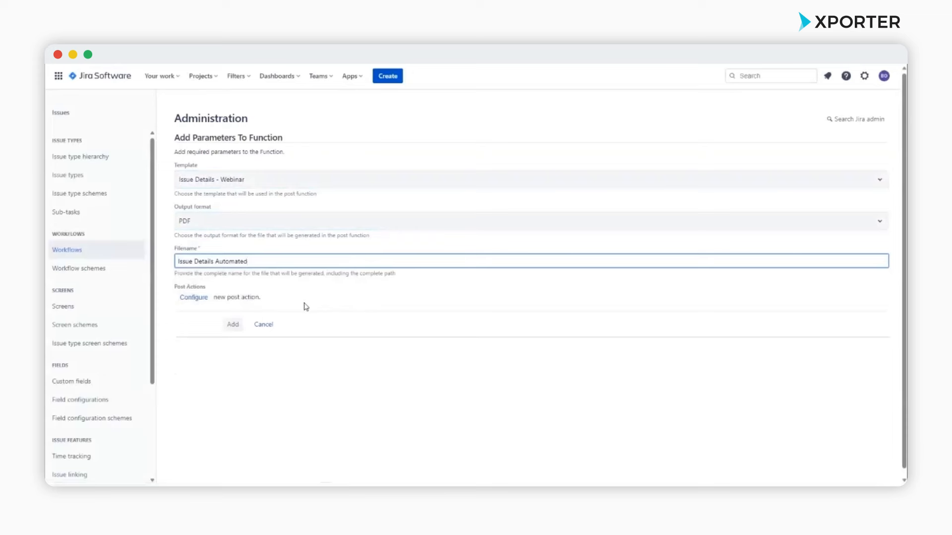
# - Configure an Attach File post action that keeps the default filename, and add the post function to the Done transition
pyautogui.click(194, 299)
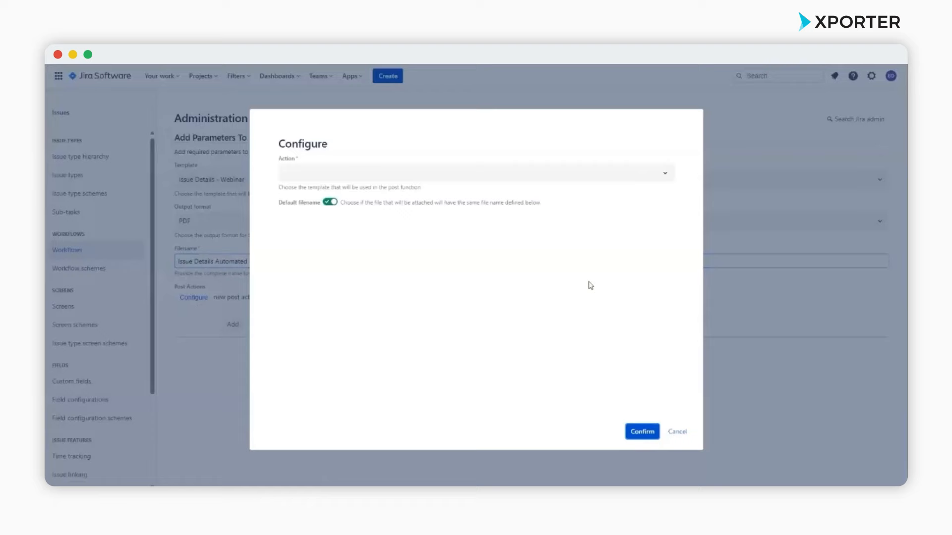
pyautogui.click(498, 176)
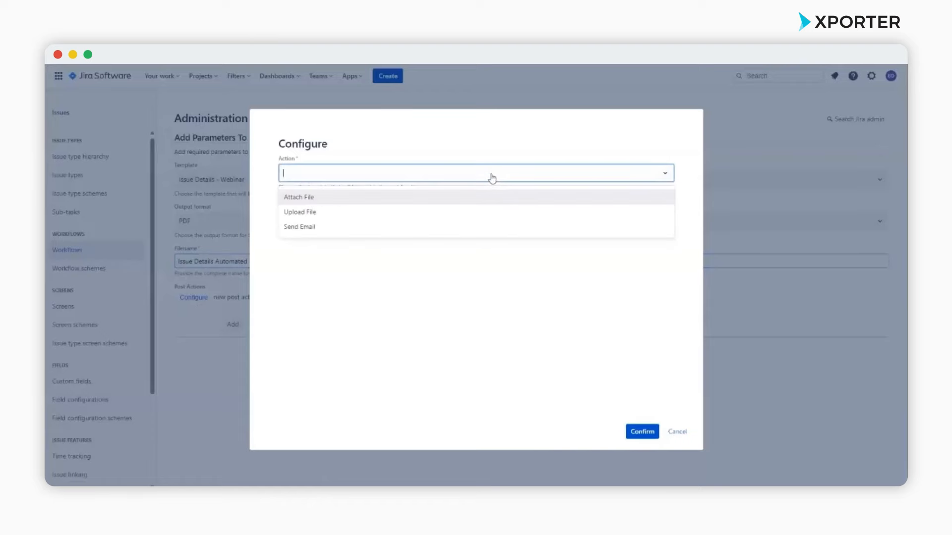
pyautogui.click(341, 201)
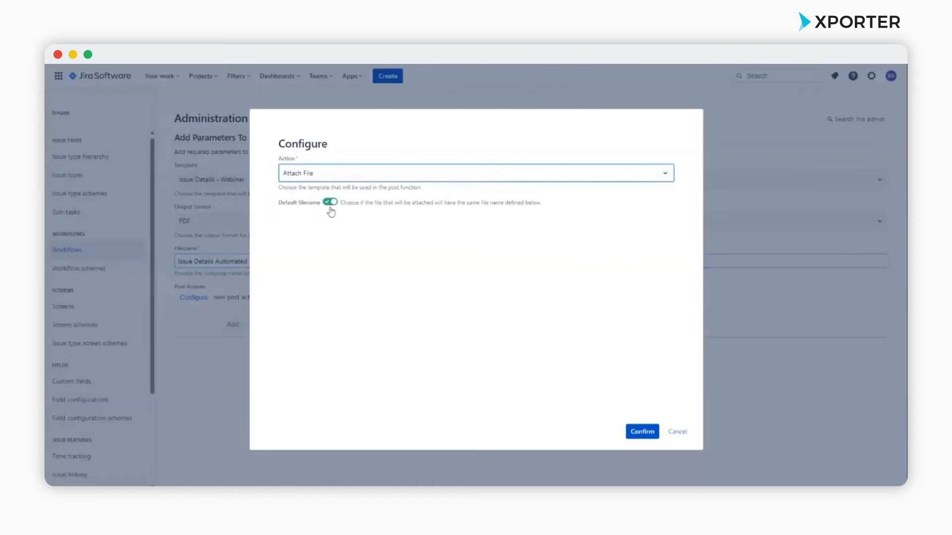
pyautogui.click(330, 203)
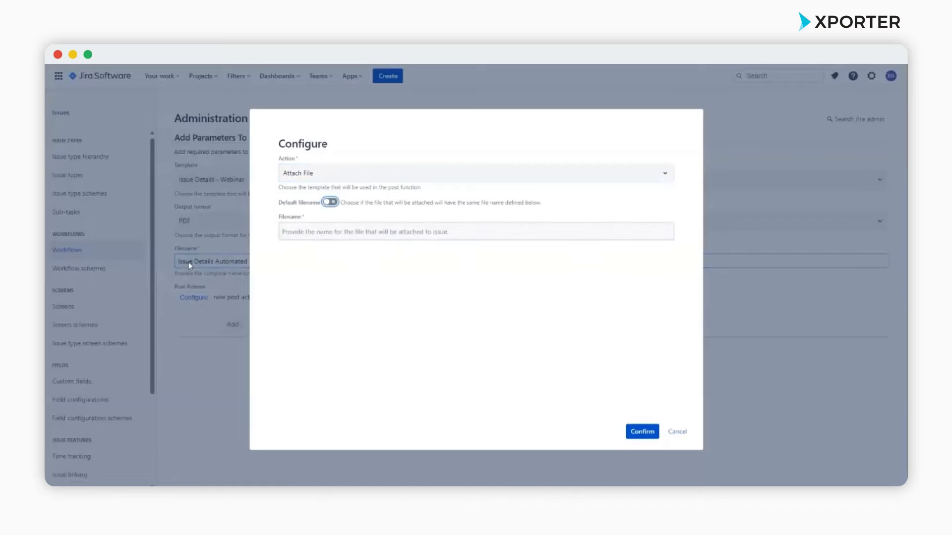
pyautogui.click(333, 206)
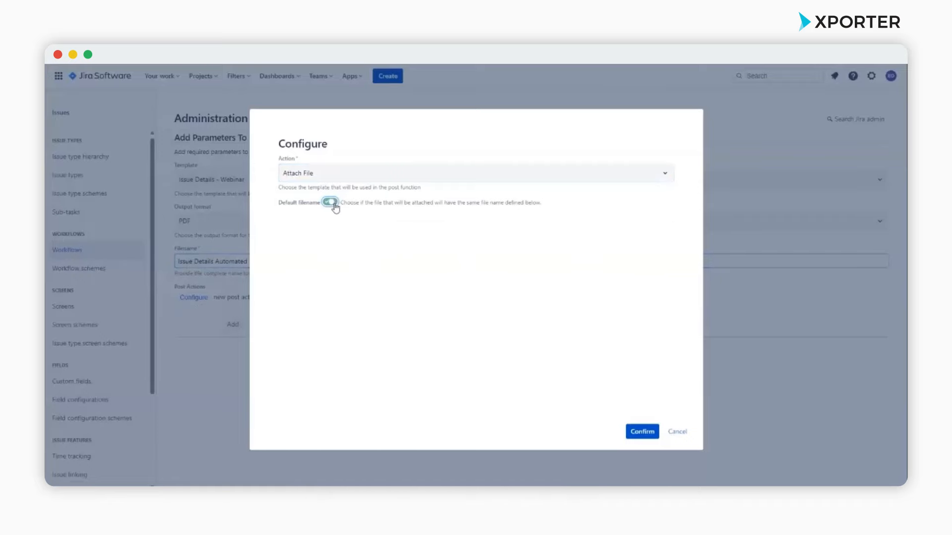
pyautogui.click(643, 432)
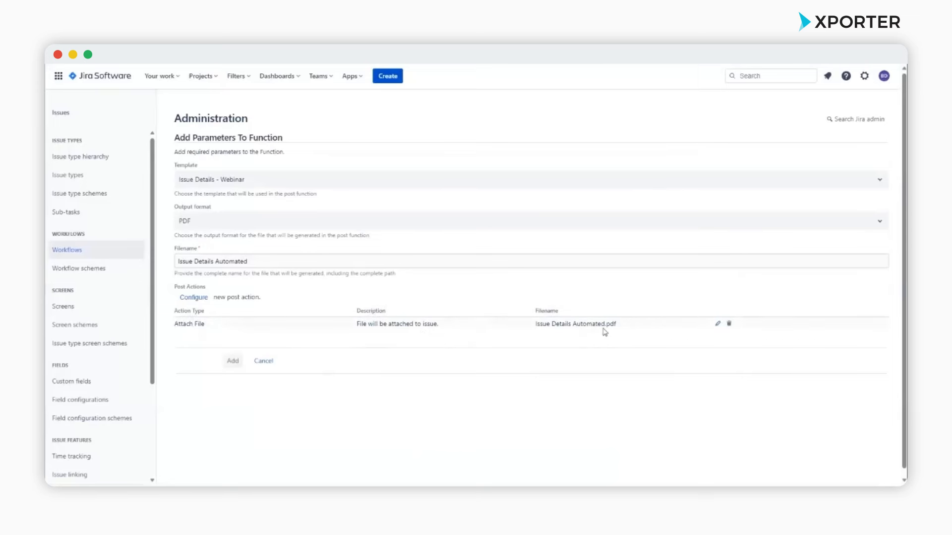
pyautogui.click(231, 361)
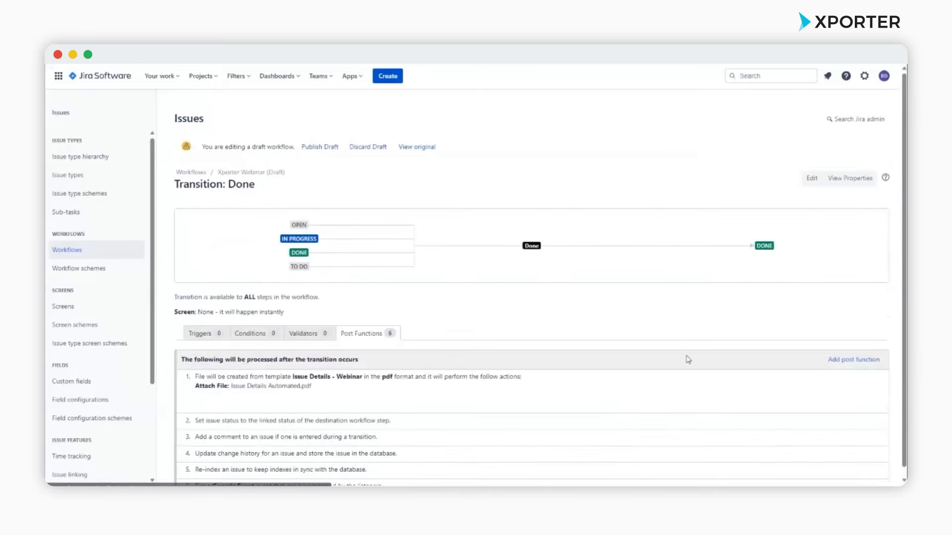
# - Start another Xporter Multi-Action post function on the Done transition with template Issue Details - Webinar and filename Issue Details Automated
pyautogui.click(867, 361)
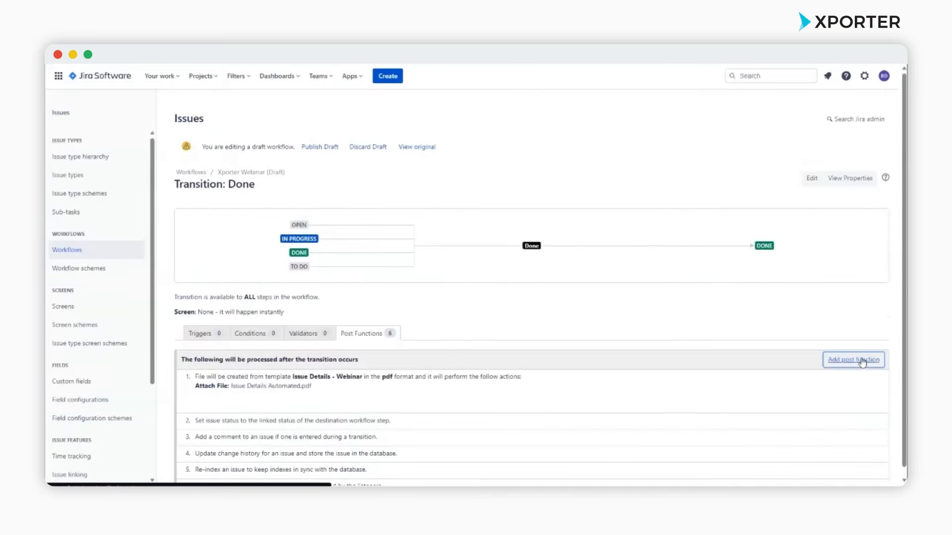
pyautogui.click(183, 331)
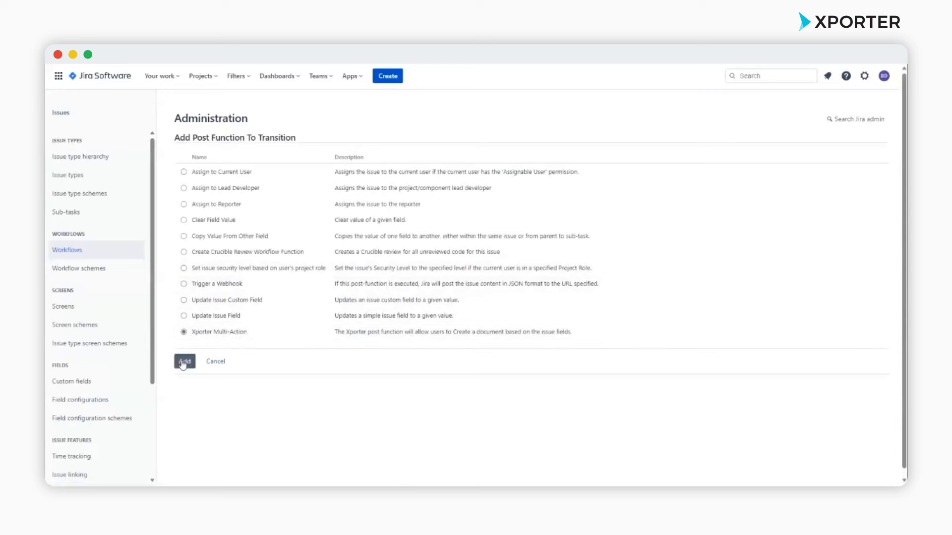
pyautogui.click(184, 361)
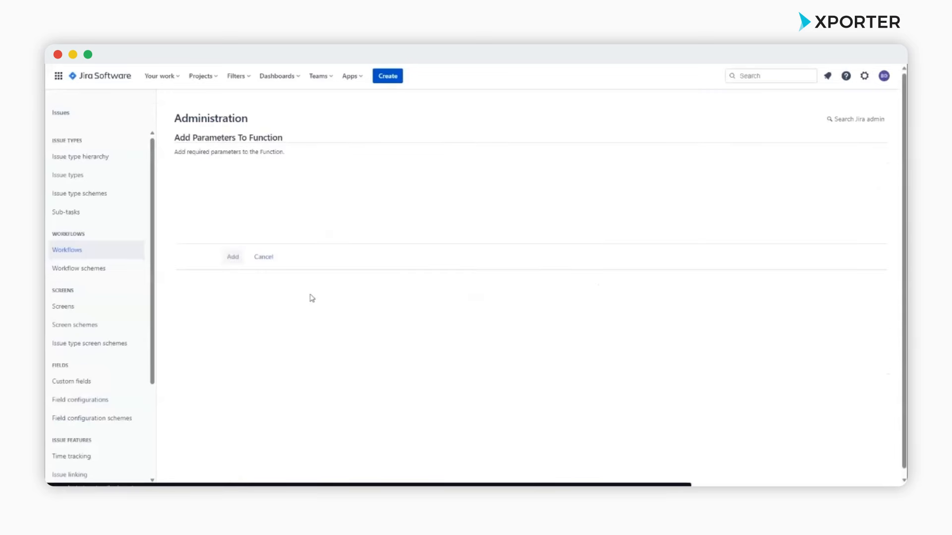
pyautogui.click(267, 186)
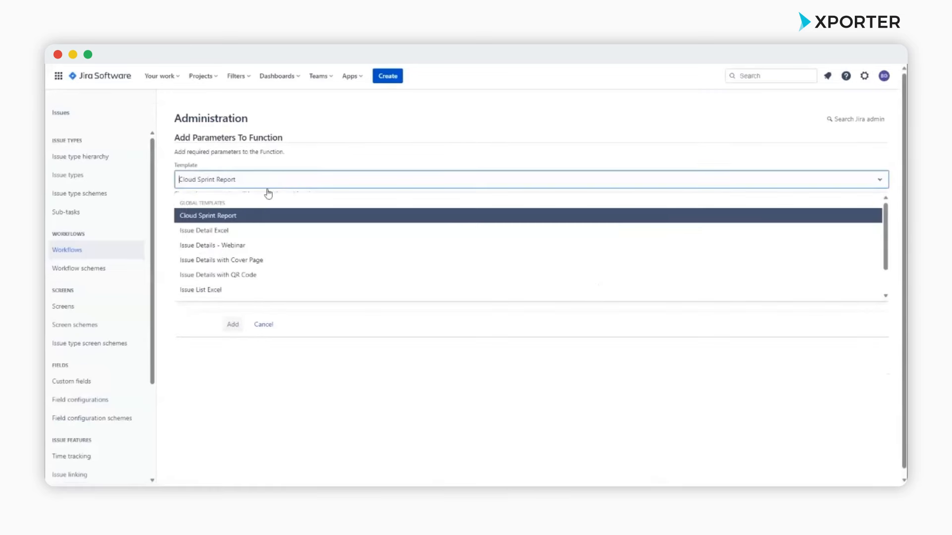
pyautogui.click(245, 247)
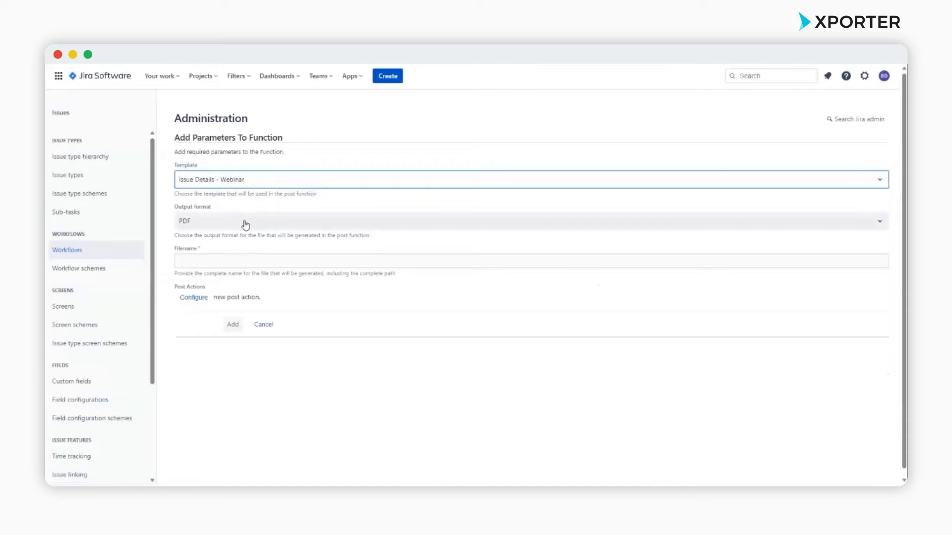
pyautogui.click(246, 260)
pyautogui.click(246, 288)
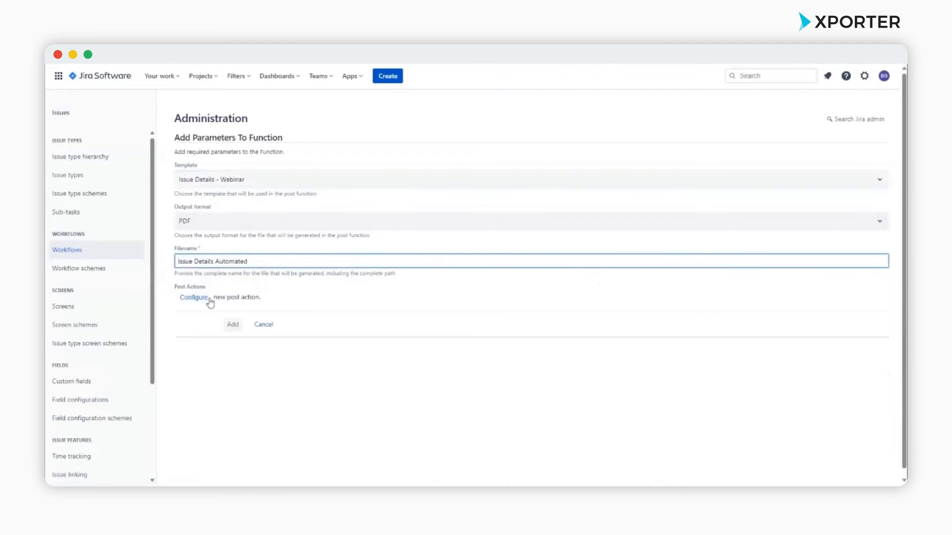
# - Configure a Send Email post action and fill in the recipient's e-mail address
pyautogui.click(194, 297)
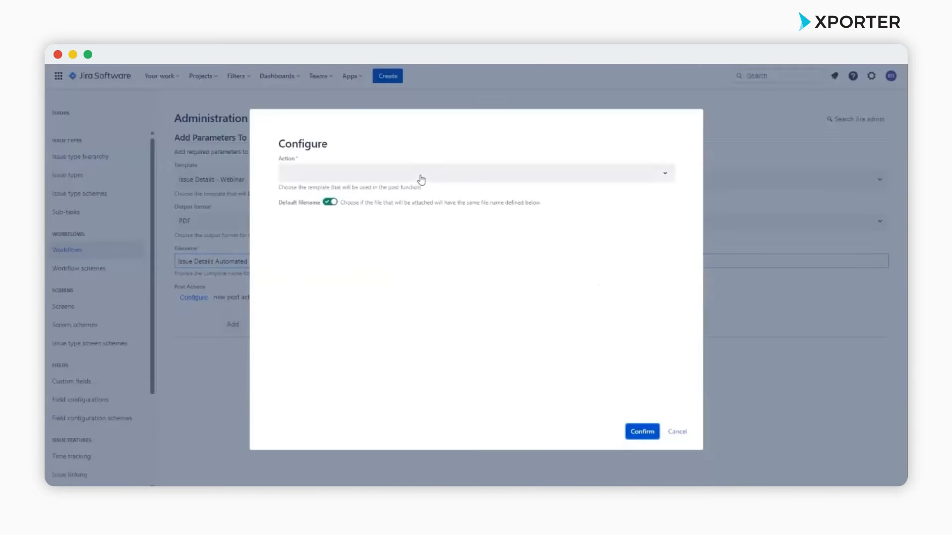
pyautogui.click(421, 175)
pyautogui.click(328, 228)
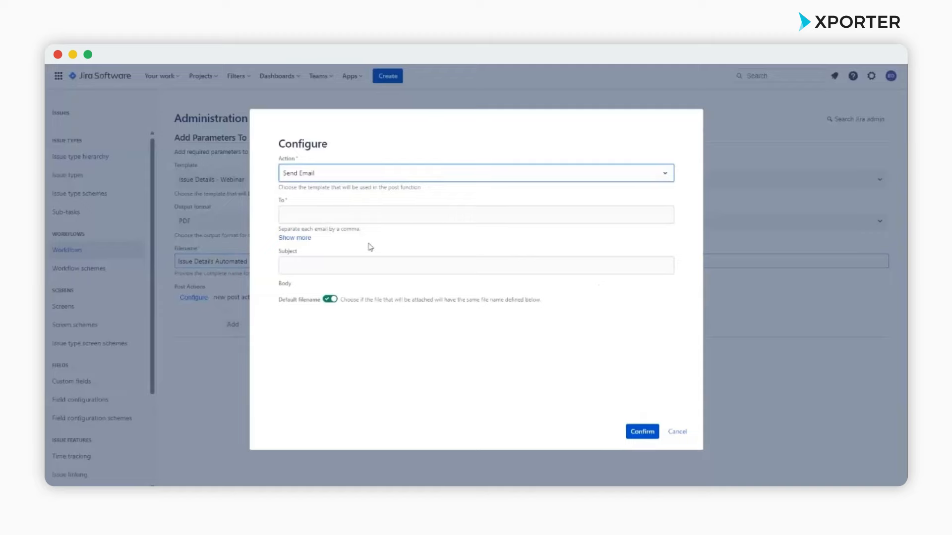
pyautogui.click(358, 215)
pyautogui.click(357, 247)
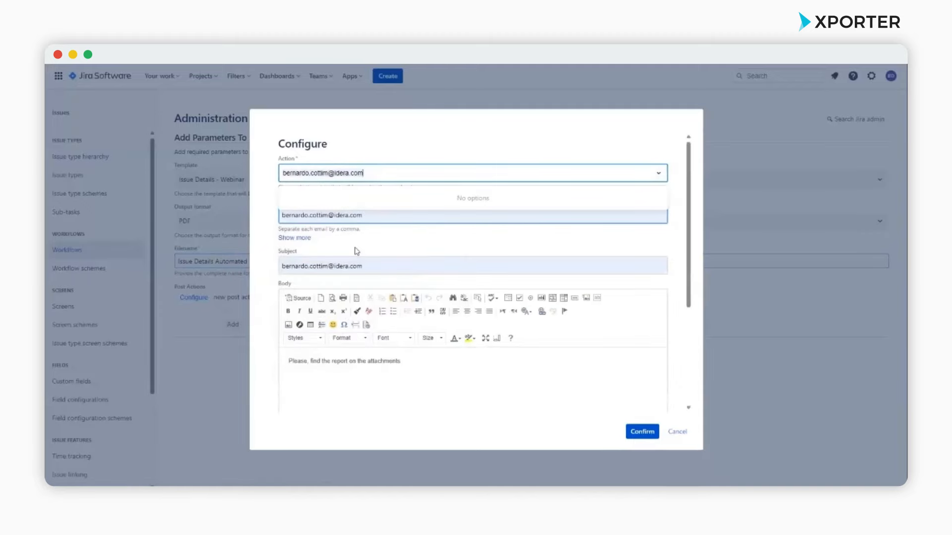
pyautogui.click(439, 137)
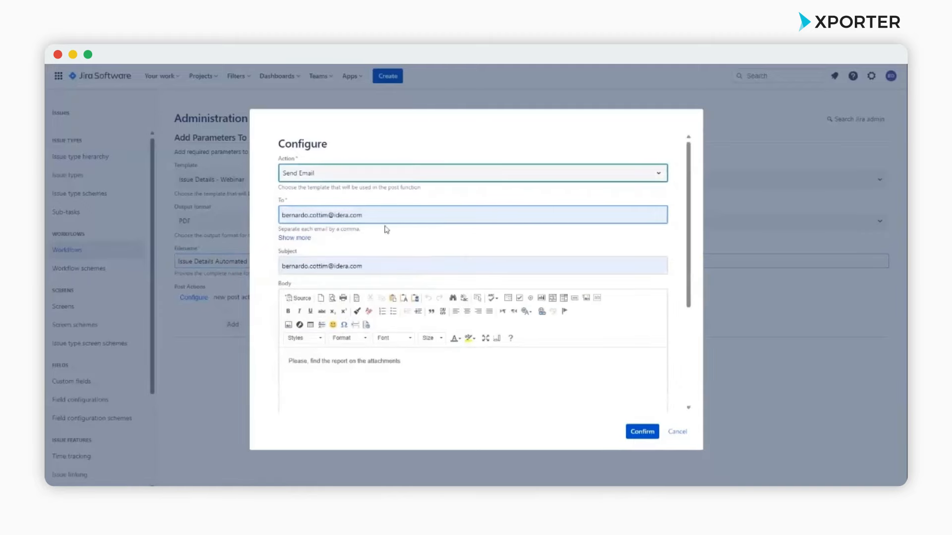
# - Show the additional recipient fields and fill in the Cc and Bcc e-mail addresses
pyautogui.click(300, 240)
pyautogui.click(300, 255)
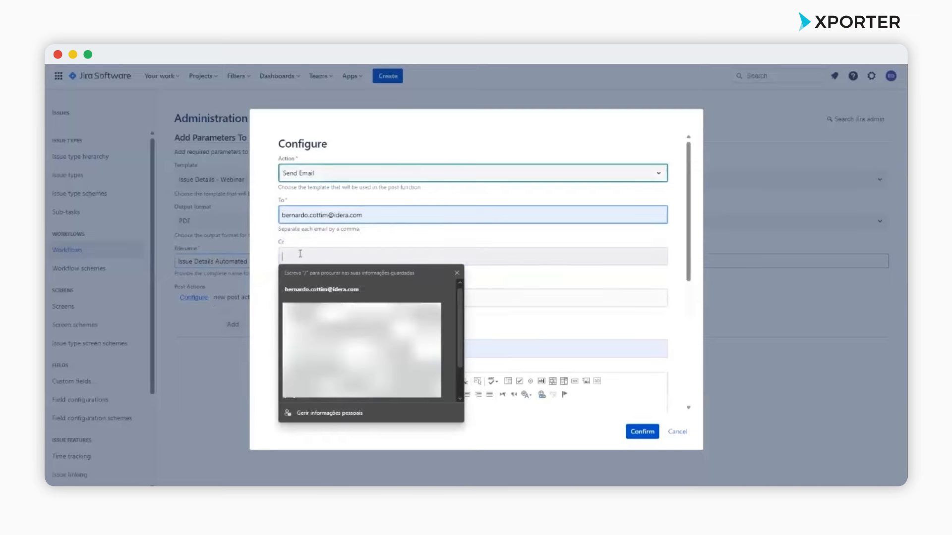
pyautogui.click(364, 290)
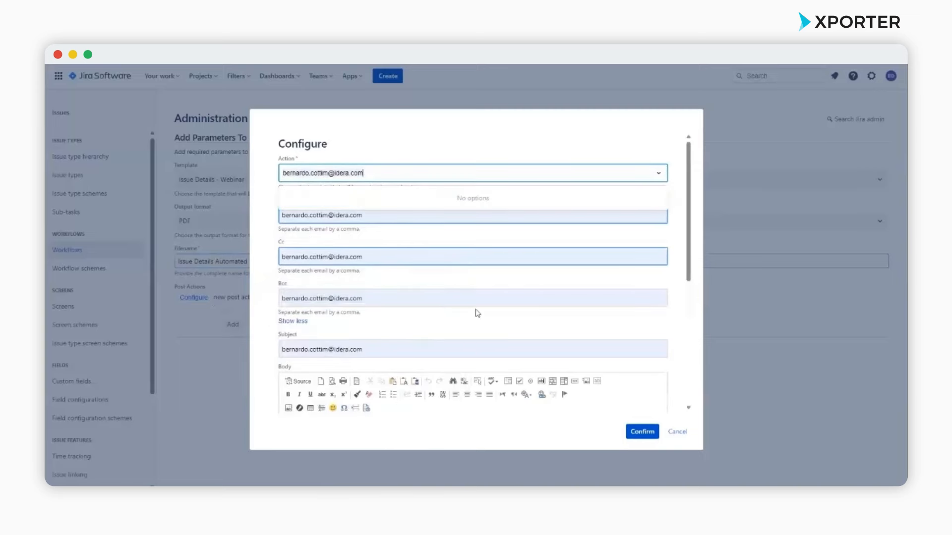
pyautogui.click(380, 289)
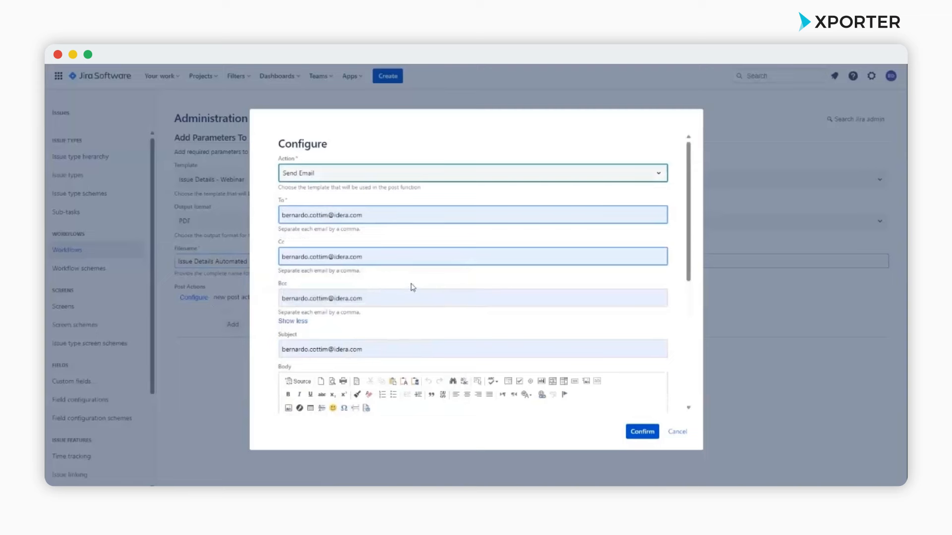
# - Set the e-mail subject to Issue Done, confirm the Send Email action and add the post function to the transition
pyautogui.scroll(-3, 413, 287)
pyautogui.moveTo(368, 266); pyautogui.dragTo(290, 270)
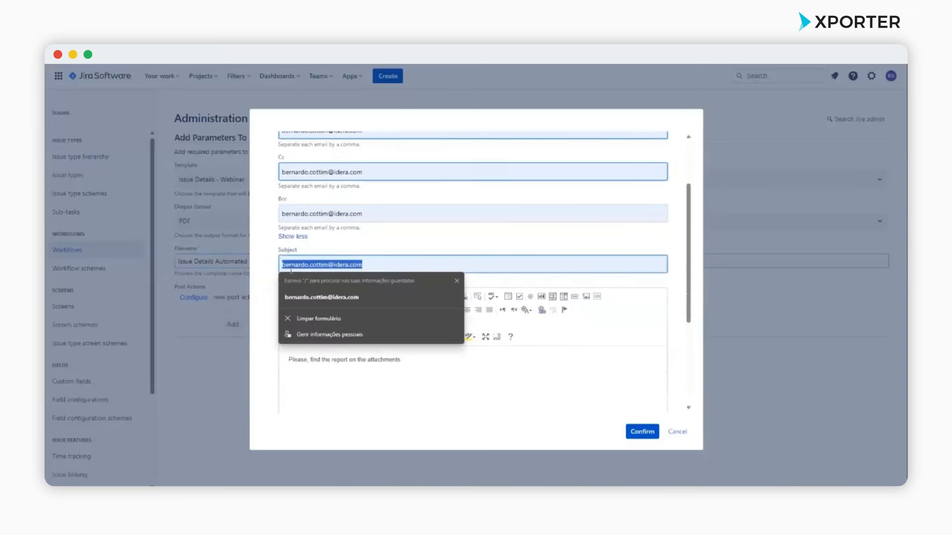
pyautogui.write('Issue Done')
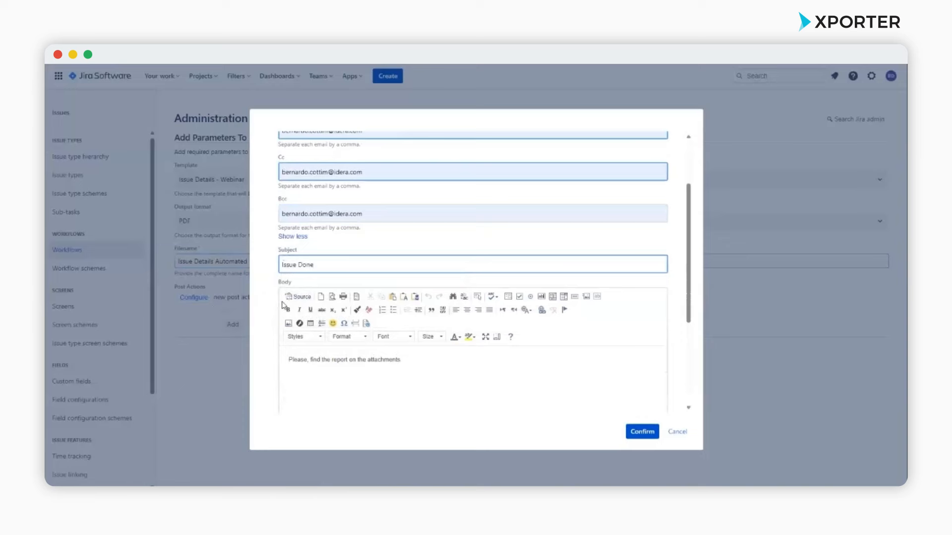
pyautogui.click(426, 391)
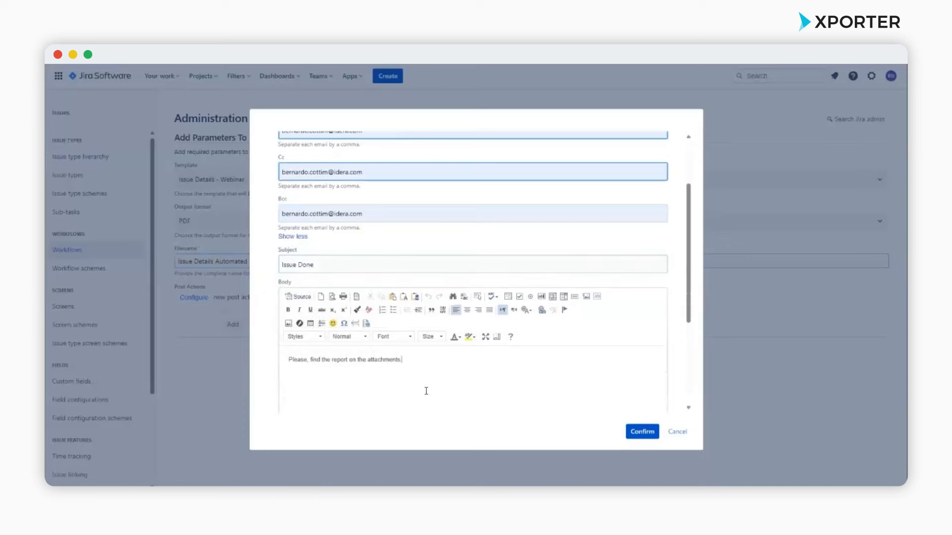
pyautogui.click(648, 433)
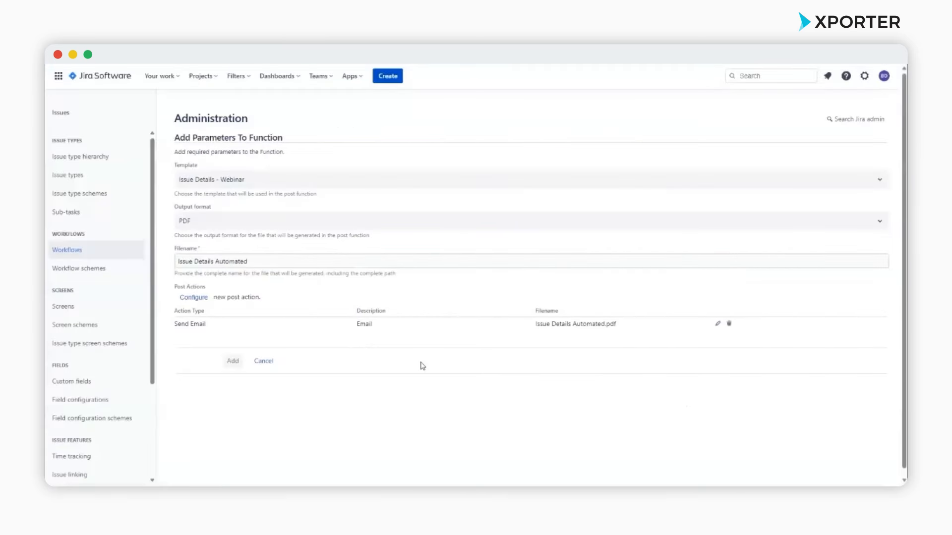
pyautogui.click(230, 362)
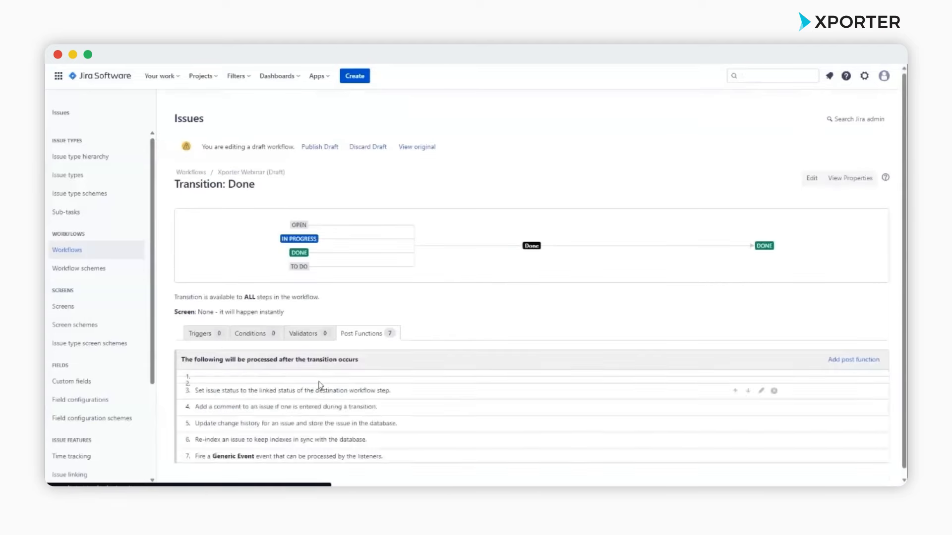
# - Examine the Upload File action's settings in a new Xporter Multi-Action post function, and discard that post function
pyautogui.click(860, 363)
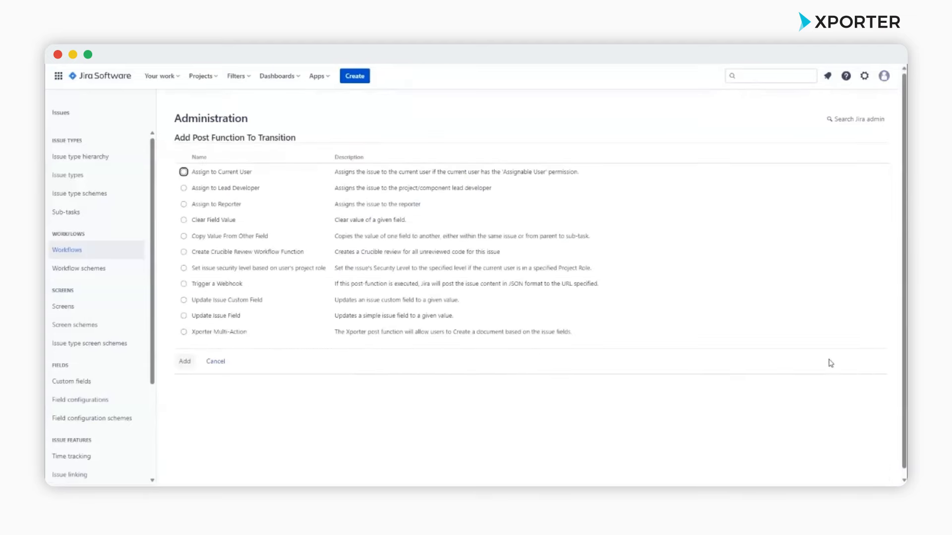
pyautogui.click(183, 332)
pyautogui.click(184, 361)
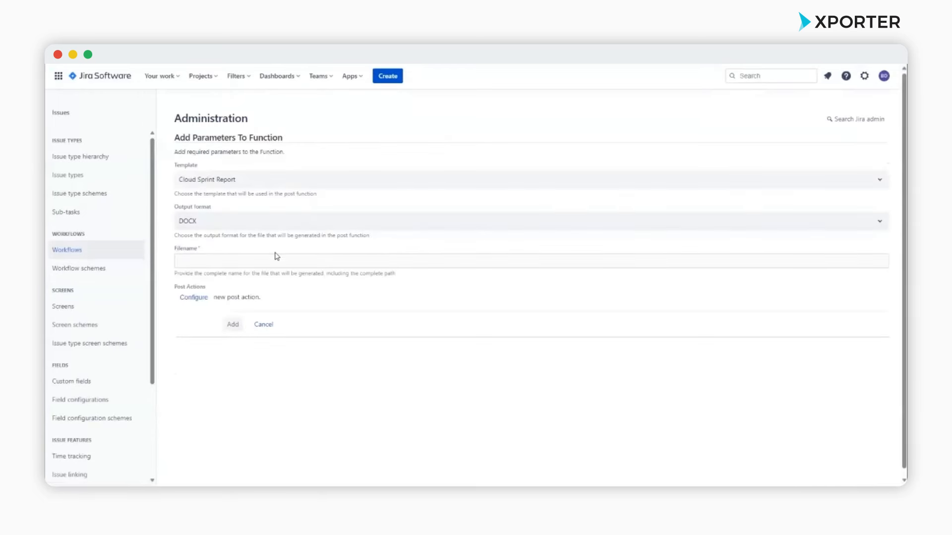
pyautogui.click(196, 300)
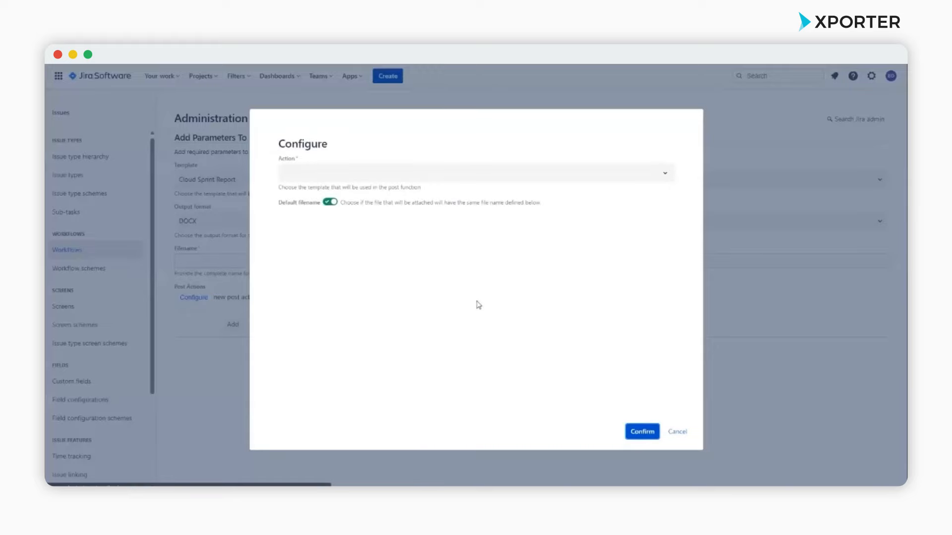
pyautogui.click(464, 179)
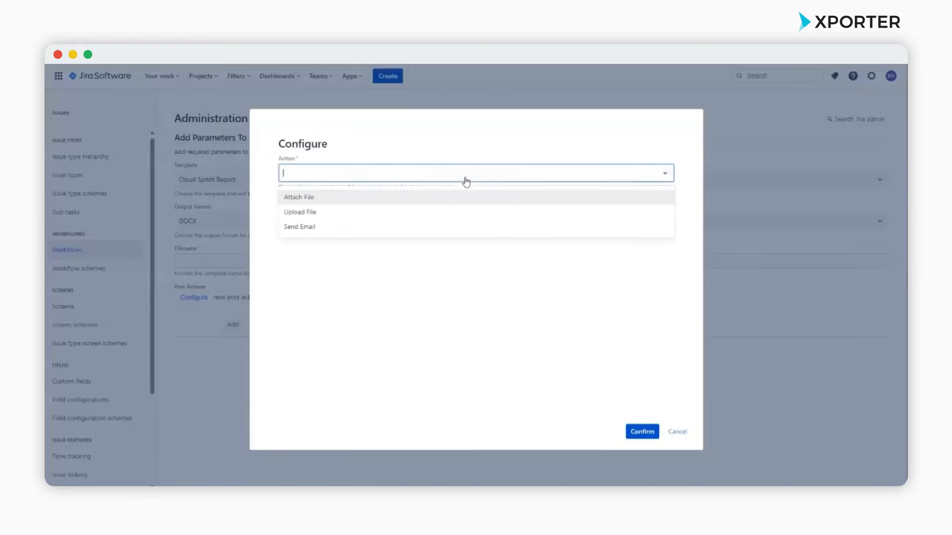
pyautogui.click(362, 218)
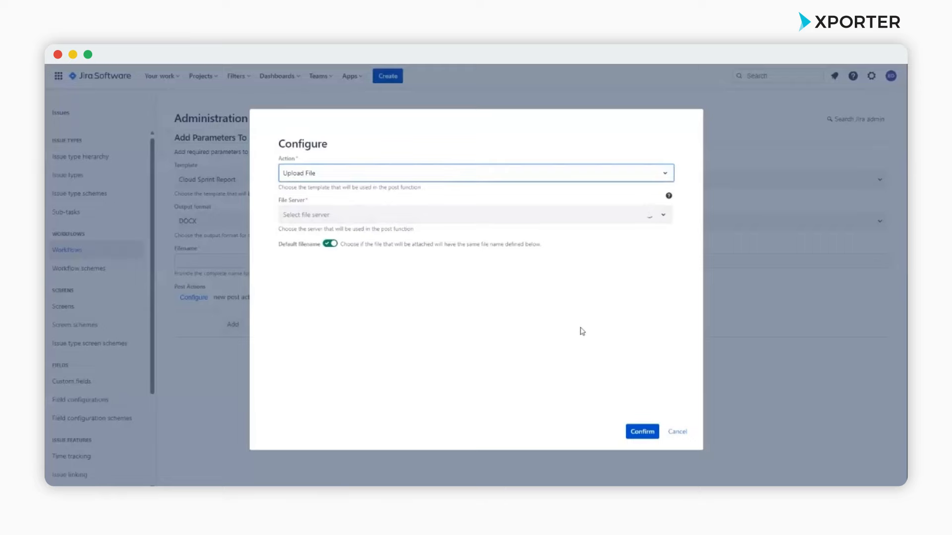
pyautogui.click(677, 432)
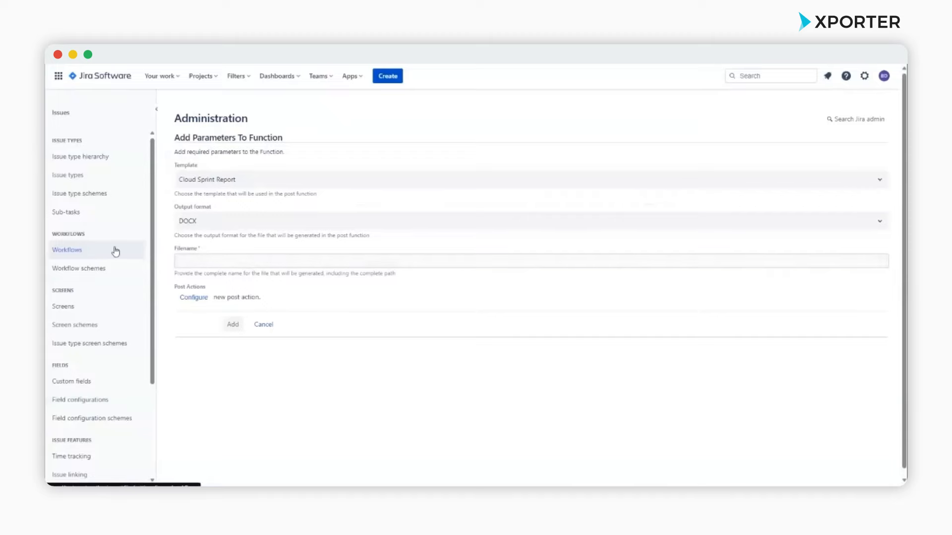
pyautogui.click(264, 329)
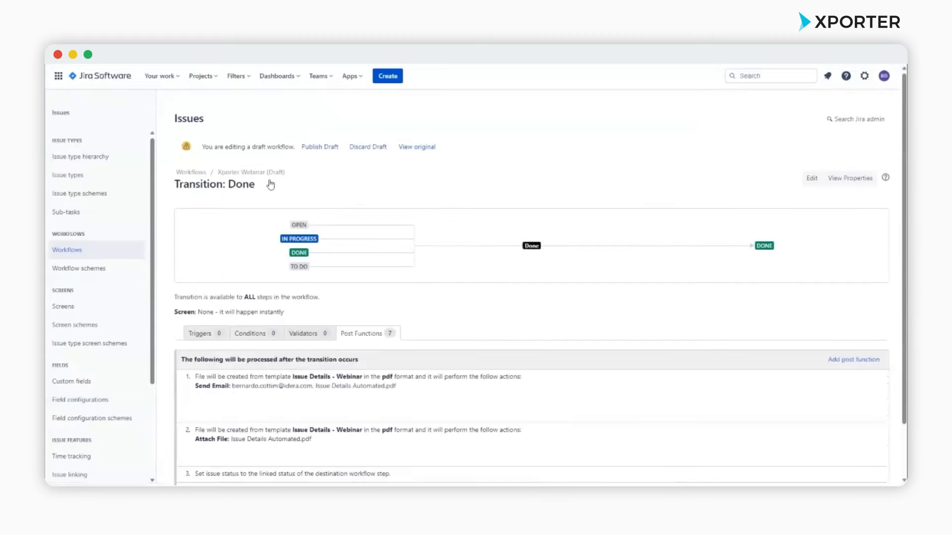
# - Review the Done transition's post functions and publish the Xporter Webinar draft workflow without saving a backup copy
pyautogui.scroll(-2, 369, 296)
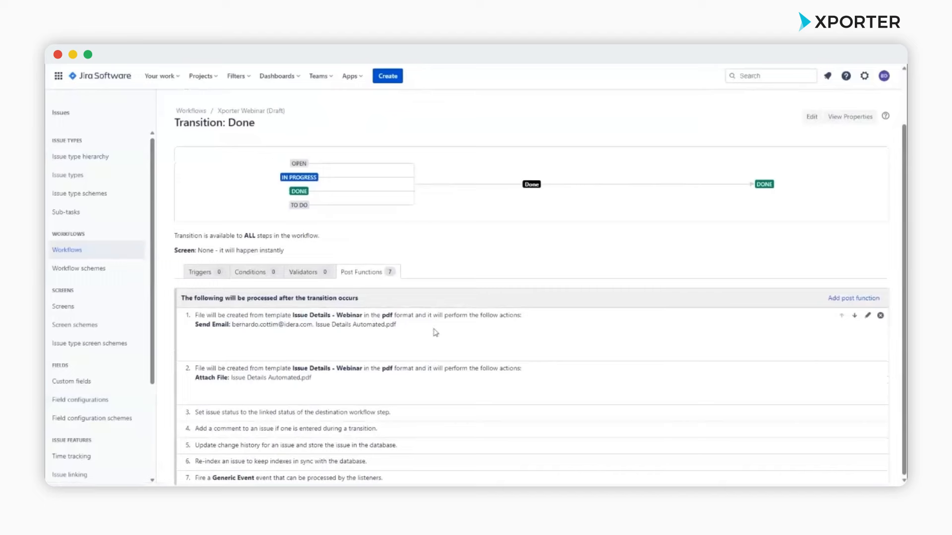
pyautogui.scroll(2, 345, 141)
pyautogui.click(331, 148)
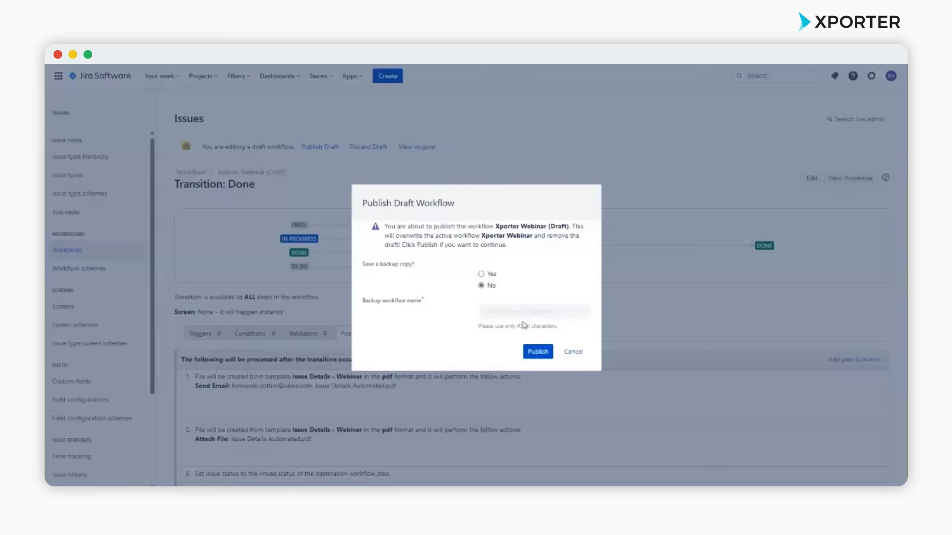
pyautogui.click(537, 351)
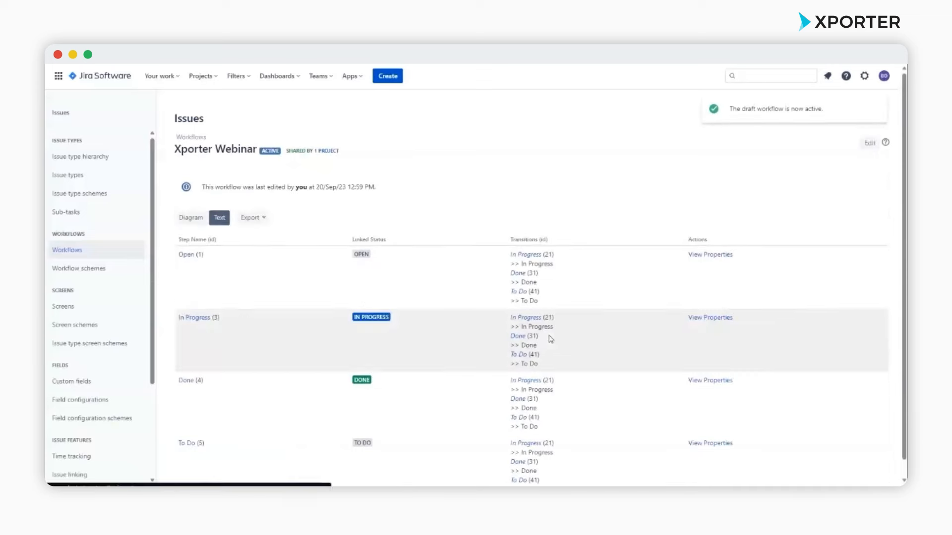
# - Open issue XPORT-14 from the Demo Scrum Project's active sprint board and review its description and subtasks
pyautogui.click(210, 79)
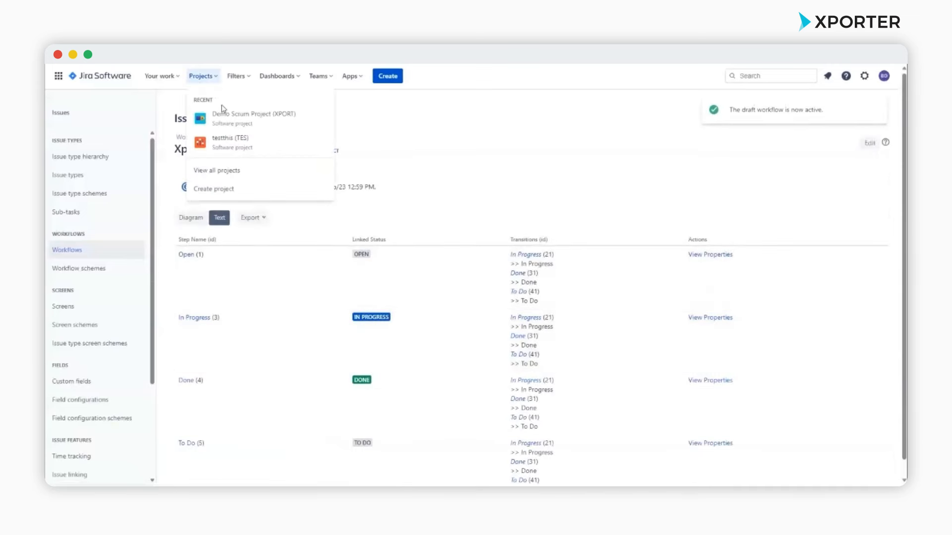
pyautogui.click(224, 111)
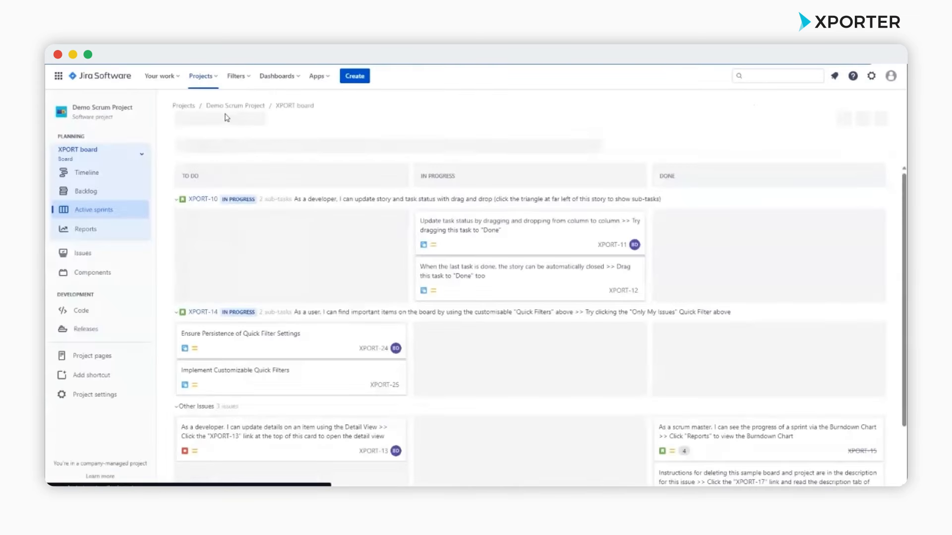
pyautogui.click(210, 313)
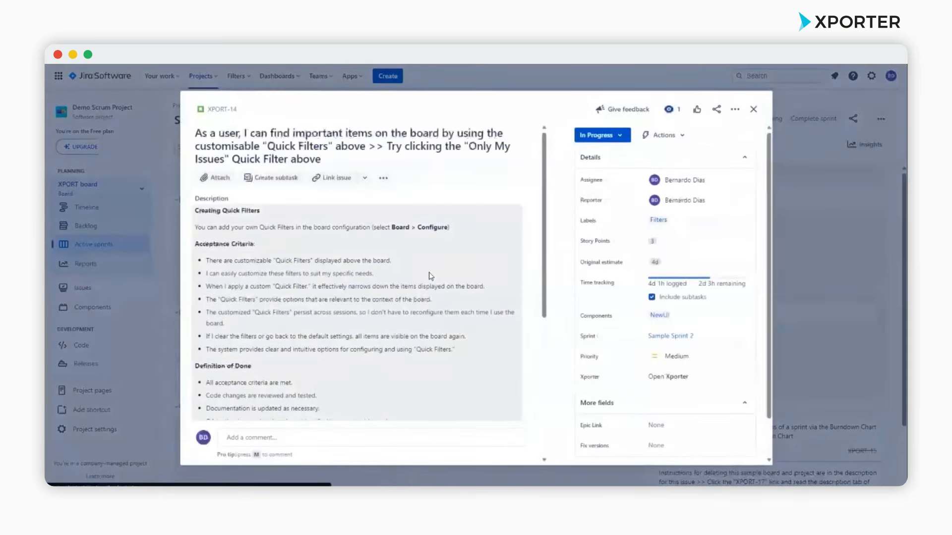
pyautogui.scroll(-3, 431, 277)
pyautogui.scroll(-1, 434, 282)
pyautogui.scroll(-3, 435, 284)
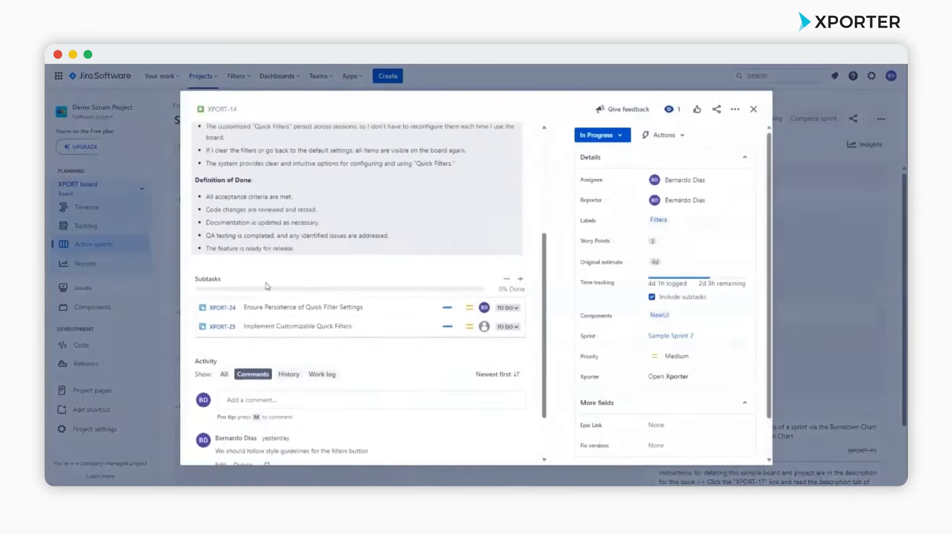
# - Change the status of XPORT-14 to Done and close the issue view
pyautogui.scroll(10, 329, 381)
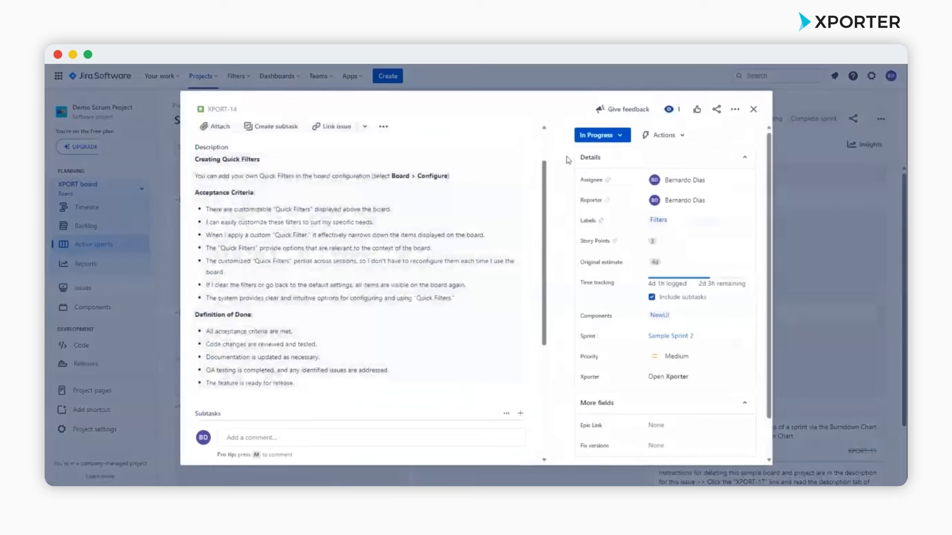
pyautogui.click(618, 136)
pyautogui.click(595, 171)
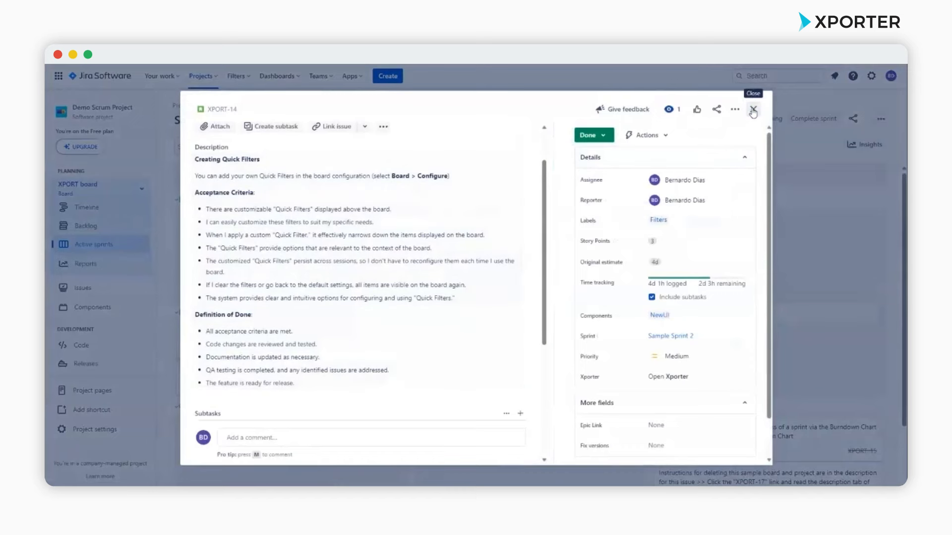
pyautogui.click(753, 110)
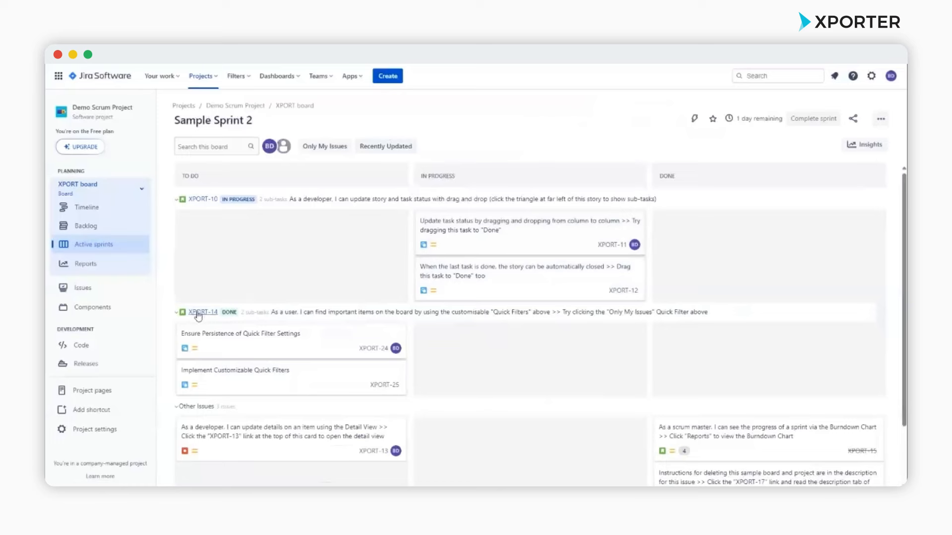
# - Open XPORT-14 again, read through its attached Issue Details Automated.pdf, and close the document preview
pyautogui.moveTo(511, 495)
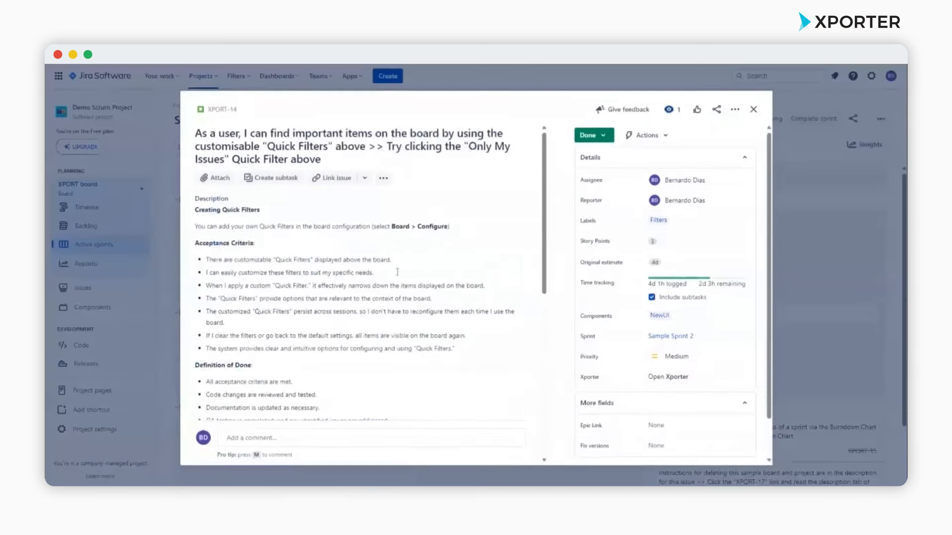
pyautogui.scroll(-5, 300, 395)
pyautogui.scroll(-3, 288, 357)
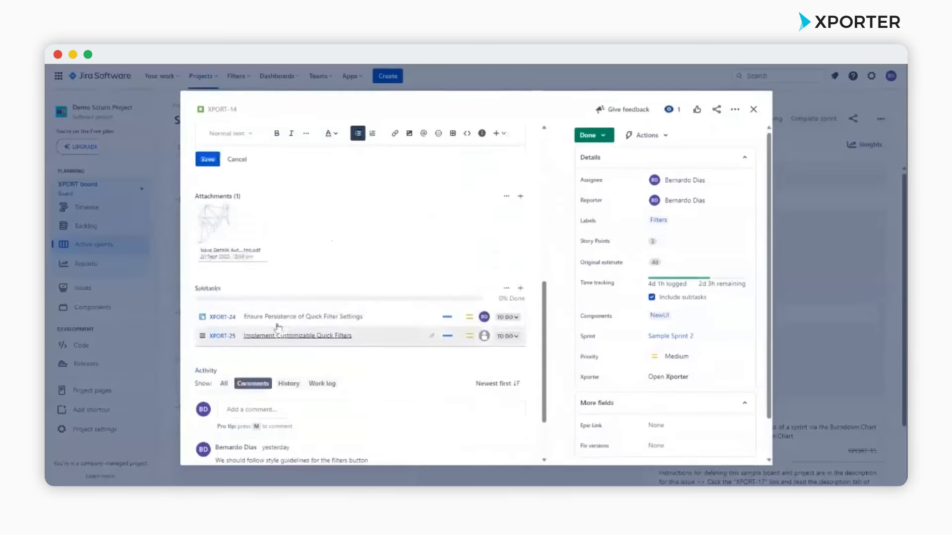
pyautogui.click(229, 229)
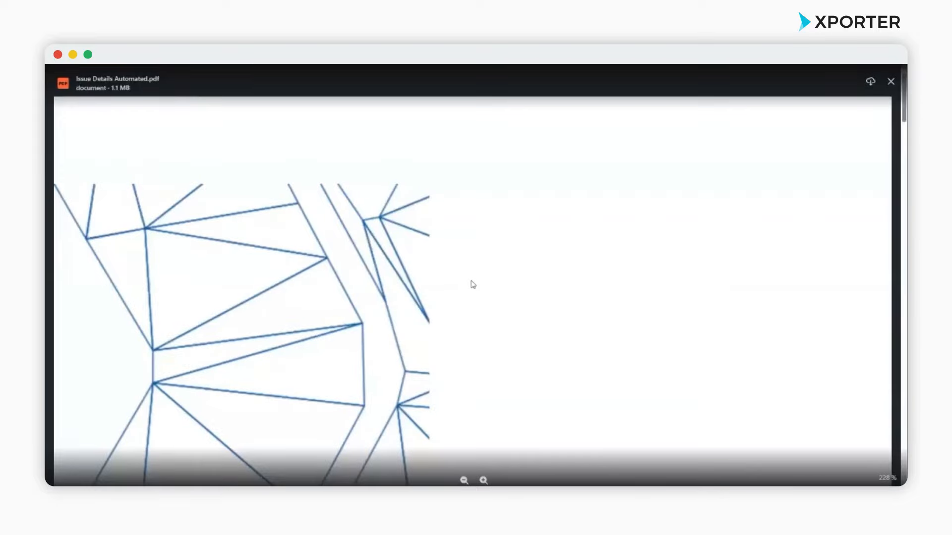
pyautogui.scroll(-10, 470, 283)
pyautogui.scroll(-18, 488, 286)
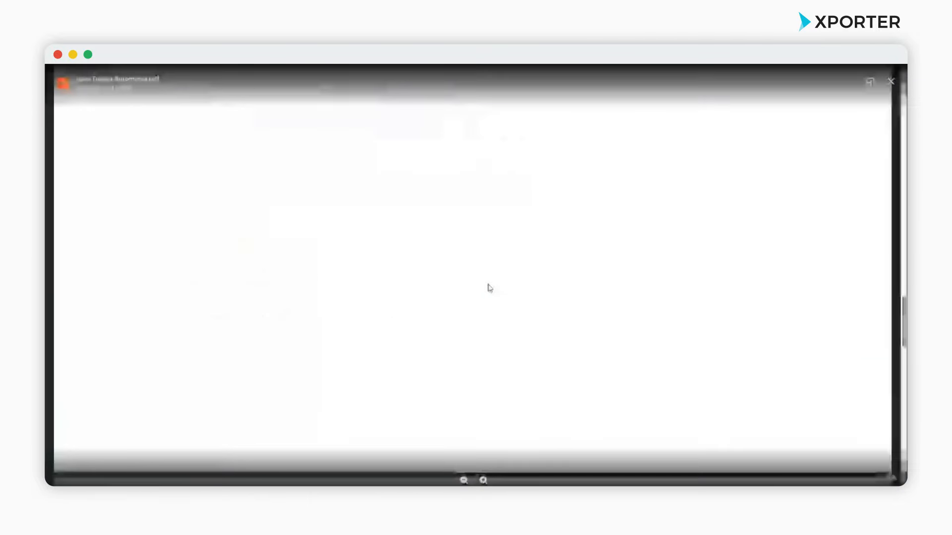
pyautogui.scroll(13, 487, 292)
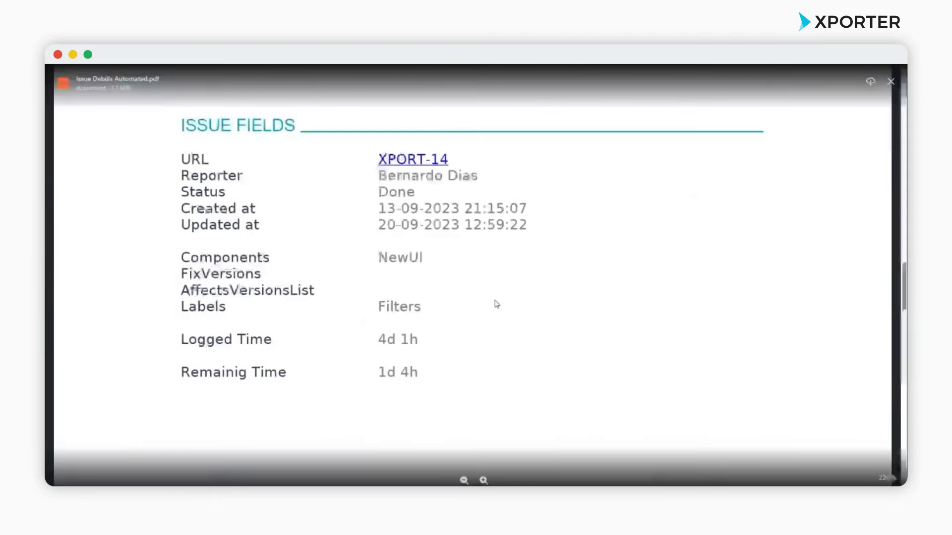
pyautogui.scroll(-5, 497, 303)
pyautogui.scroll(-5, 496, 302)
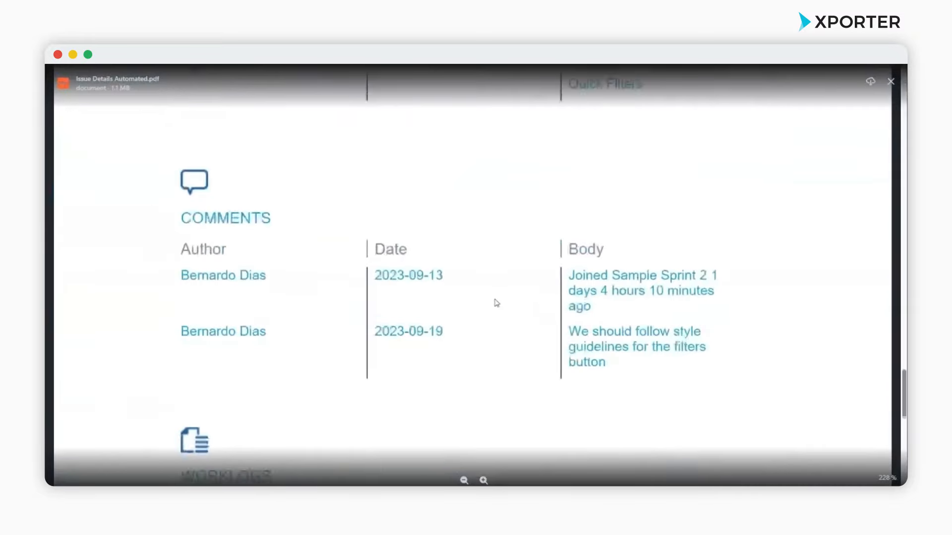
pyautogui.click(891, 81)
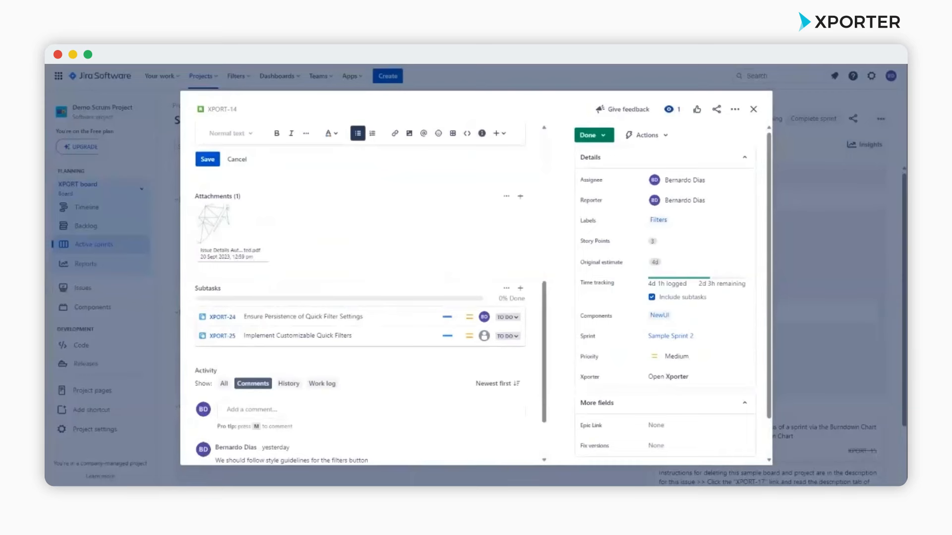
# - Switch to Gmail, review the Issue Details Automated.pdf attached to the Xporter report e-mail, and return to Jira, closing the XPORT-14 view
pyautogui.moveTo(906, 188); pyautogui.dragTo(523, 45)
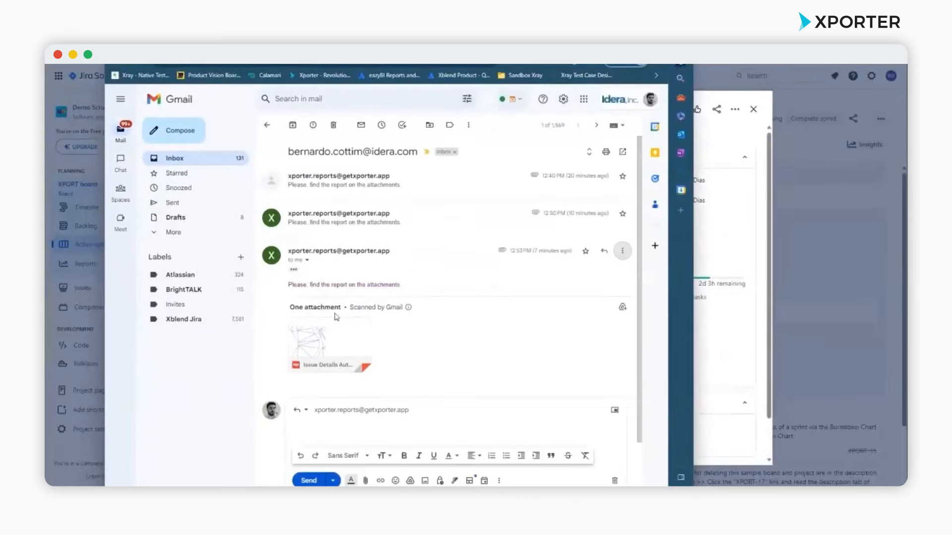
pyautogui.click(325, 342)
pyautogui.scroll(-6, 404, 282)
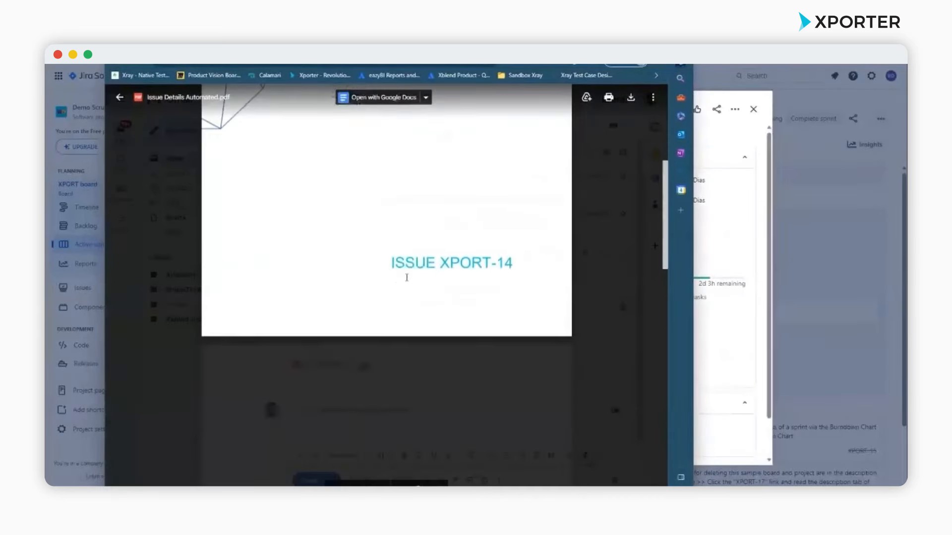
pyautogui.scroll(-4, 516, 250)
pyautogui.scroll(2, 479, 192)
pyautogui.scroll(-5, 479, 192)
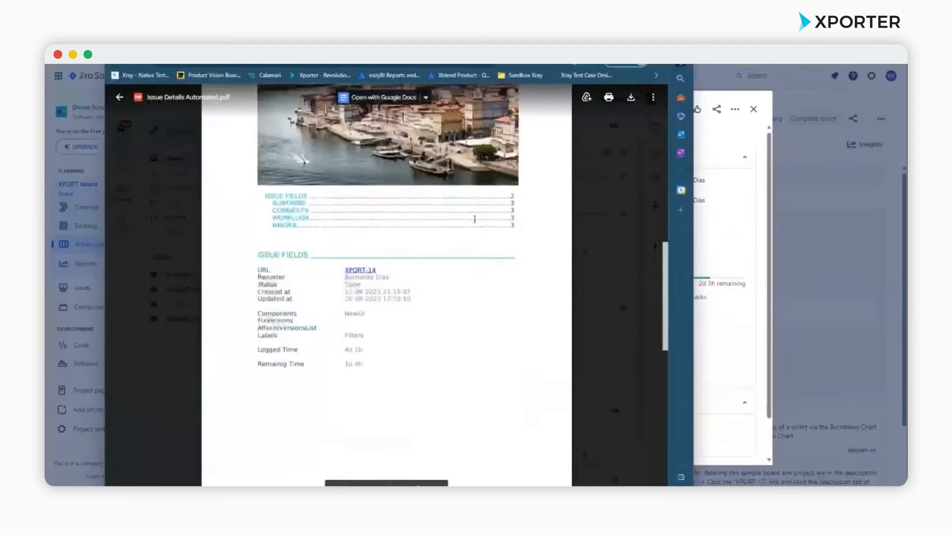
pyautogui.scroll(-5, 457, 231)
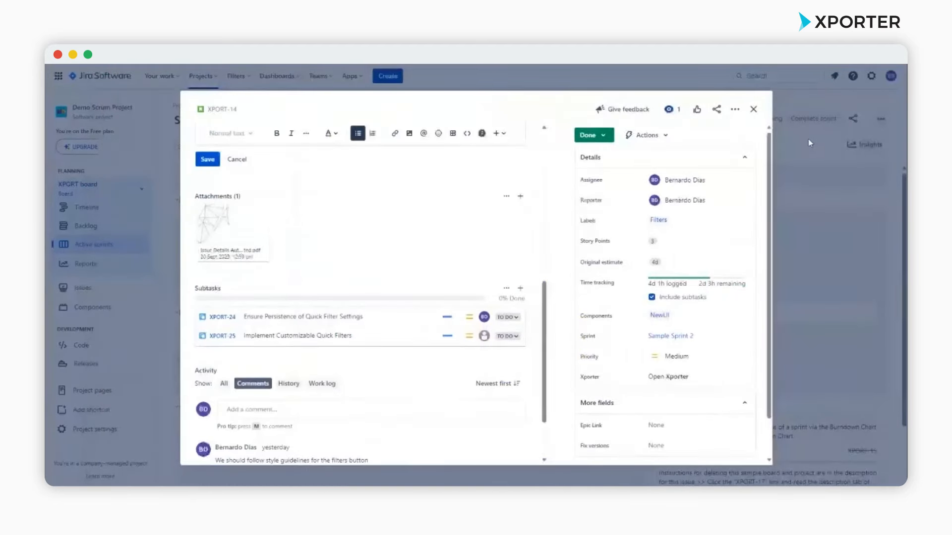
pyautogui.click(808, 139)
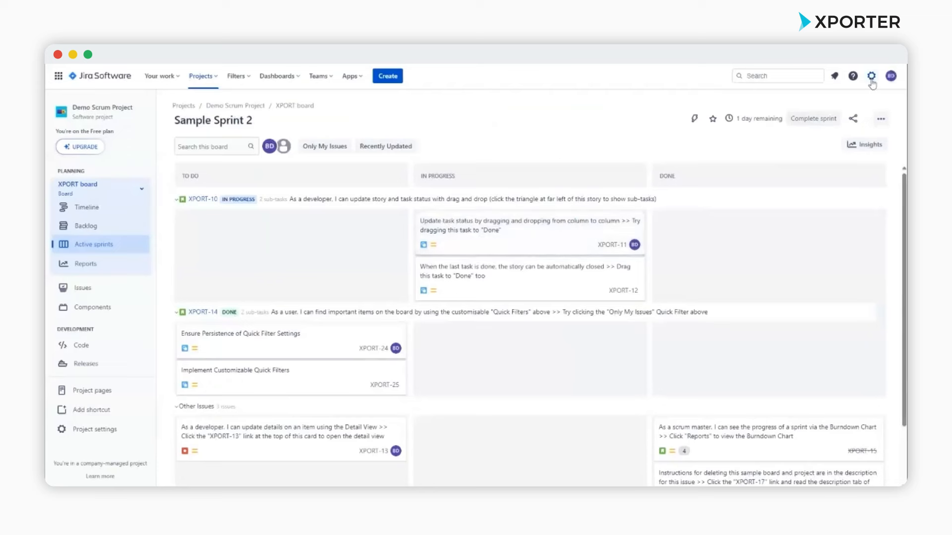
# - Review Xporter's Miscellaneous and Project Settings pages, switching off Enable Xporter for all projects and all users without saving
pyautogui.click(872, 77)
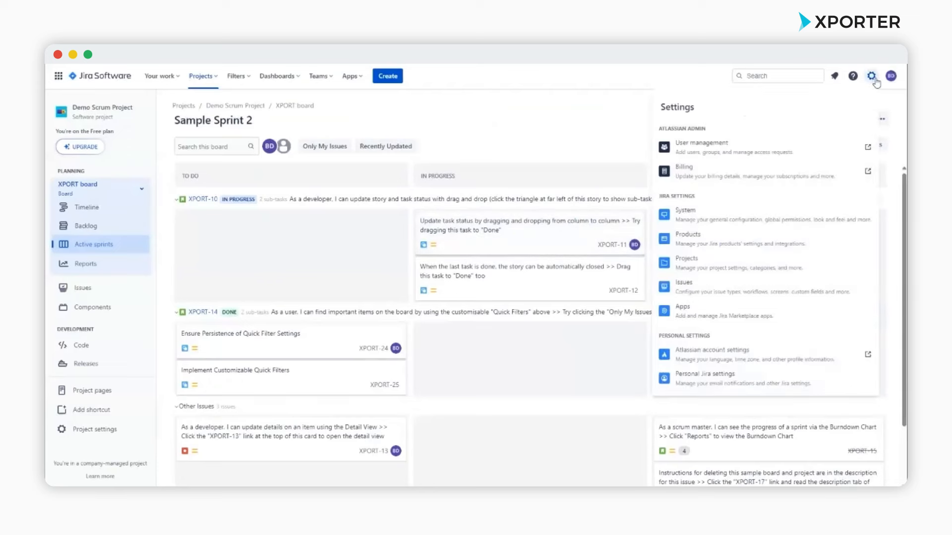
pyautogui.click(716, 313)
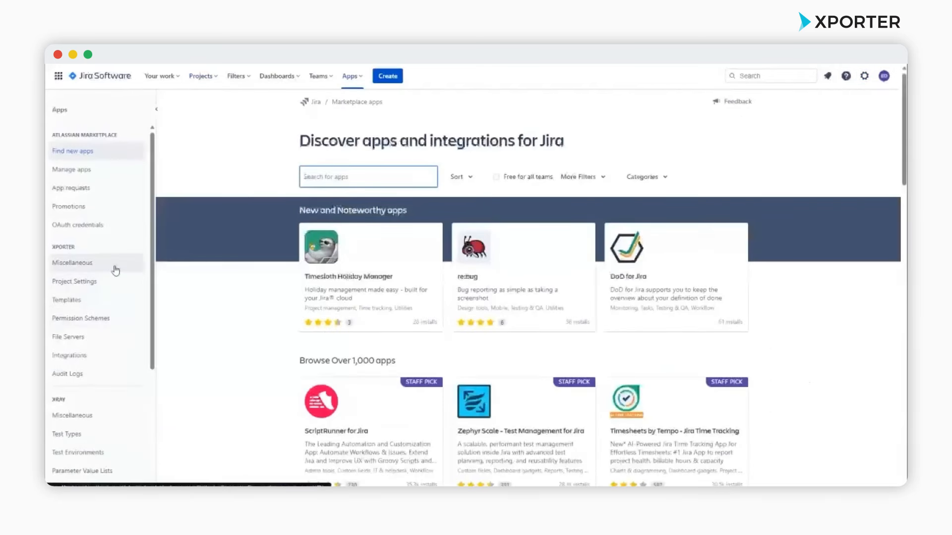
pyautogui.click(116, 271)
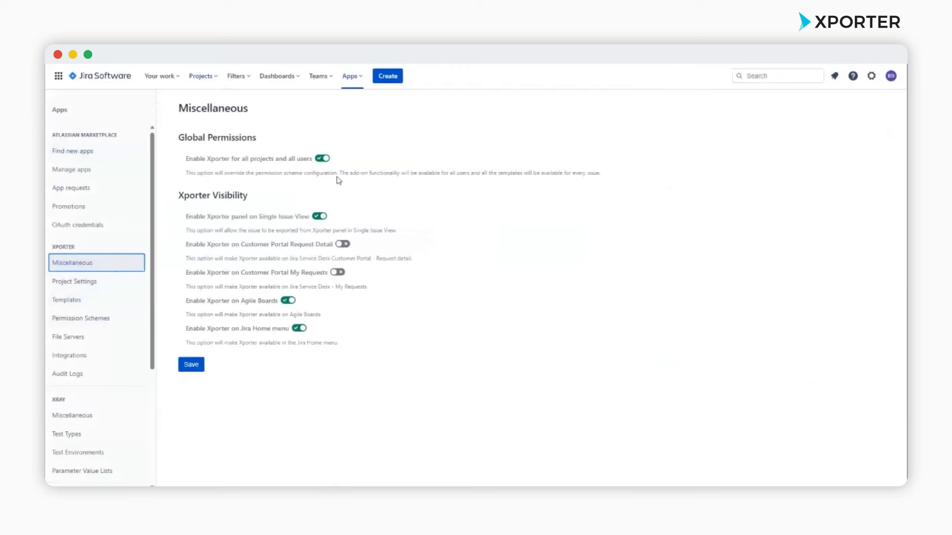
pyautogui.click(323, 159)
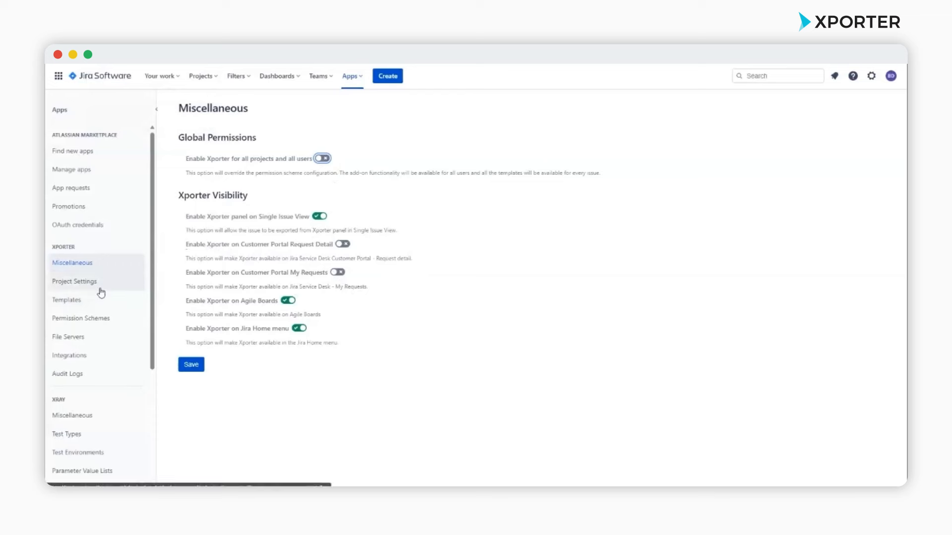
pyautogui.click(126, 287)
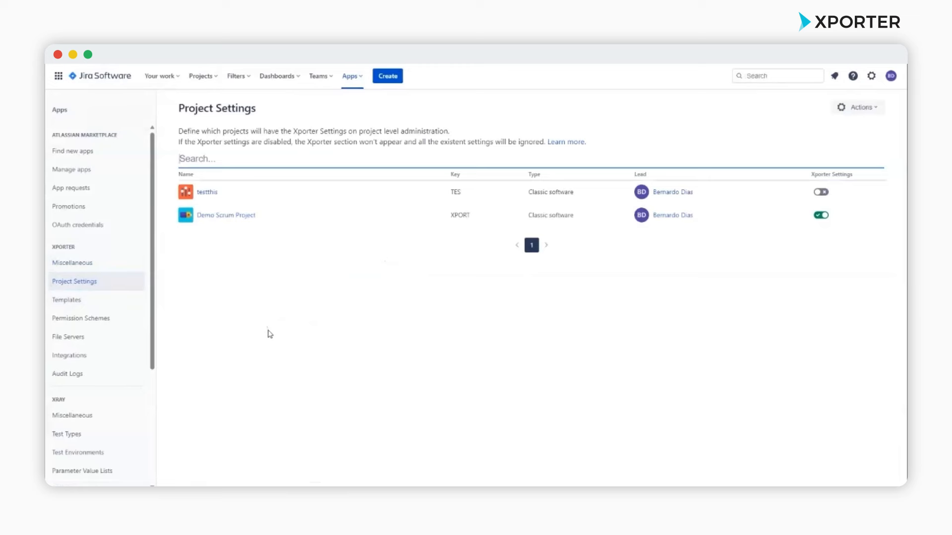
# - Open the permissions of the Webinar scheme from Xporter's permission schemes
pyautogui.click(89, 307)
pyautogui.click(91, 320)
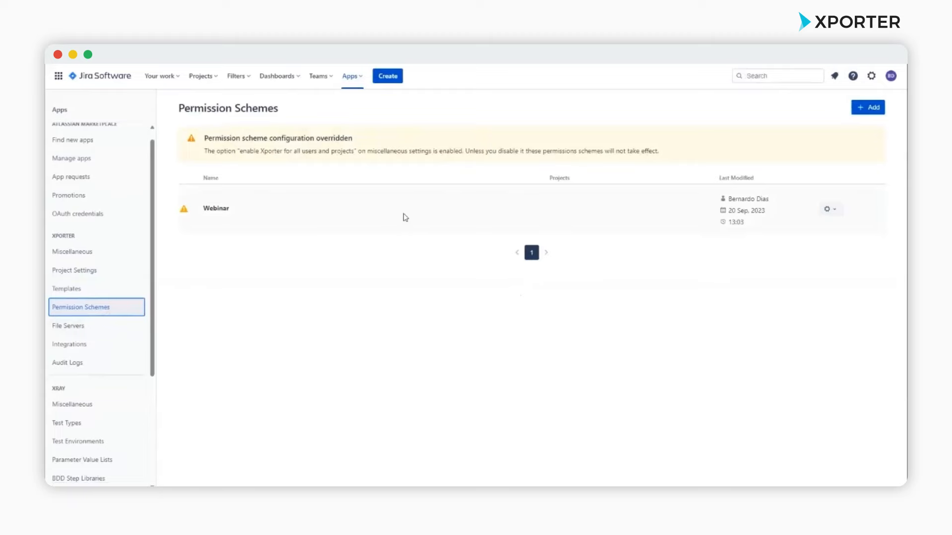
pyautogui.click(830, 208)
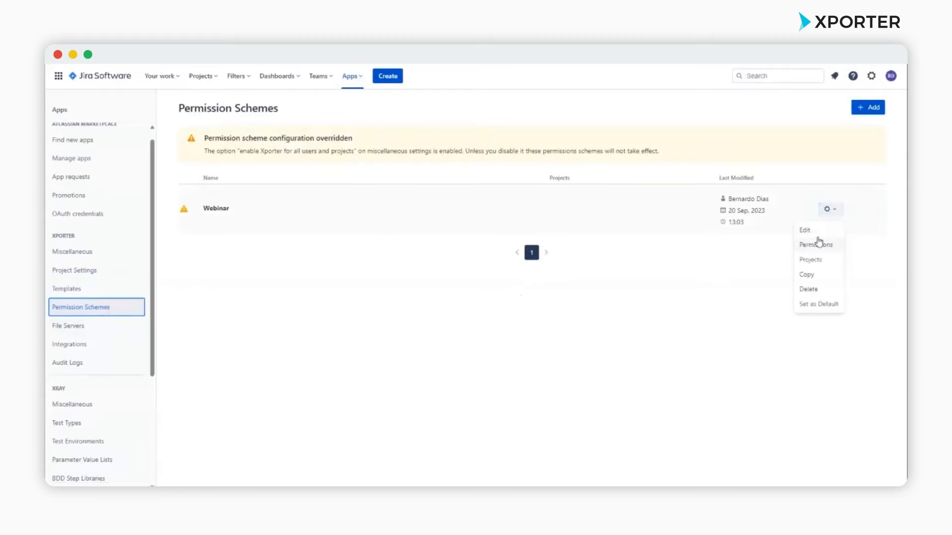
pyautogui.click(819, 234)
pyautogui.click(647, 293)
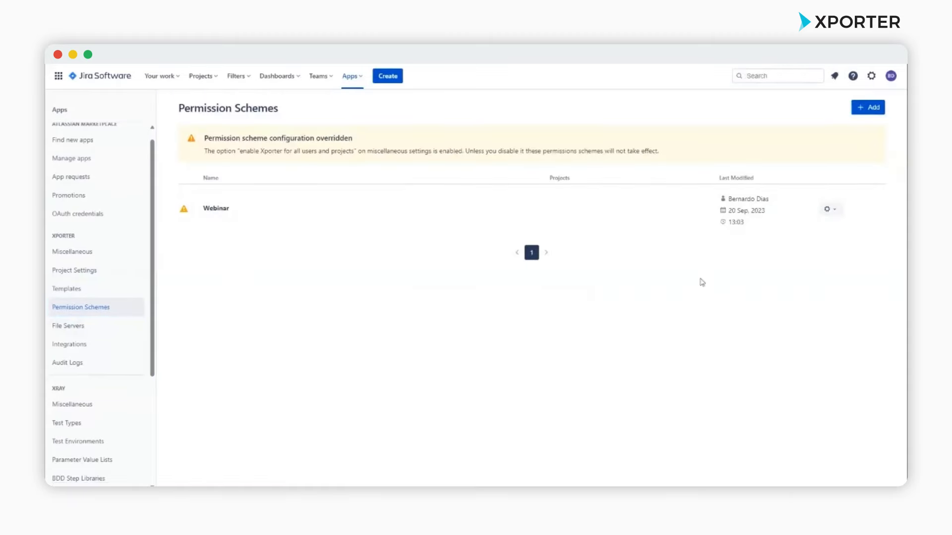
pyautogui.click(842, 212)
pyautogui.click(820, 247)
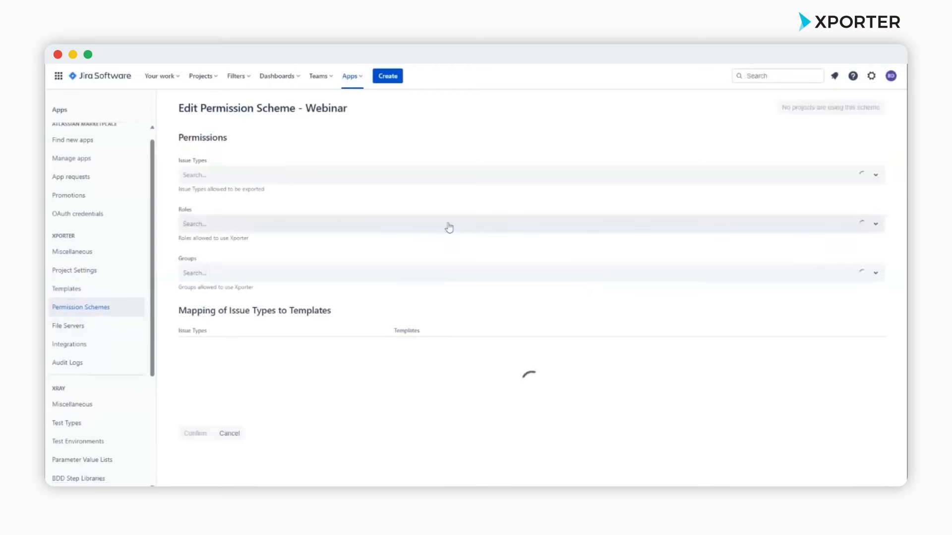
# - Examine the Webinar scheme's issue type, role and group restrictions, leave the form without changes, and view the scheme's available actions
pyautogui.click(301, 226)
pyautogui.click(302, 225)
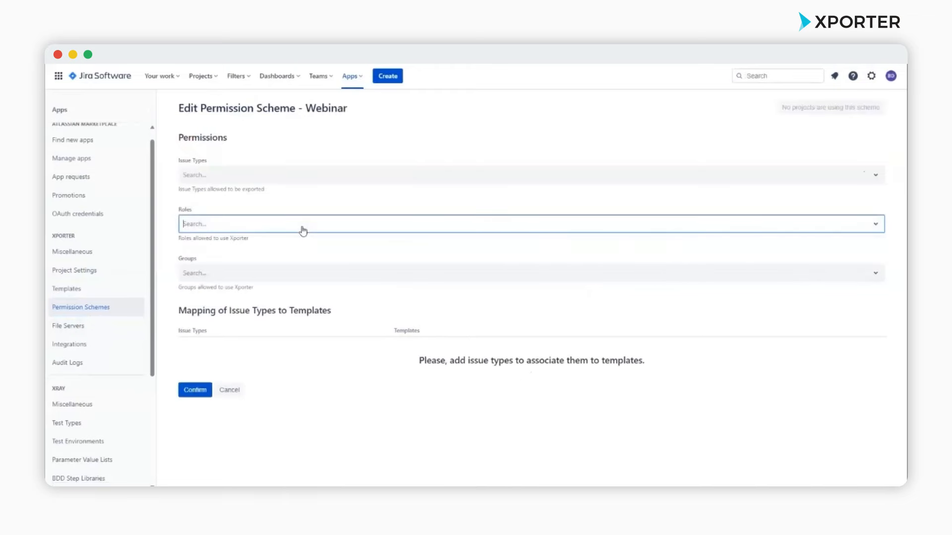
pyautogui.click(286, 177)
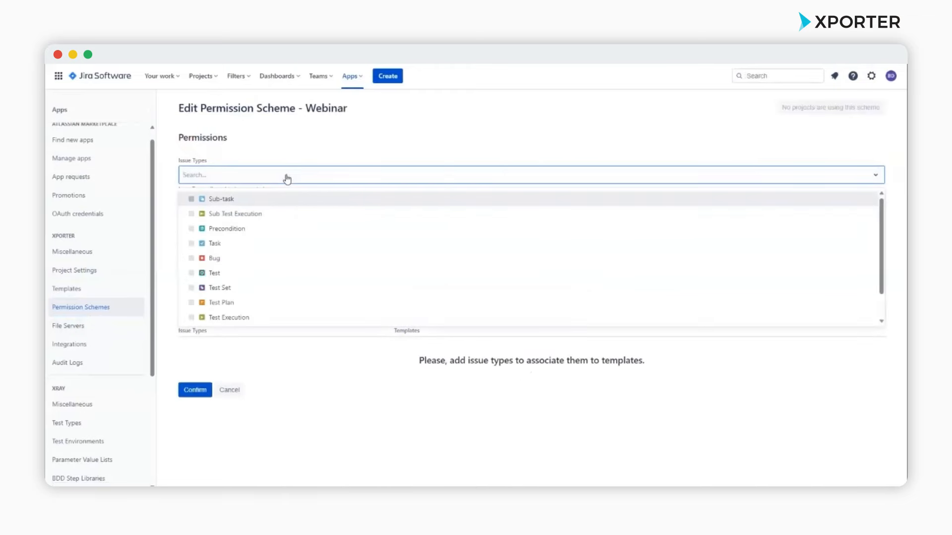
pyautogui.click(286, 178)
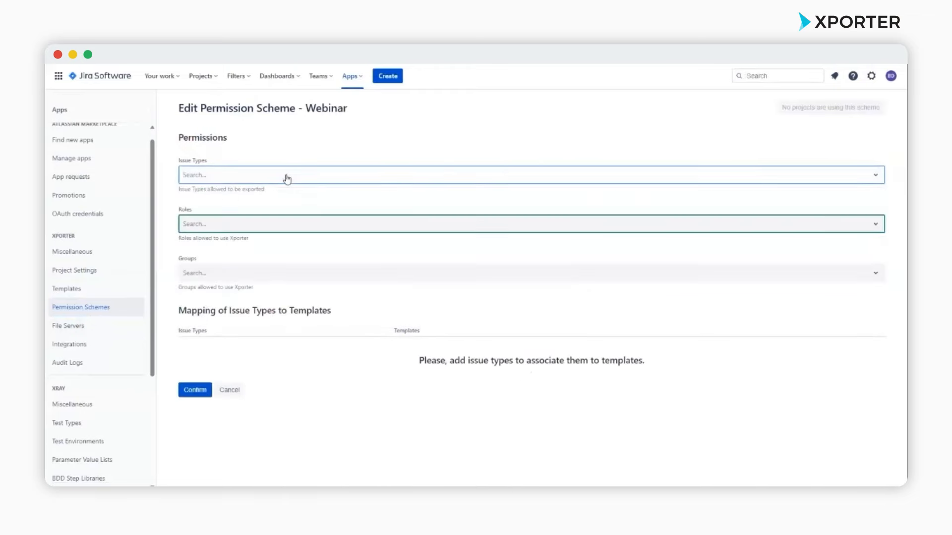
pyautogui.click(280, 274)
pyautogui.click(280, 252)
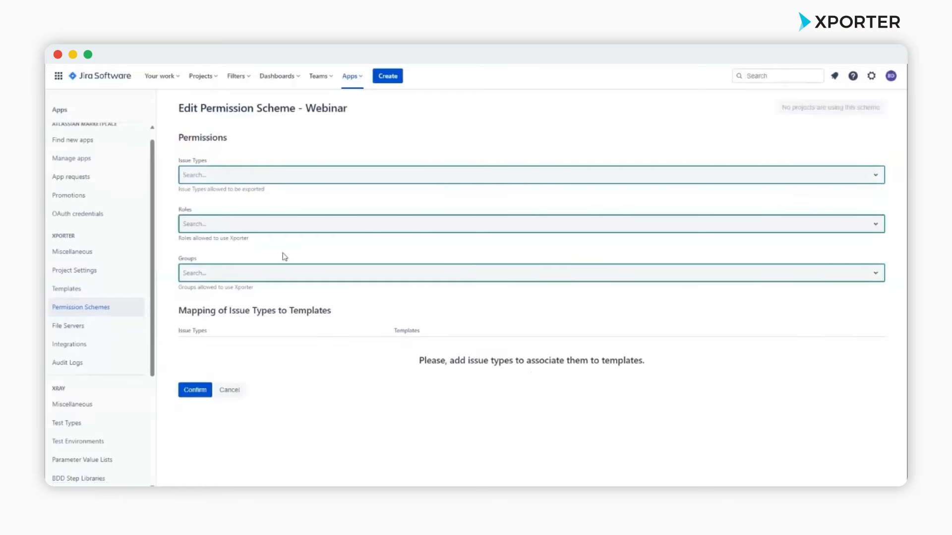
pyautogui.click(107, 312)
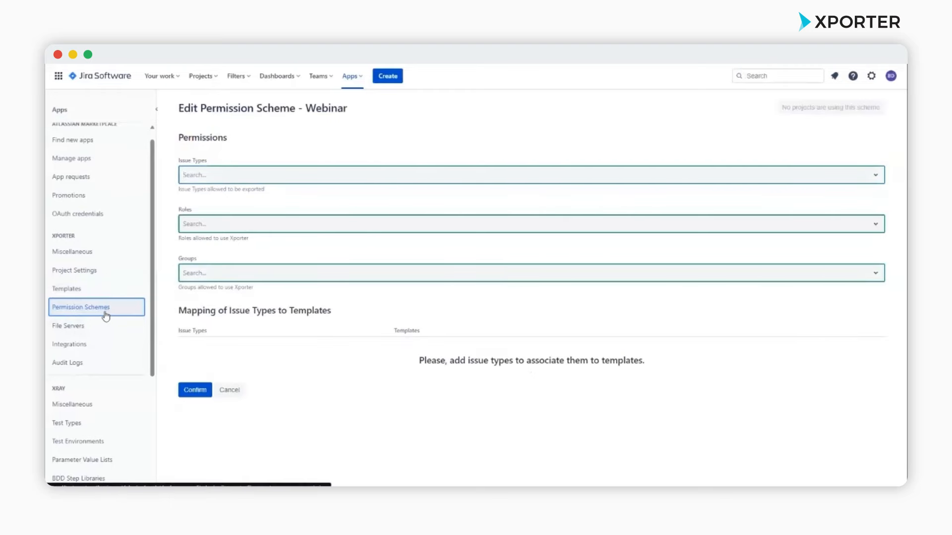
pyautogui.click(228, 389)
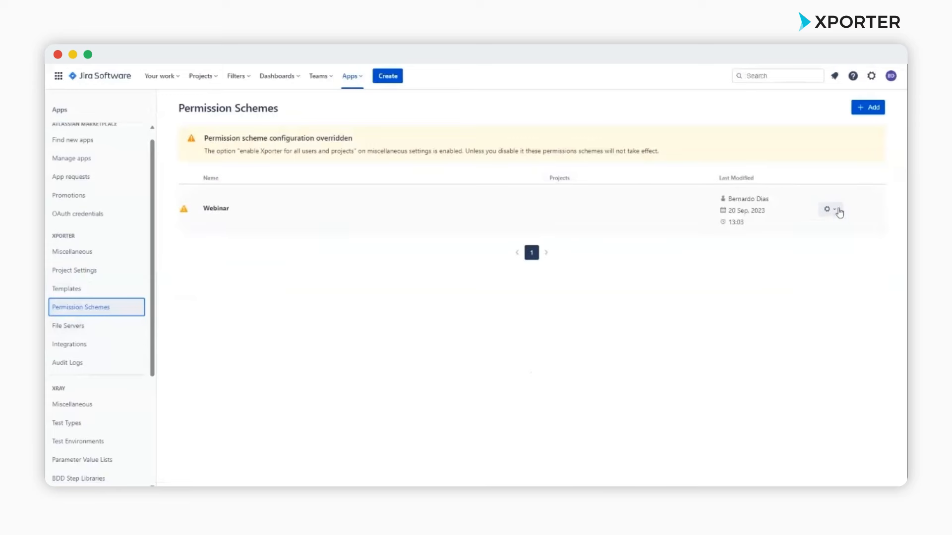
pyautogui.click(838, 211)
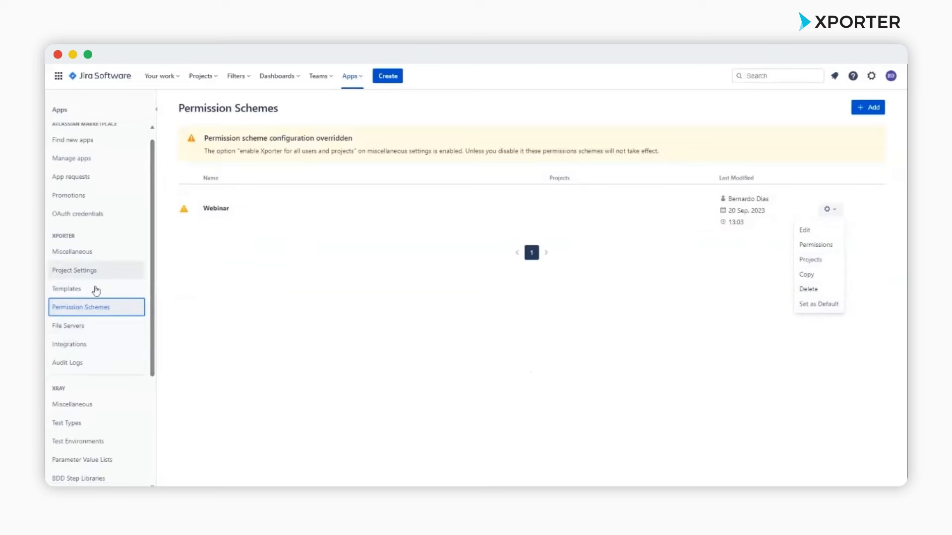
# - Examine the connection fields and server types for adding a new Xporter file server, and cancel without creating one
pyautogui.click(89, 328)
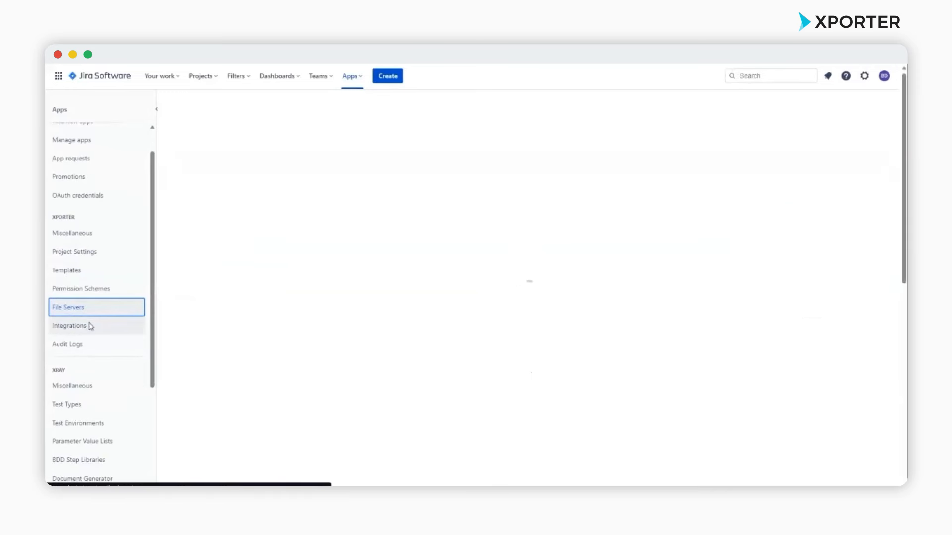
pyautogui.click(480, 364)
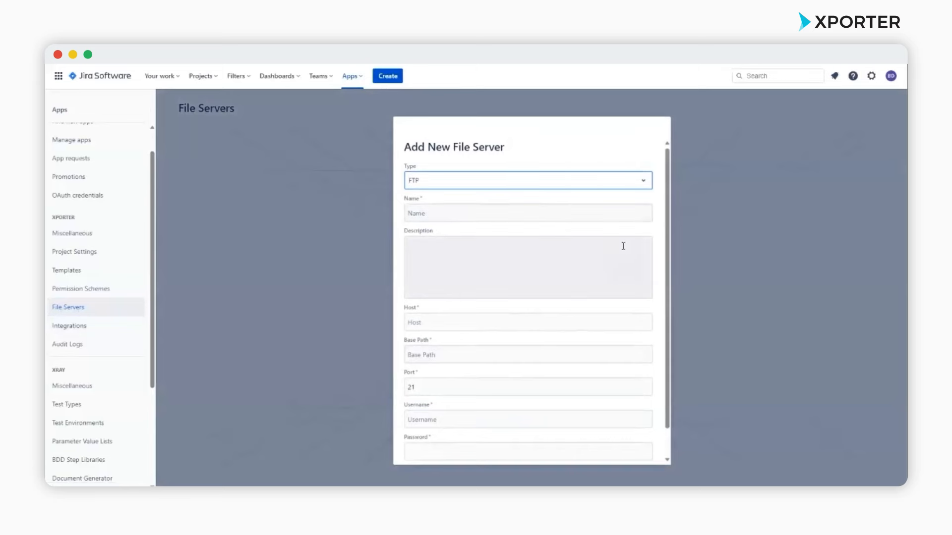
pyautogui.click(639, 182)
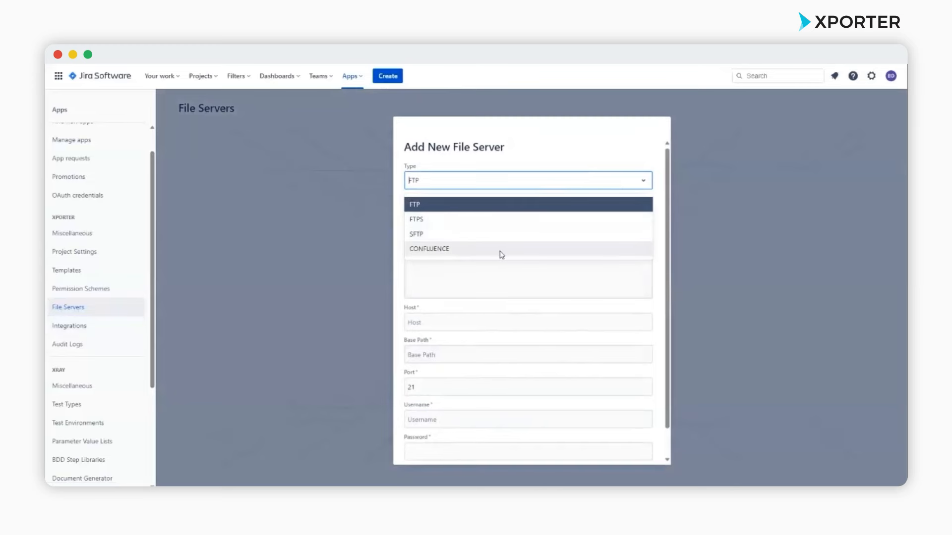
pyautogui.click(551, 141)
pyautogui.scroll(-1, 533, 291)
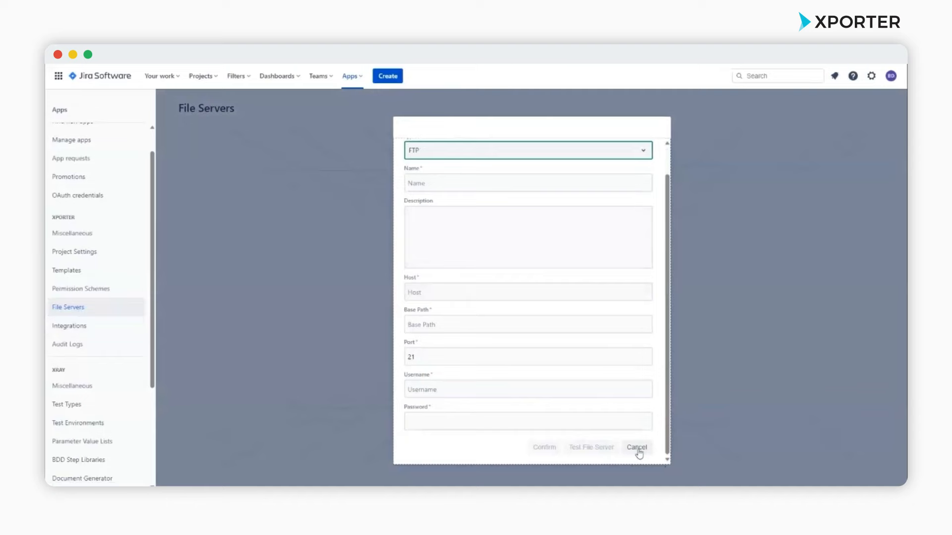
pyautogui.scroll(1, 529, 266)
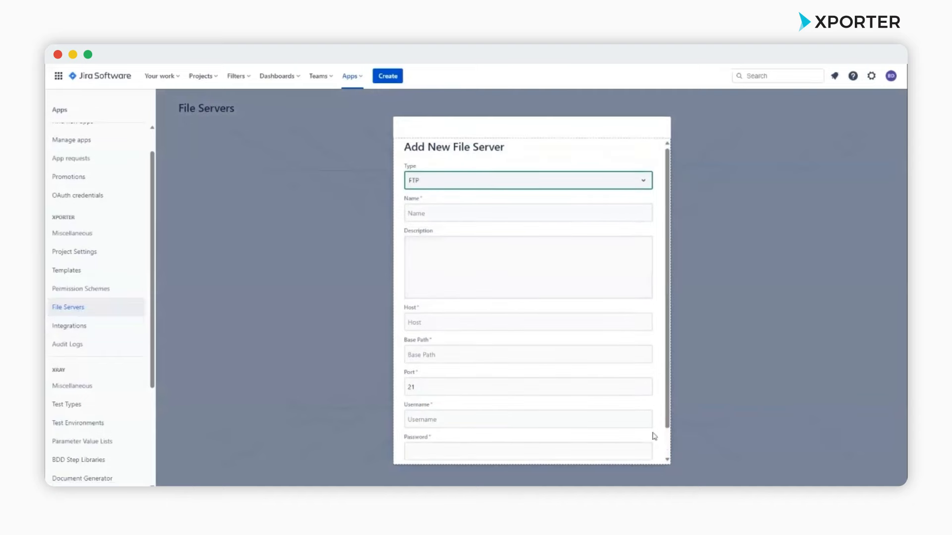
pyautogui.scroll(-1, 655, 433)
pyautogui.click(637, 447)
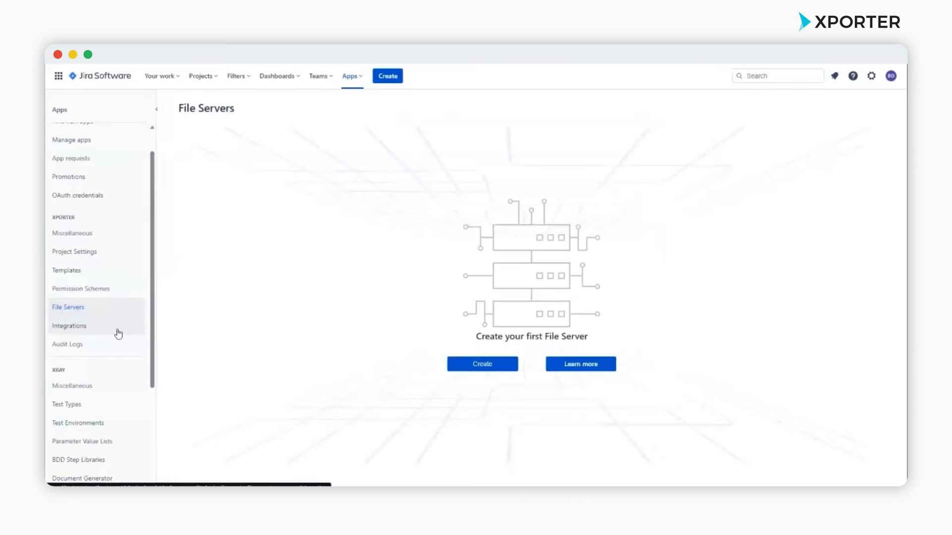
# - Review Xporter's audit logs and the full set of supported app integrations
pyautogui.click(122, 343)
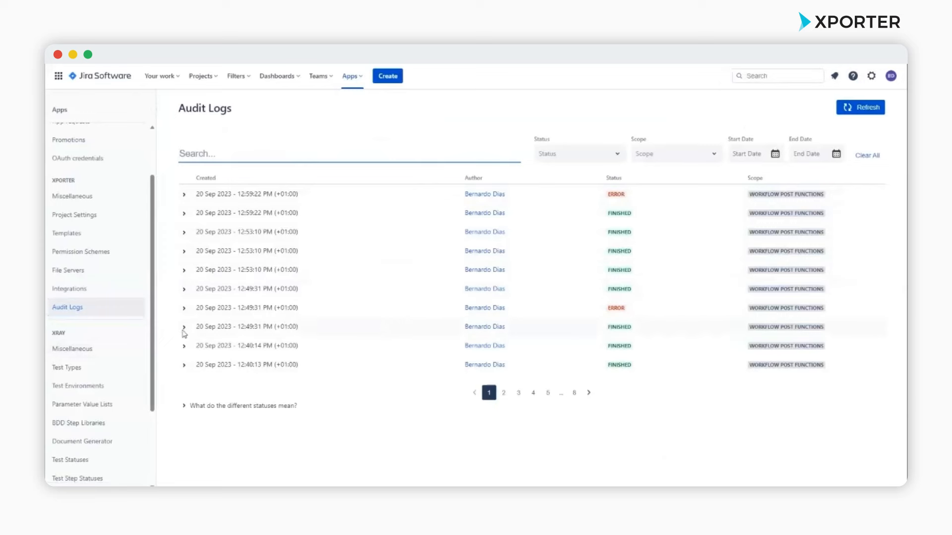
pyautogui.click(96, 290)
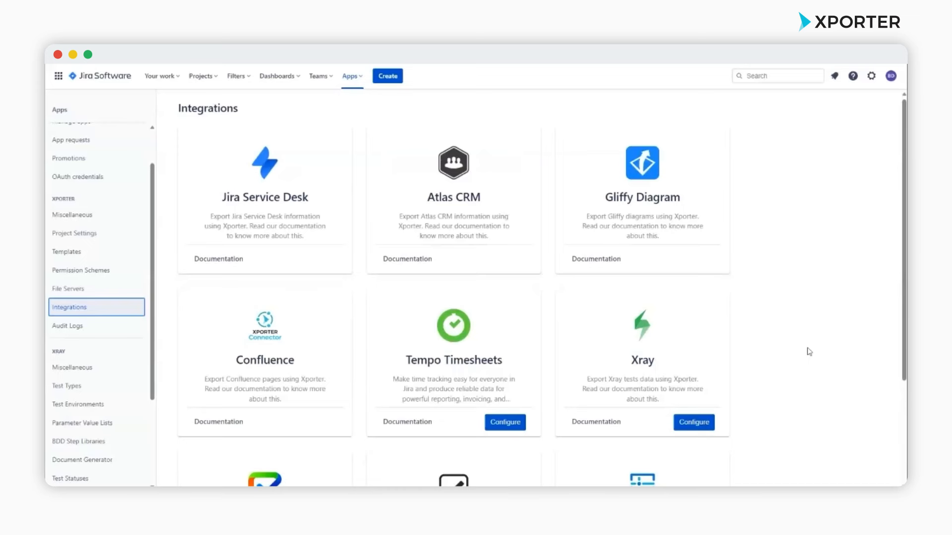
pyautogui.scroll(-2, 808, 351)
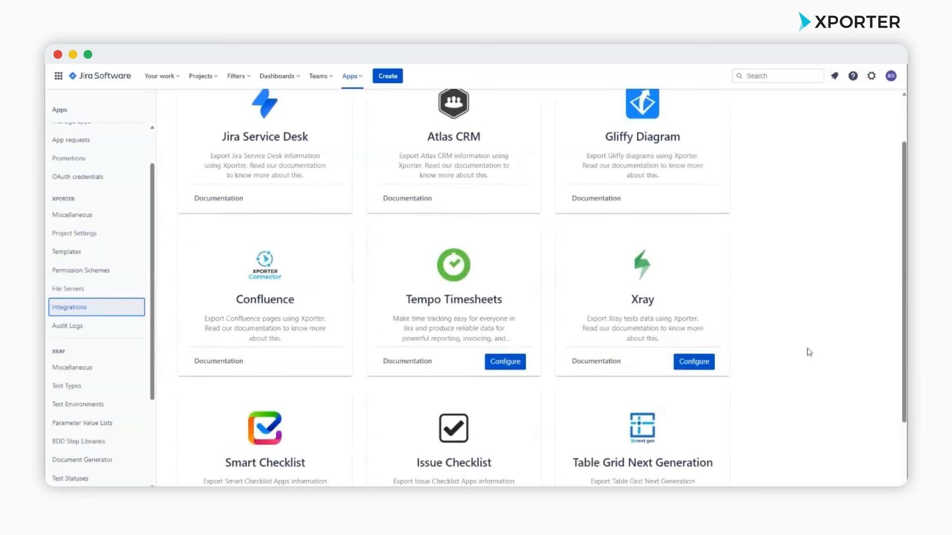
pyautogui.scroll(-1, 806, 352)
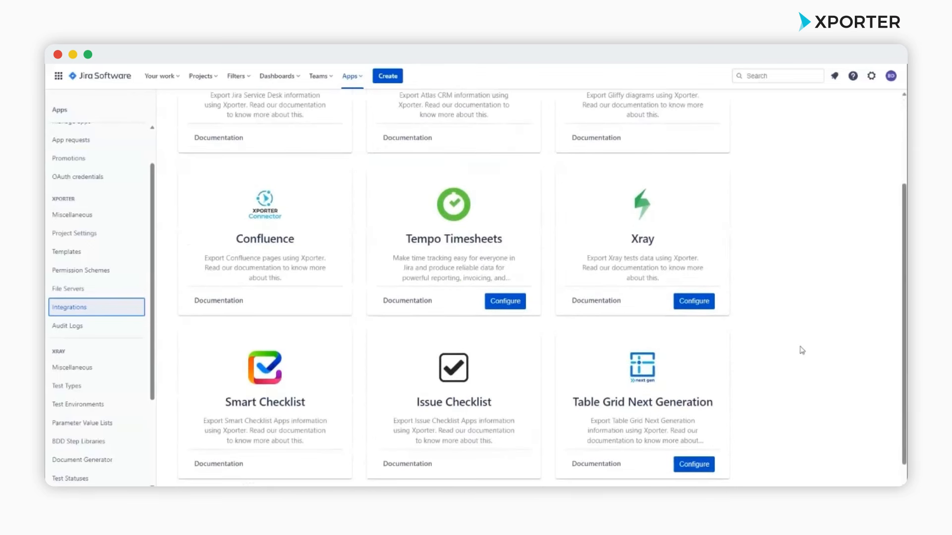
pyautogui.scroll(-1, 805, 351)
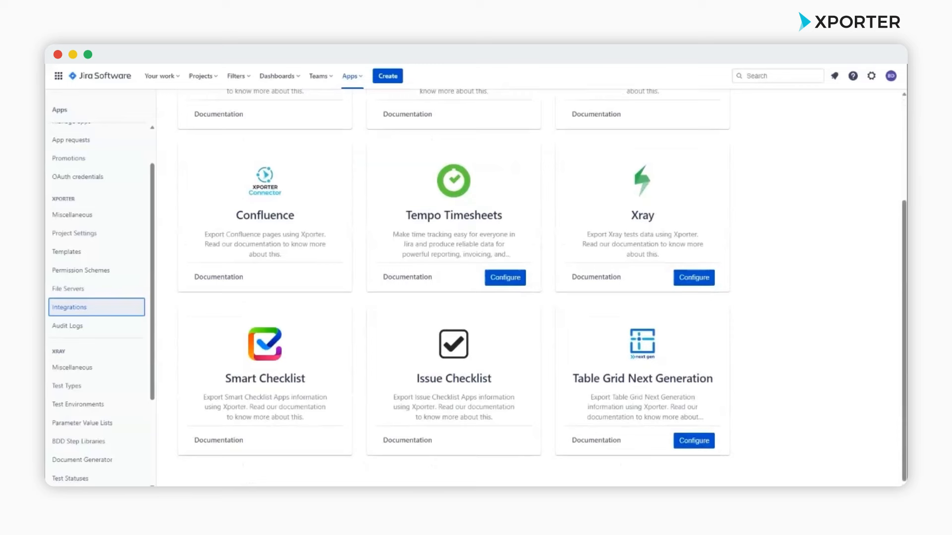
# - Return to the Demo Scrum Project's active sprint board
pyautogui.click(210, 79)
pyautogui.click(252, 117)
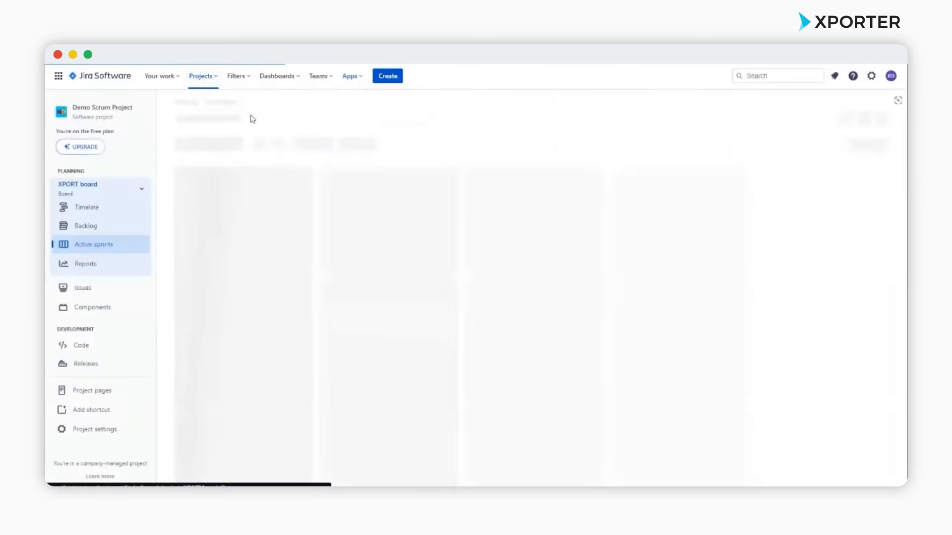